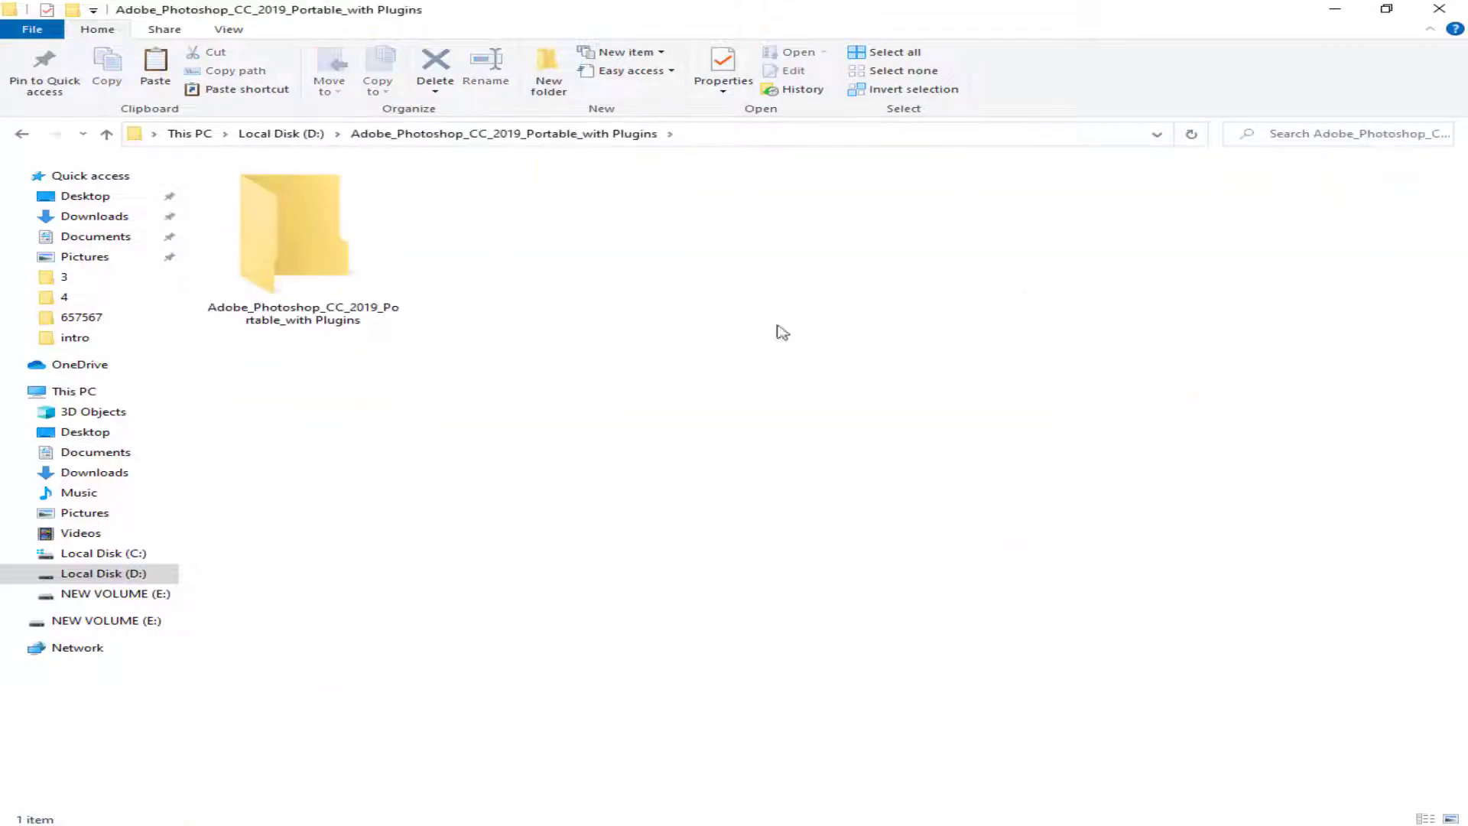
- Select the inner Adobe_Photoshop_CC_2019_Portable_with Plugins folder and bring up its options to check its properties
click(291, 237)
right_click(324, 256)
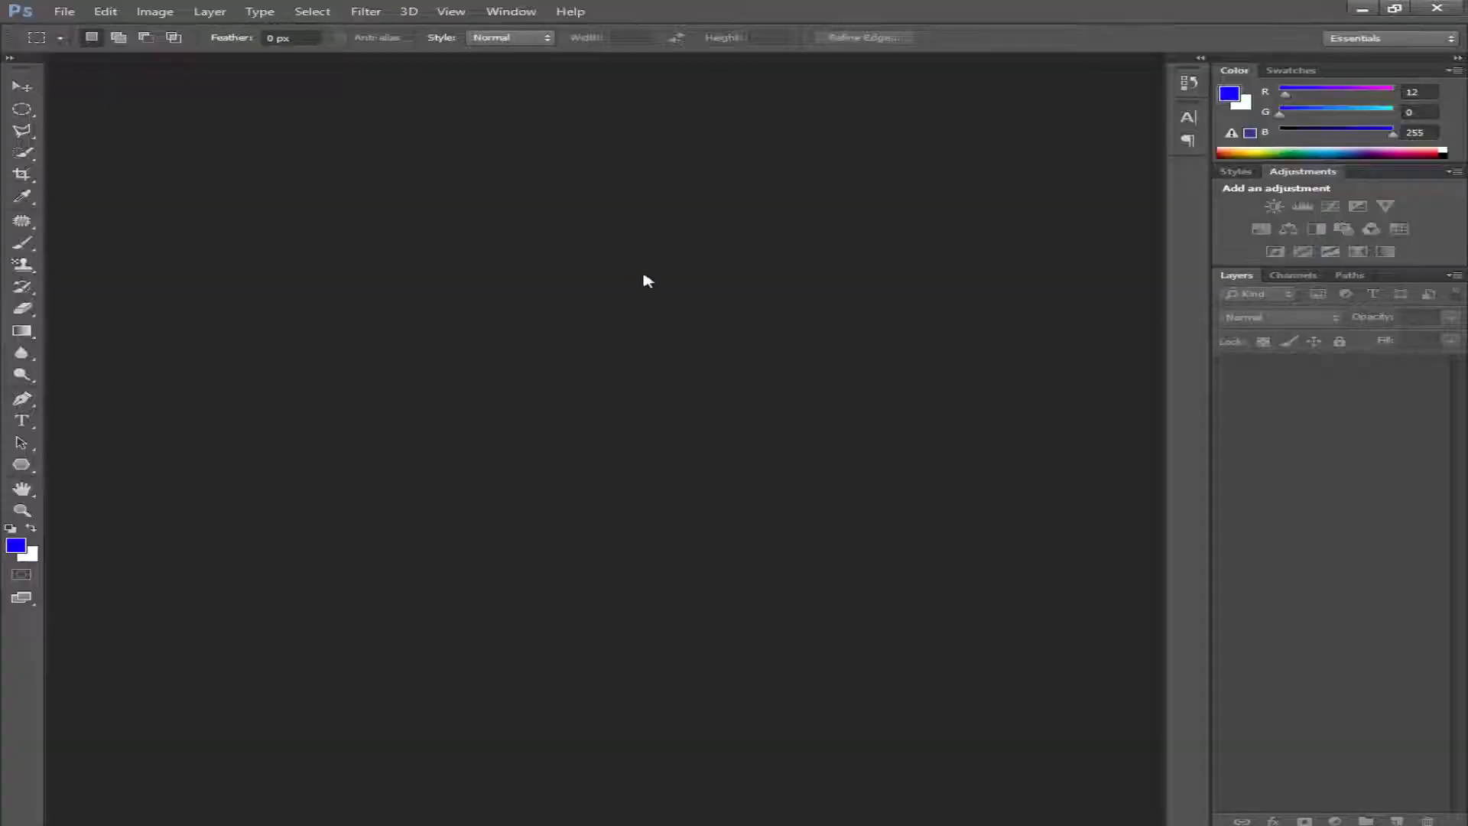
- Switch to Photoshop and open the image 555.png from the Downloads folder
key(ctrl+o)
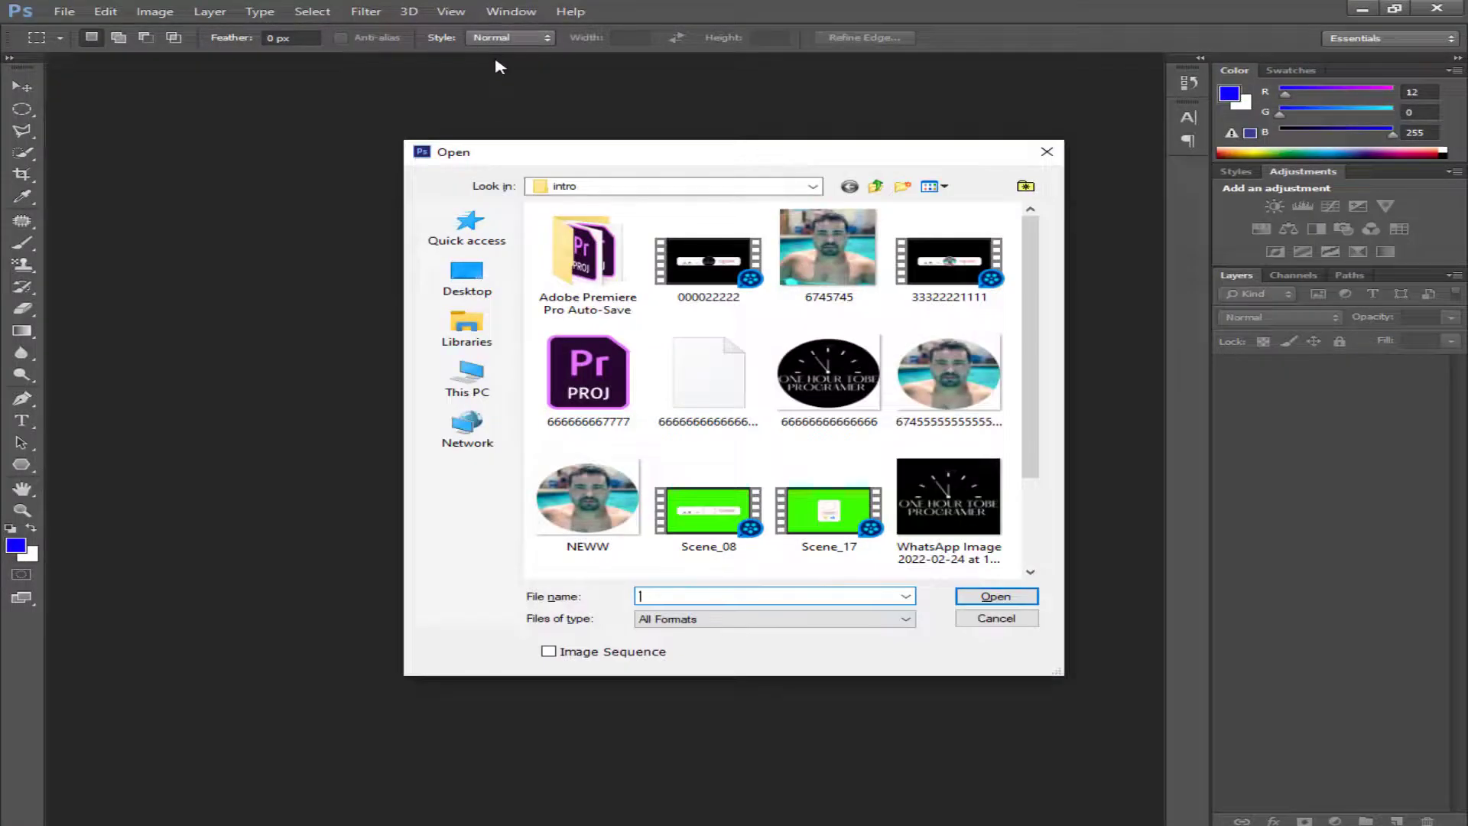
click(467, 378)
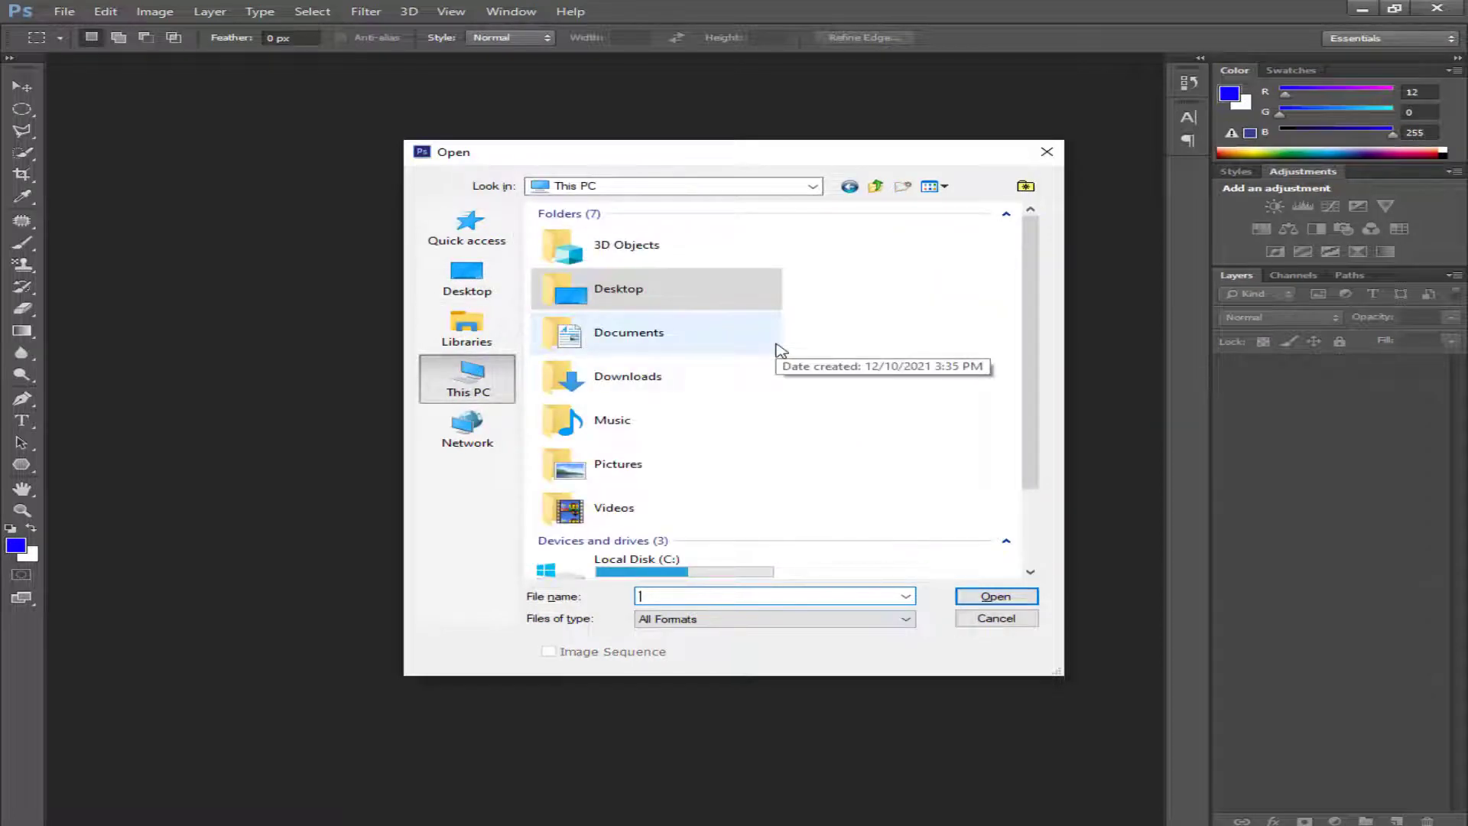
double_click(658, 375)
double_click(596, 382)
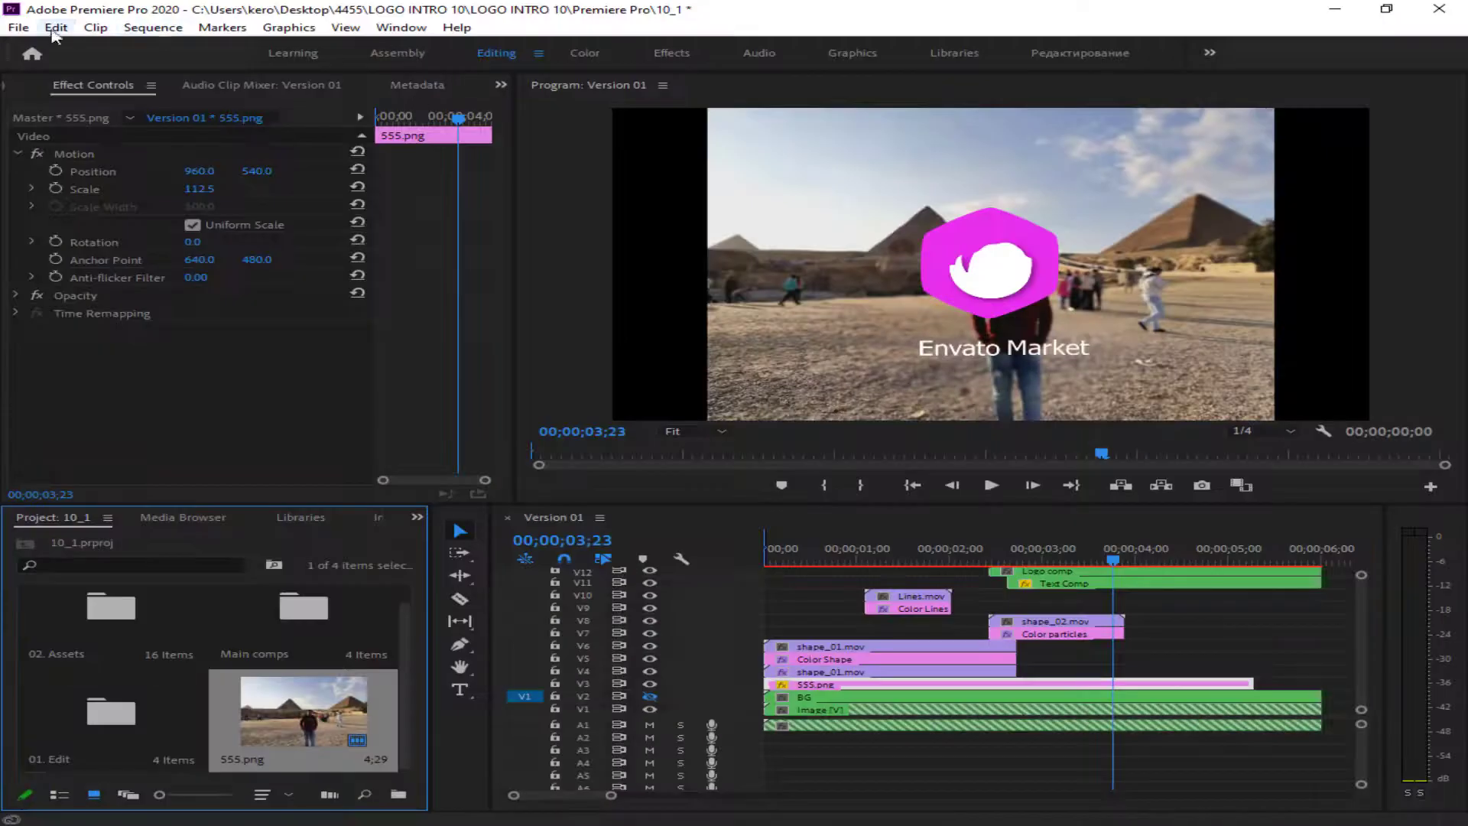
click(54, 31)
click(153, 34)
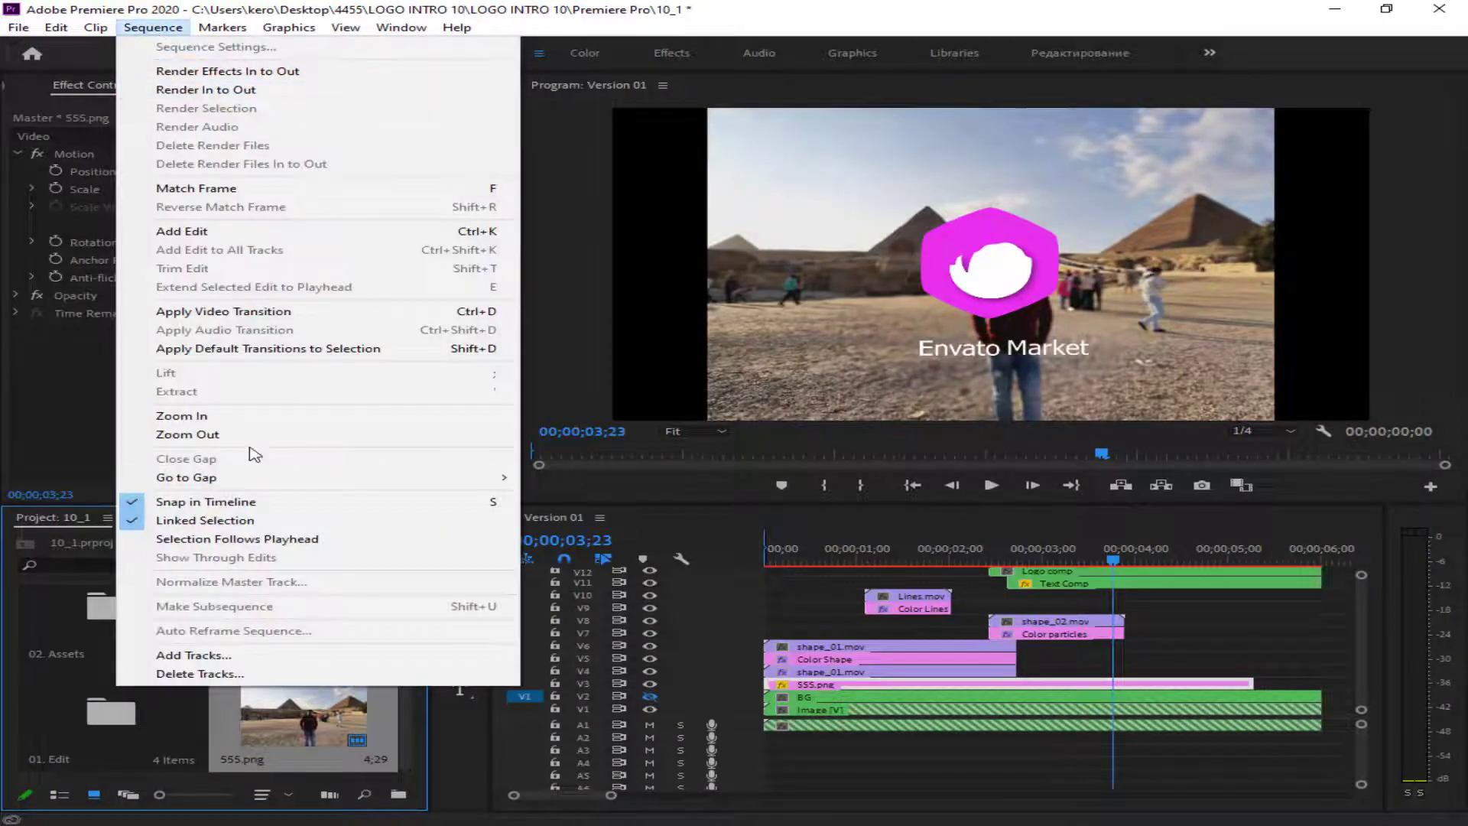
click(825, 615)
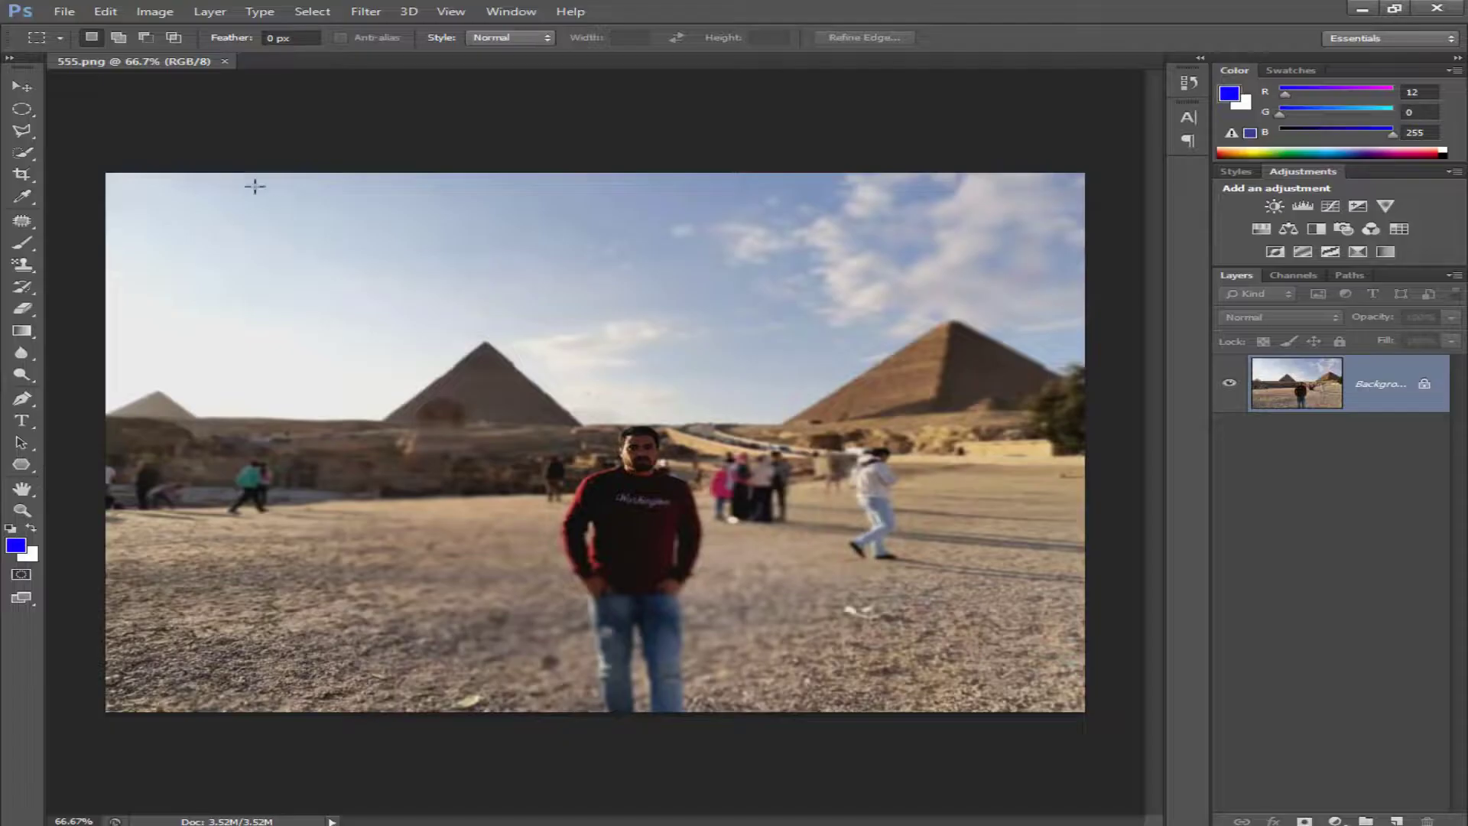
- Create a new 1920 × 1080 px document with a white background and place the 555.png pyramids photo in it
key(ctrl+n)
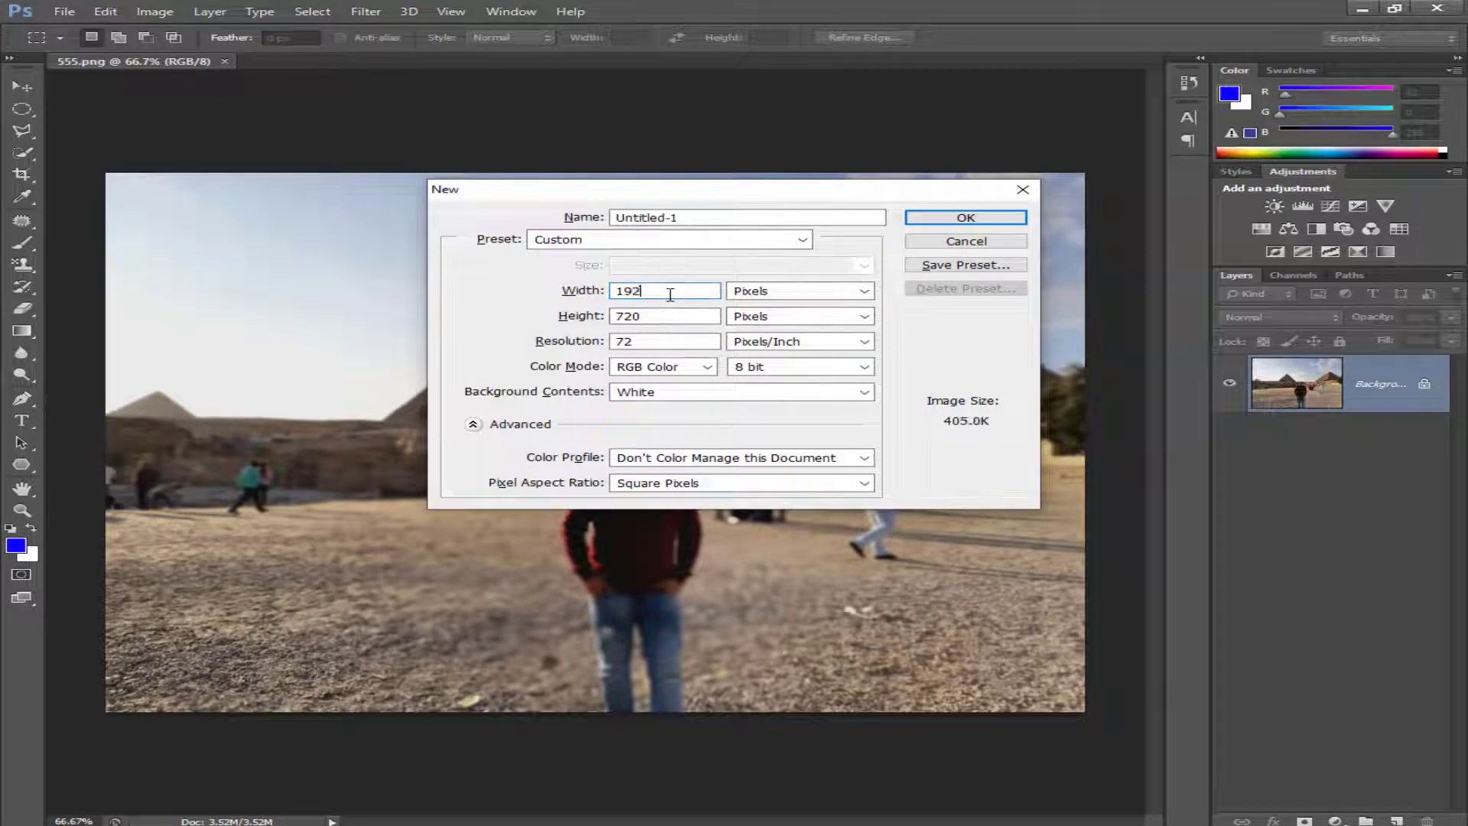
key(Return)
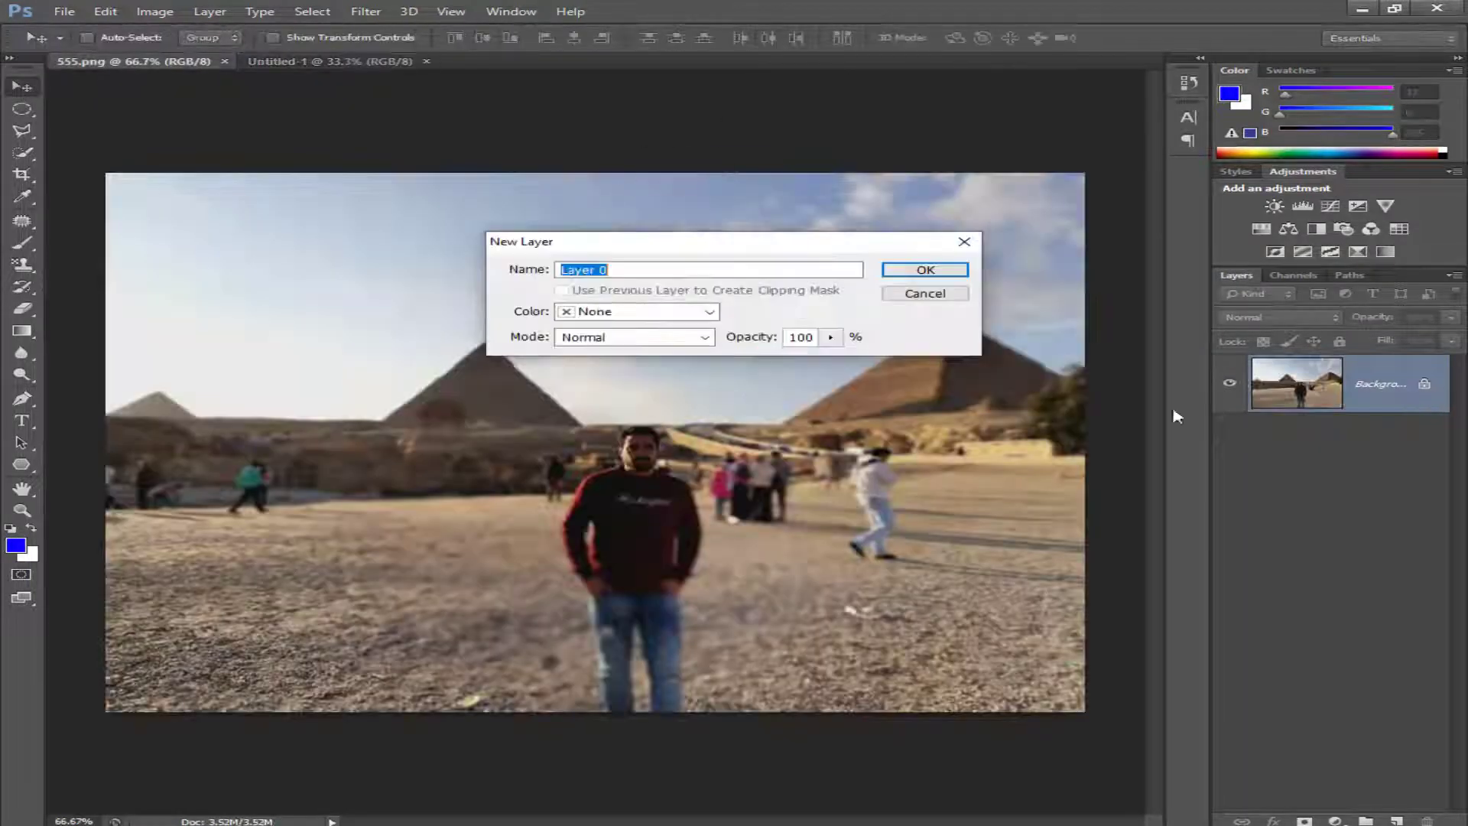
drag(597, 459, 492, 419)
- Free-transform the pyramids photo so it covers the whole canvas, extending it beyond the upper edge and both sides
key(ctrl+t)
drag(695, 557, 961, 599)
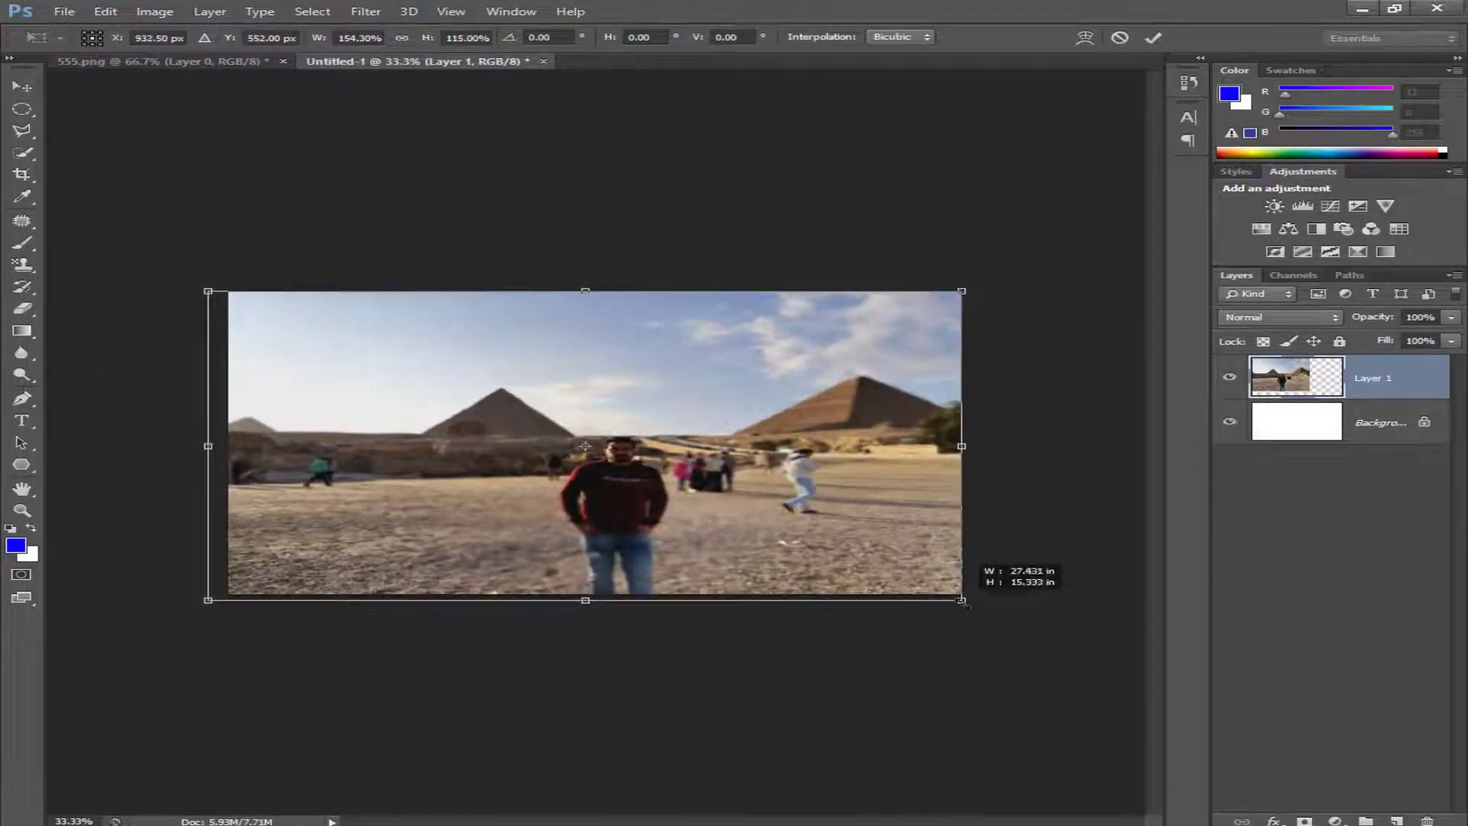
drag(456, 599, 456, 593)
drag(627, 531, 600, 530)
drag(569, 290, 569, 232)
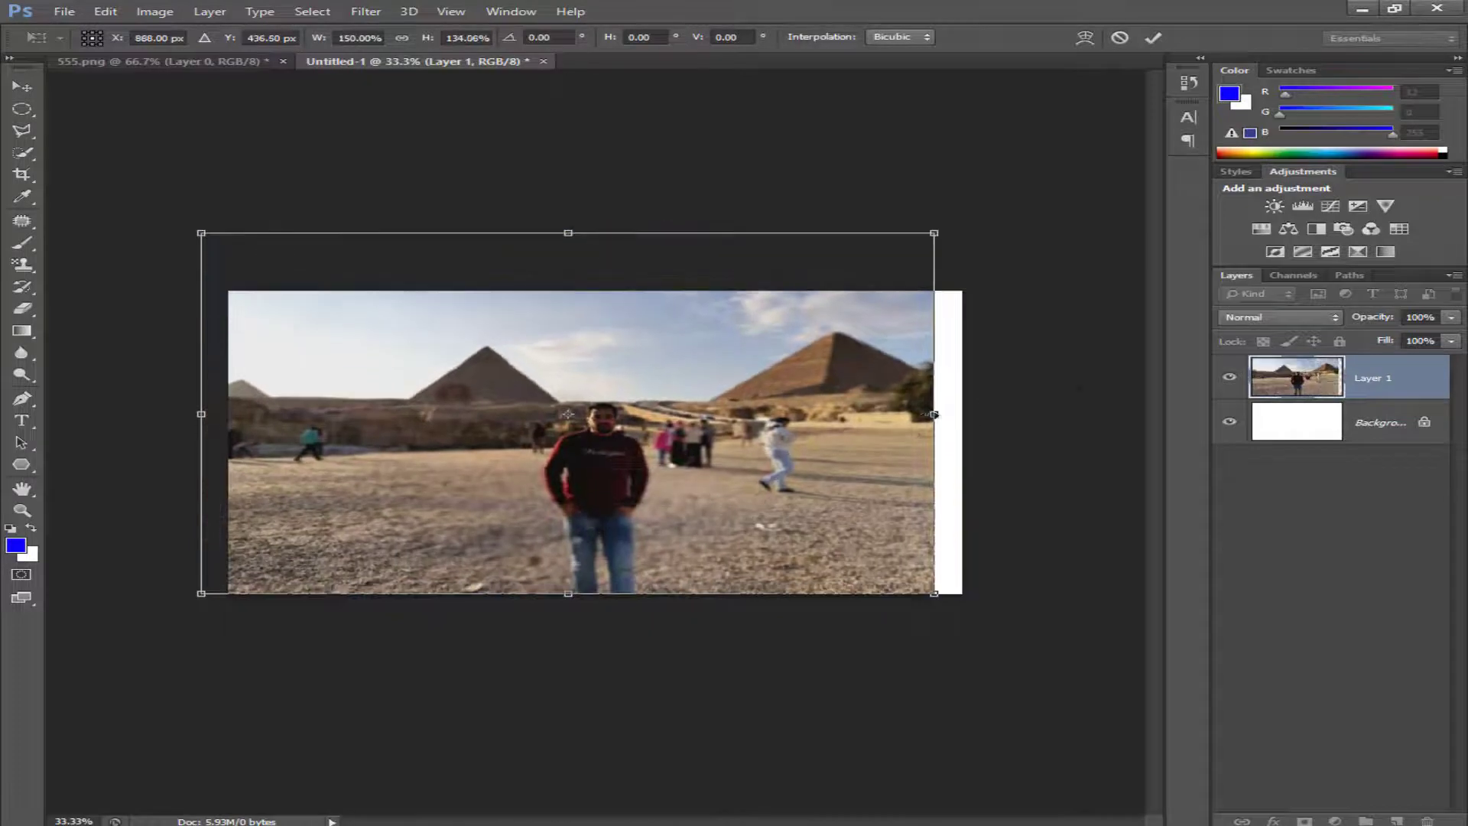
drag(934, 413, 984, 413)
drag(905, 469, 897, 468)
key(Return)
key(ctrl+s)
text(6574576363456345)
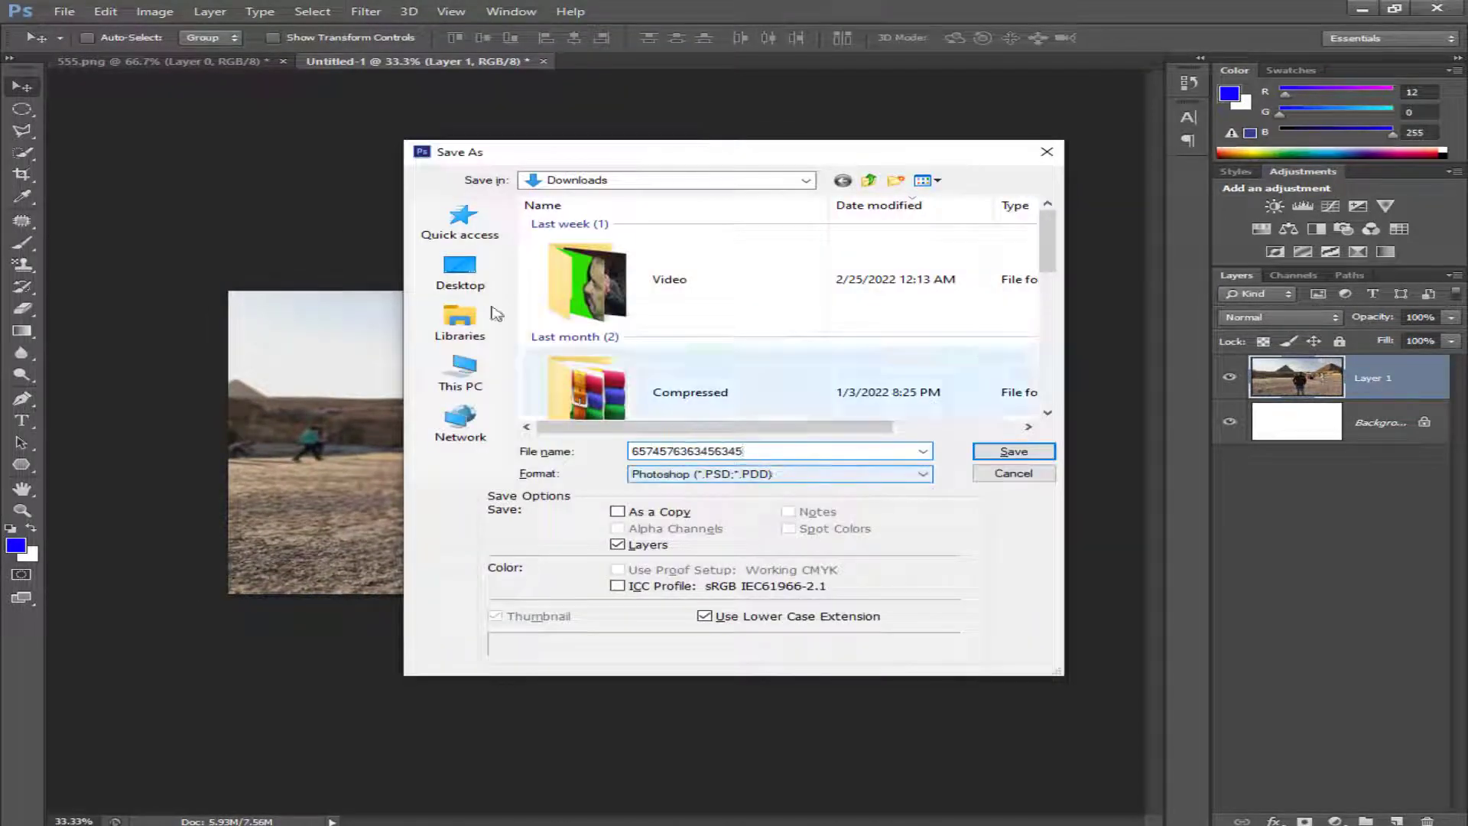
click(460, 271)
scroll(672, 392, down, 8)
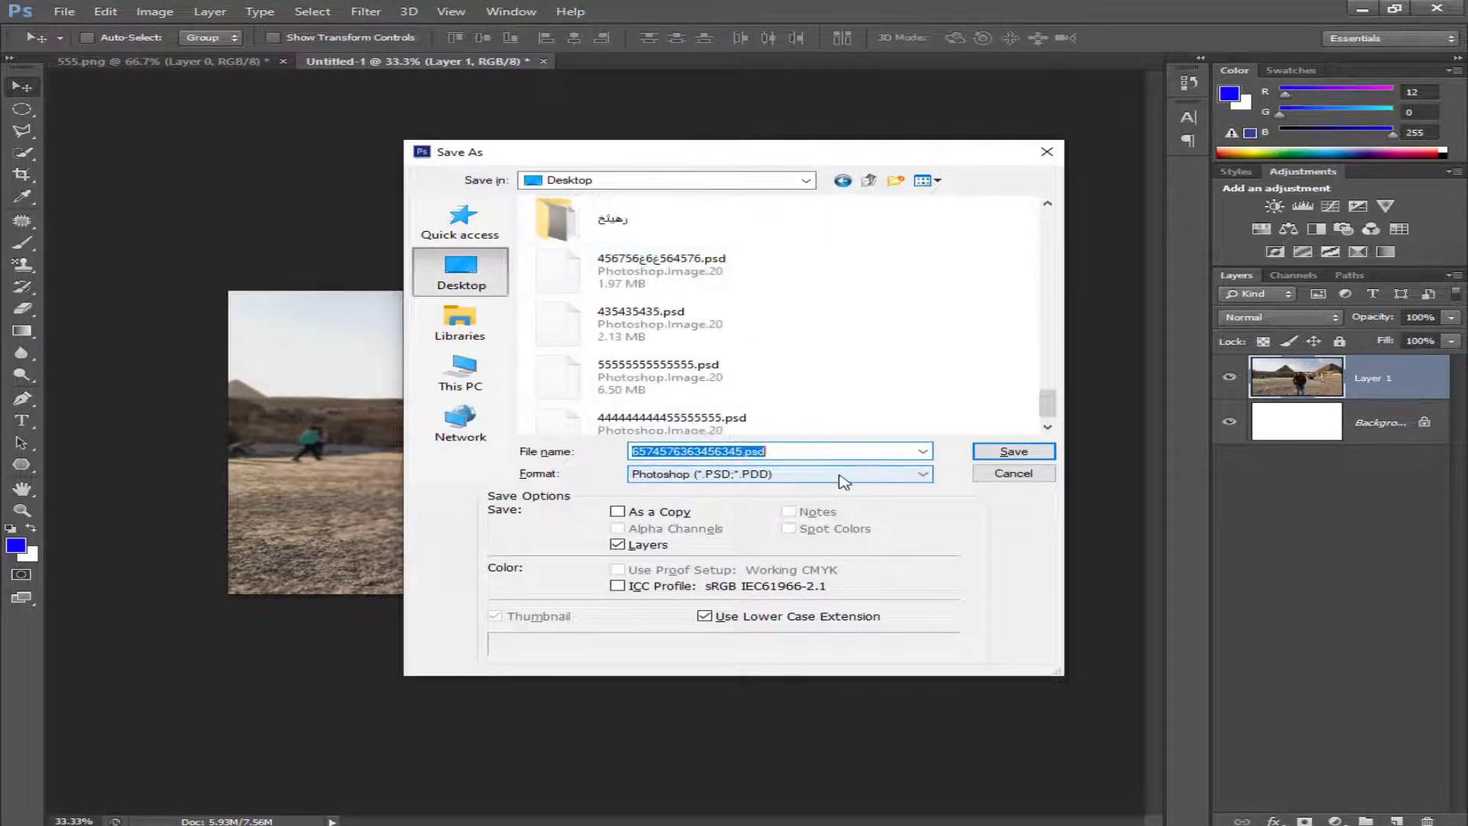
click(772, 473)
click(727, 684)
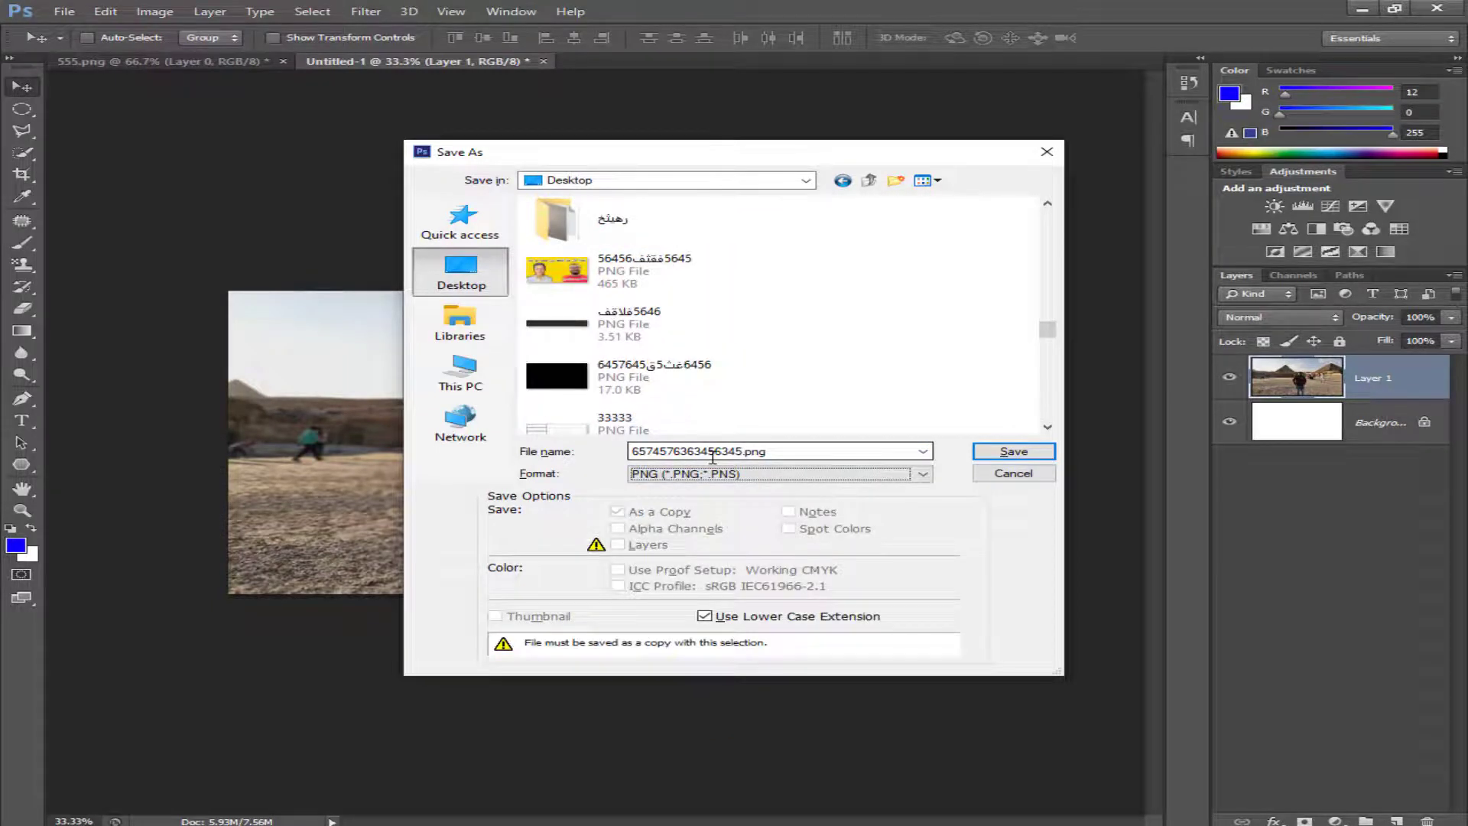
- Choose the 4455 folder on the Desktop as destination and save the PNG there, accepting the PNG options
scroll(757, 354, down, 3)
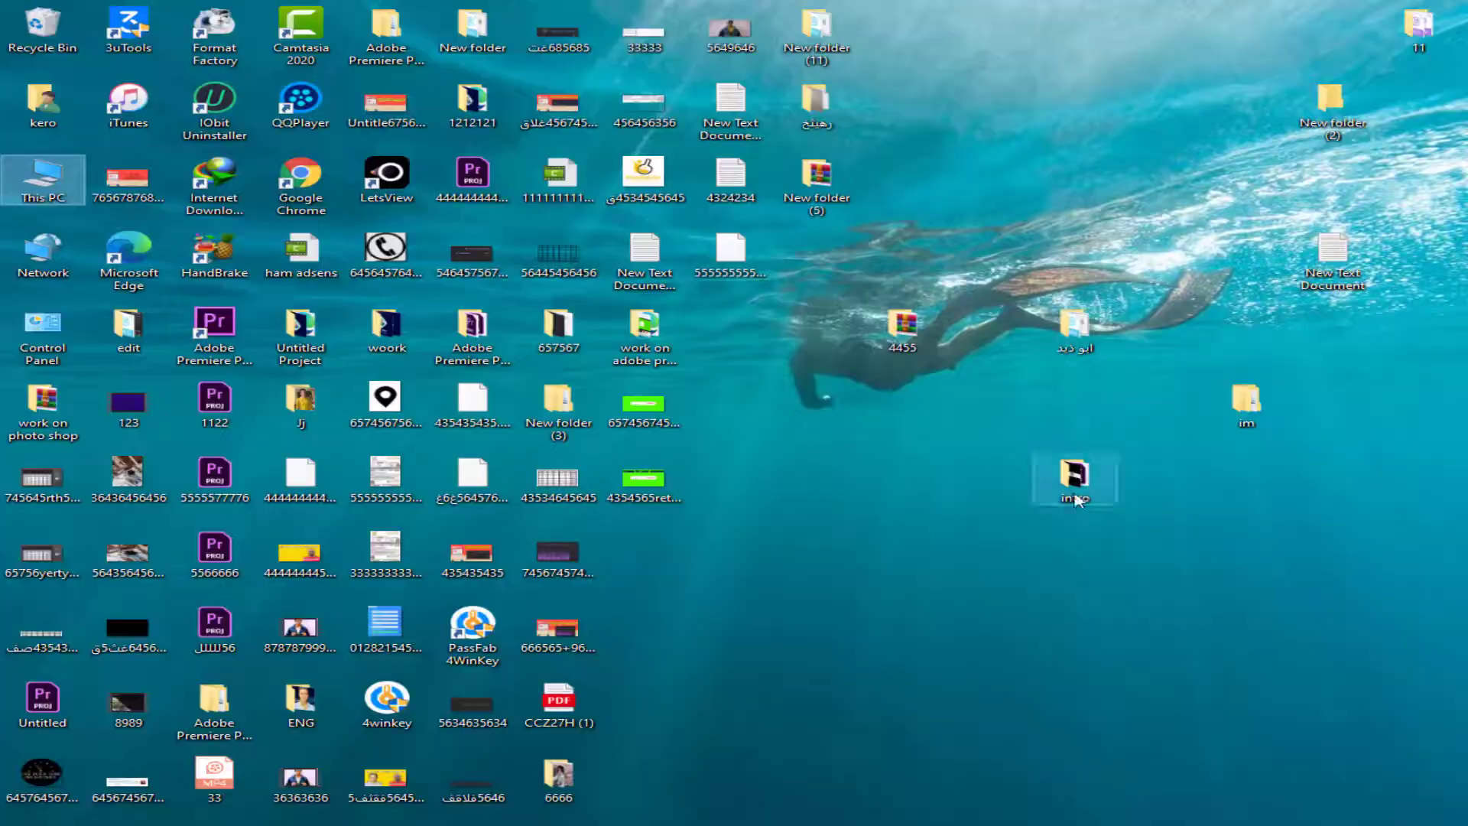
double_click(1077, 481)
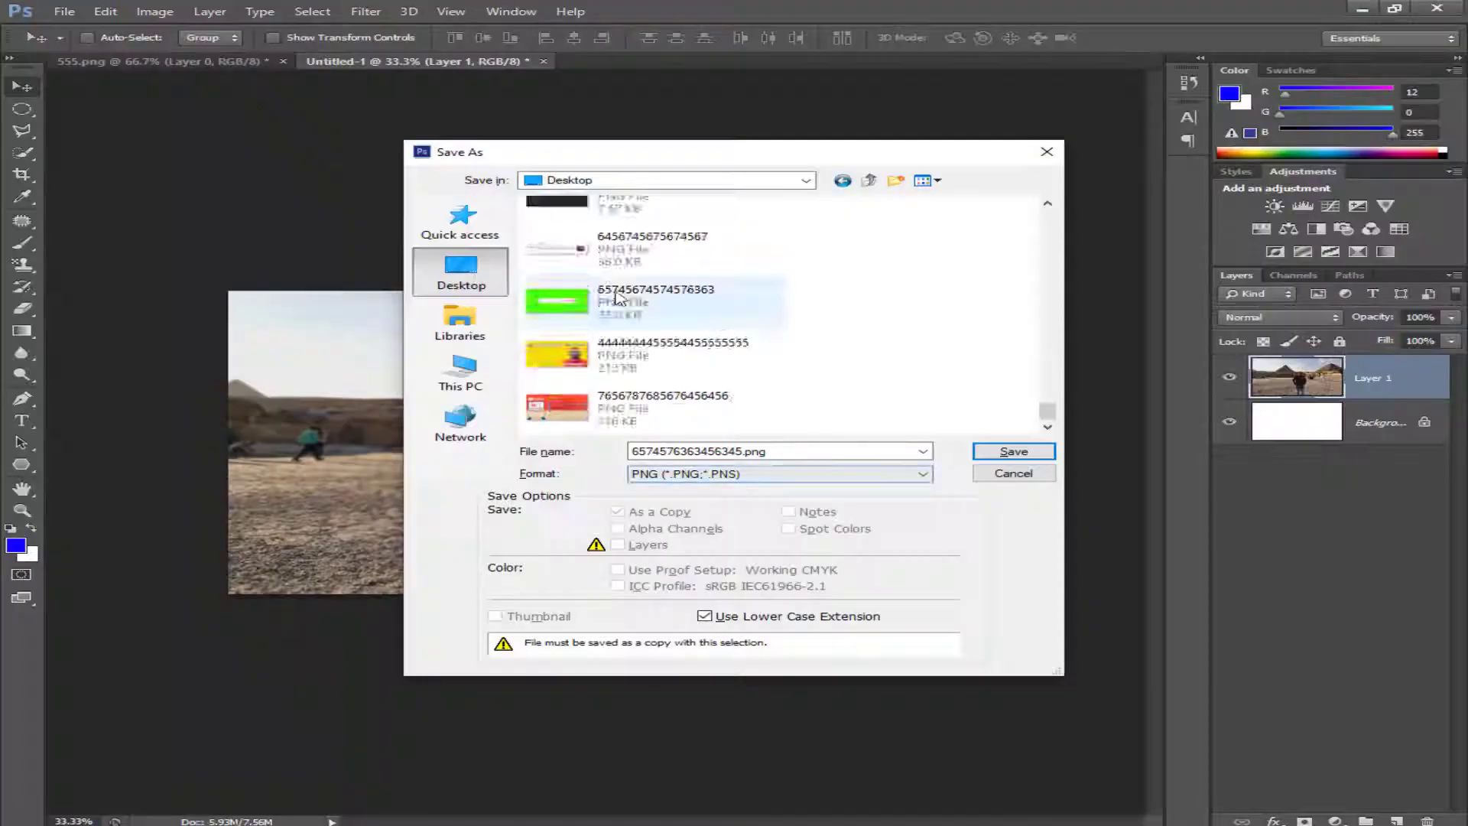
scroll(623, 342, up, 10)
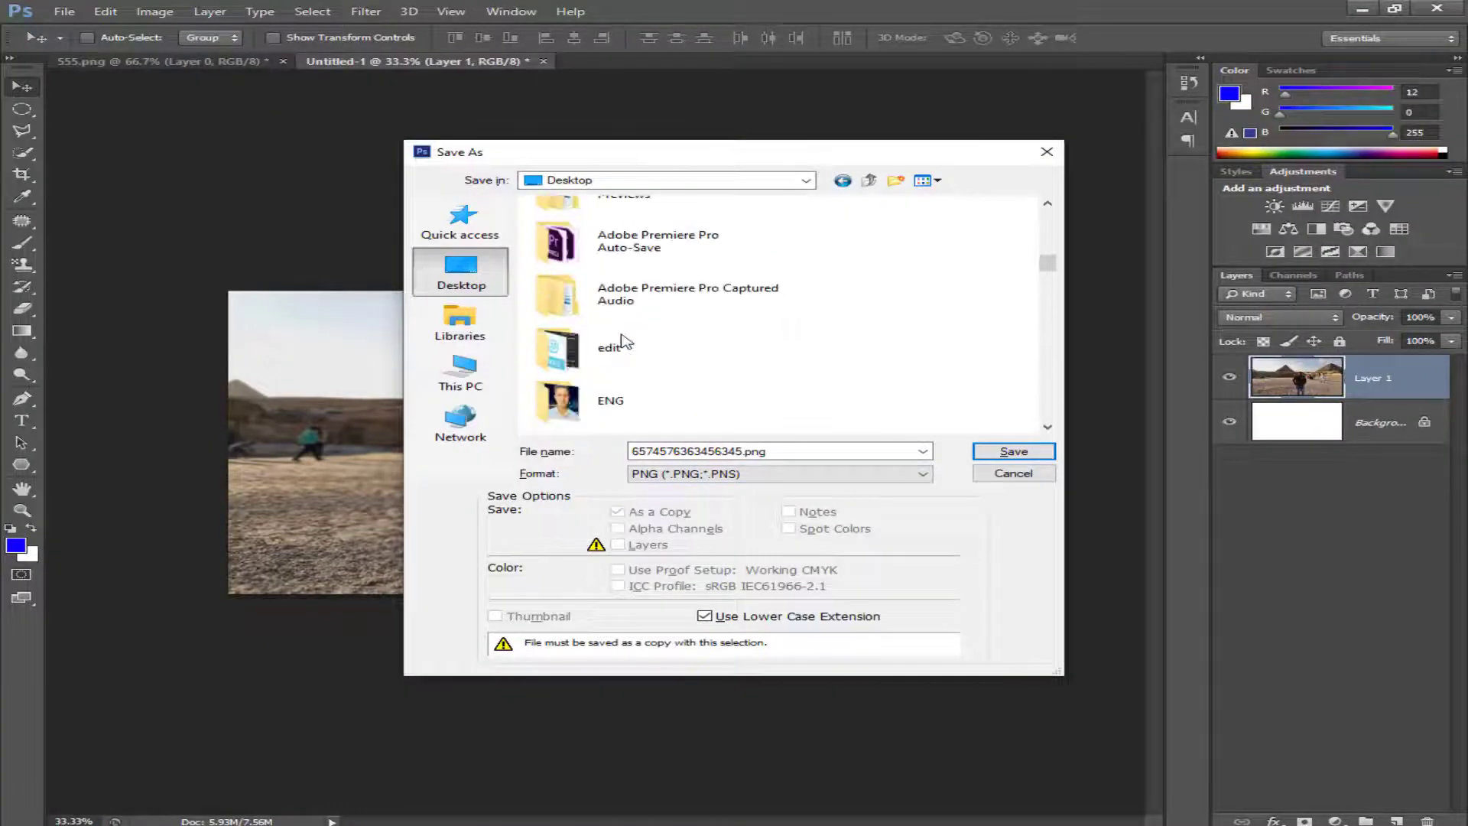
scroll(623, 336, up, 3)
double_click(616, 236)
click(997, 451)
key(Return)
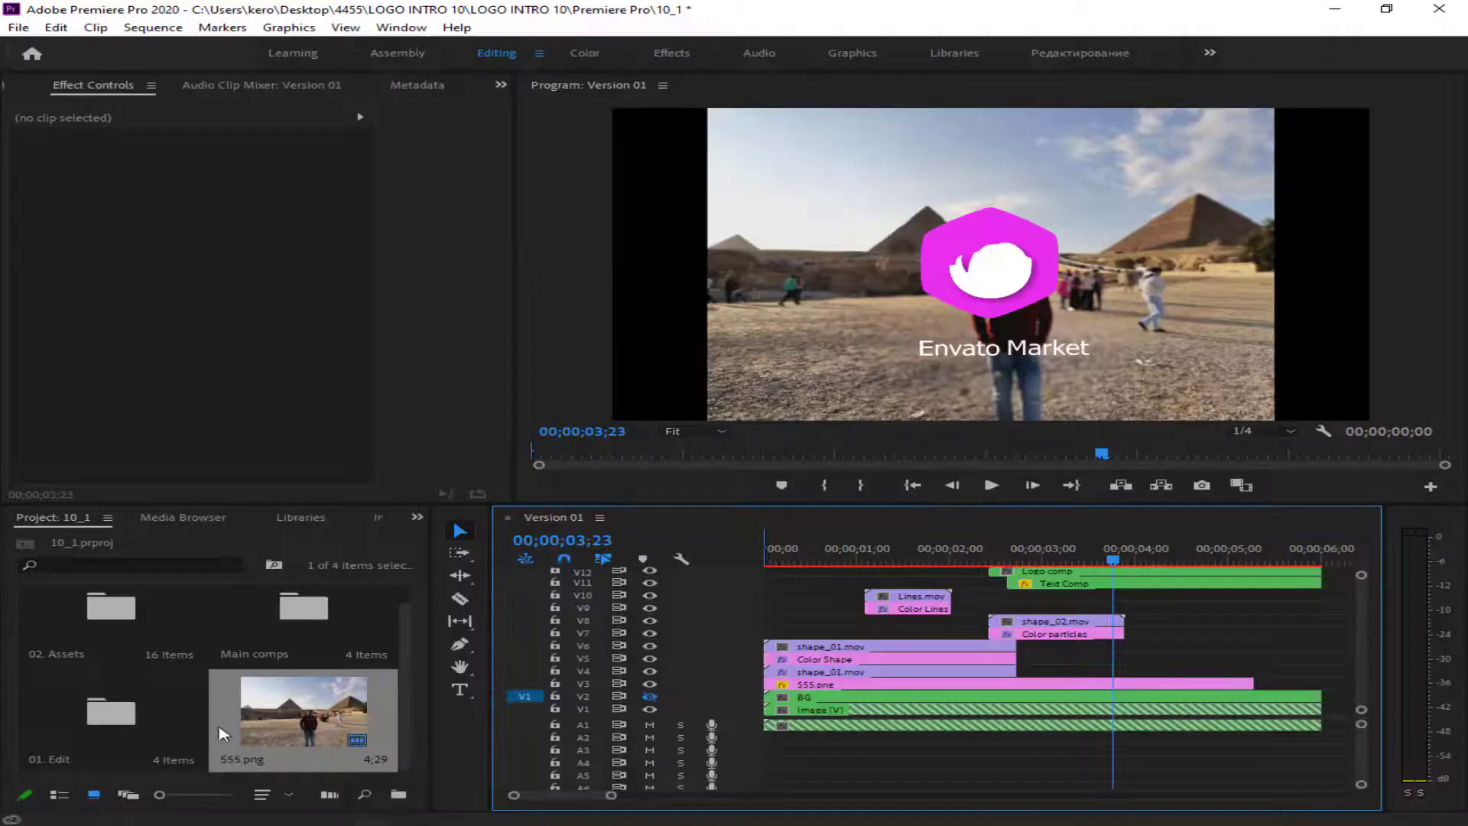
- Switch to Premiere Pro, import 6574576363456345.png from the Desktop's 4455 folder and place it at the start of track V3 over 555.png
key(ctrl+i)
click(94, 207)
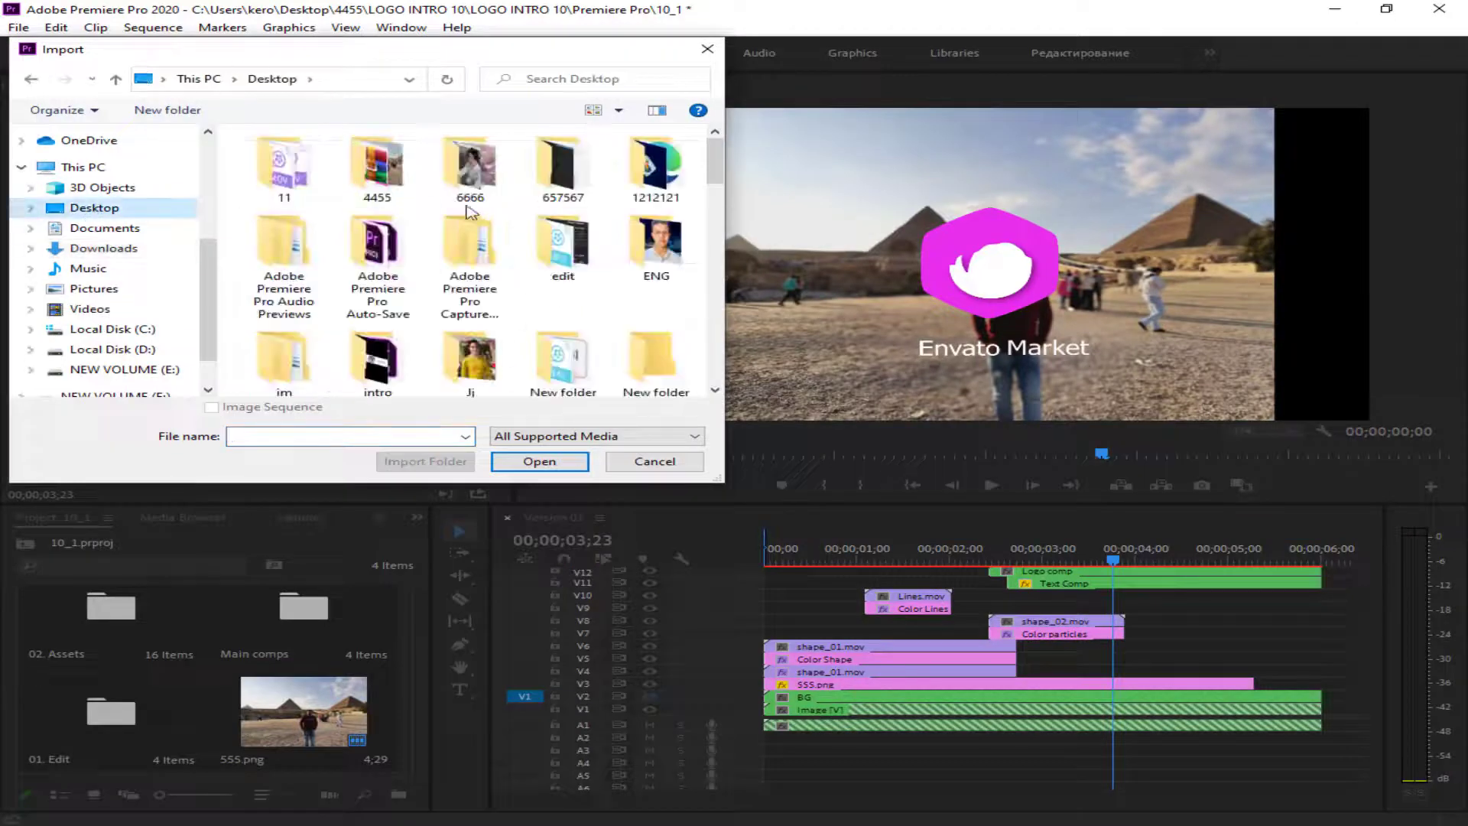
double_click(376, 167)
double_click(470, 168)
drag(158, 718, 768, 685)
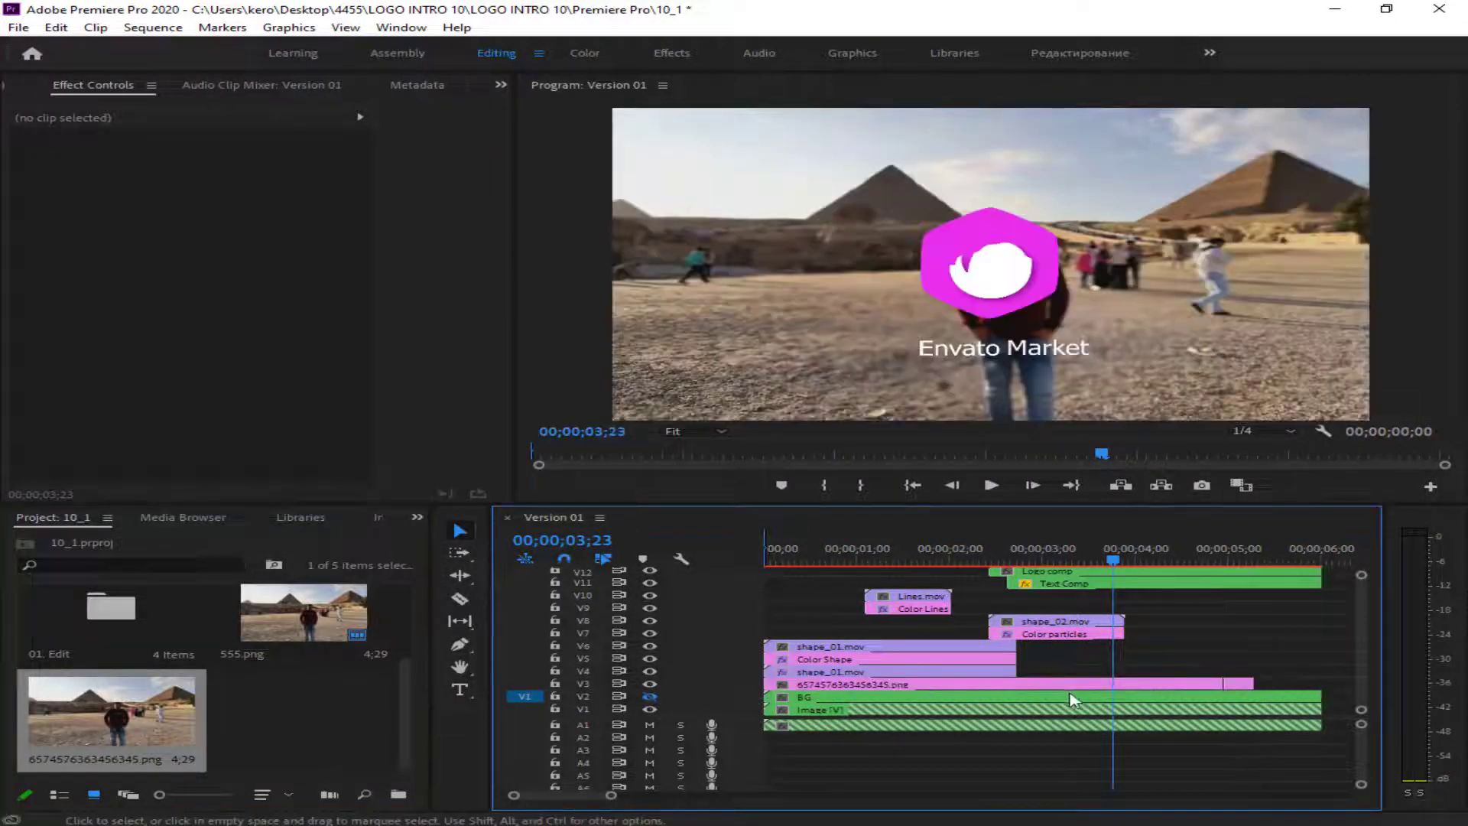
- Extend the 6574576363456345.png clip on V3 to the end of the sequence and delete the leftover piece of 555.png
drag(1218, 684, 1320, 682)
click(1243, 685)
key(Delete)
- Play the sequence from the start and scrub through the logo section to check the new background
key(Home)
key(space)
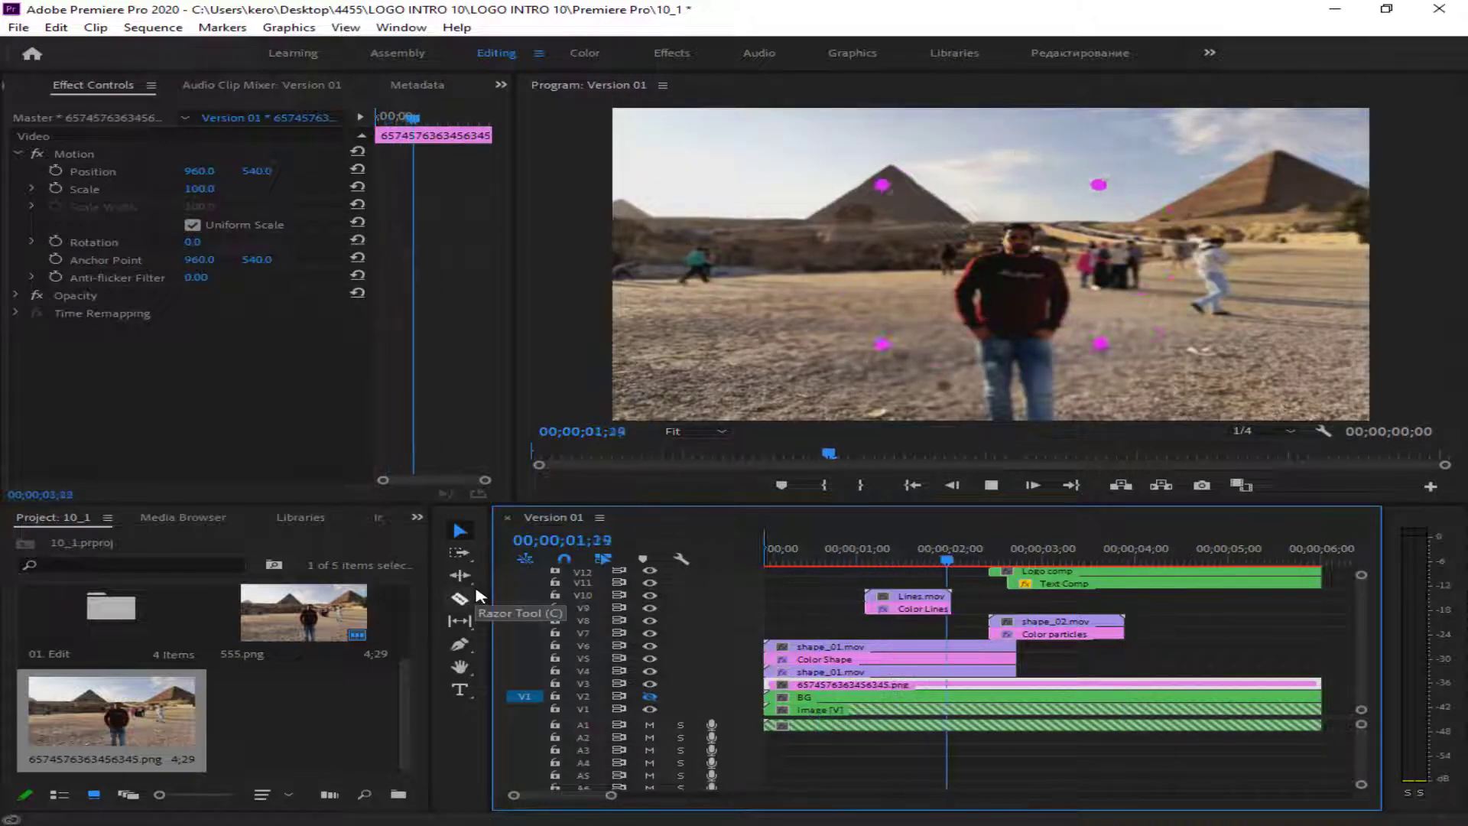
key(End)
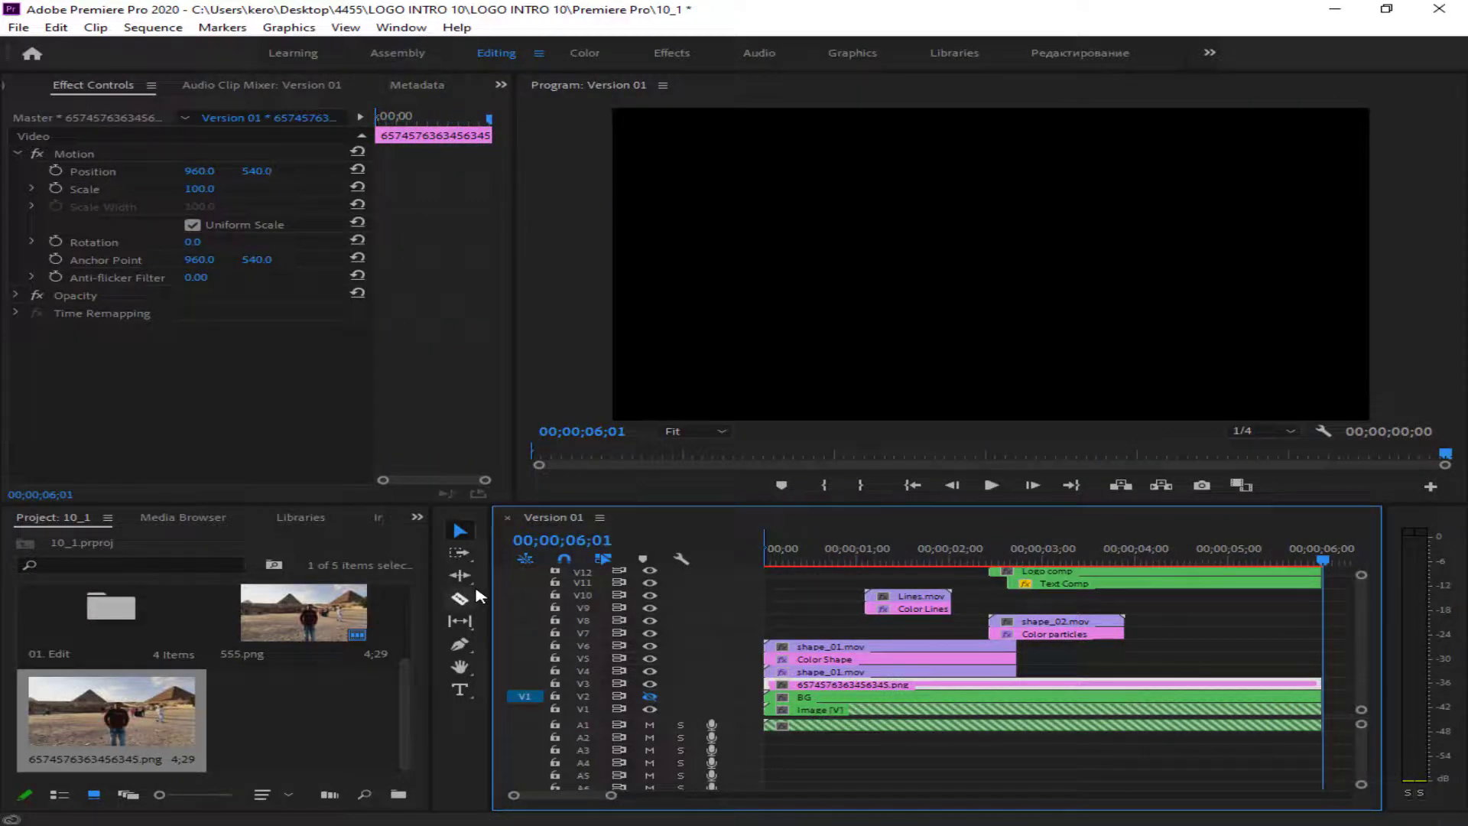
drag(1132, 558, 992, 558)
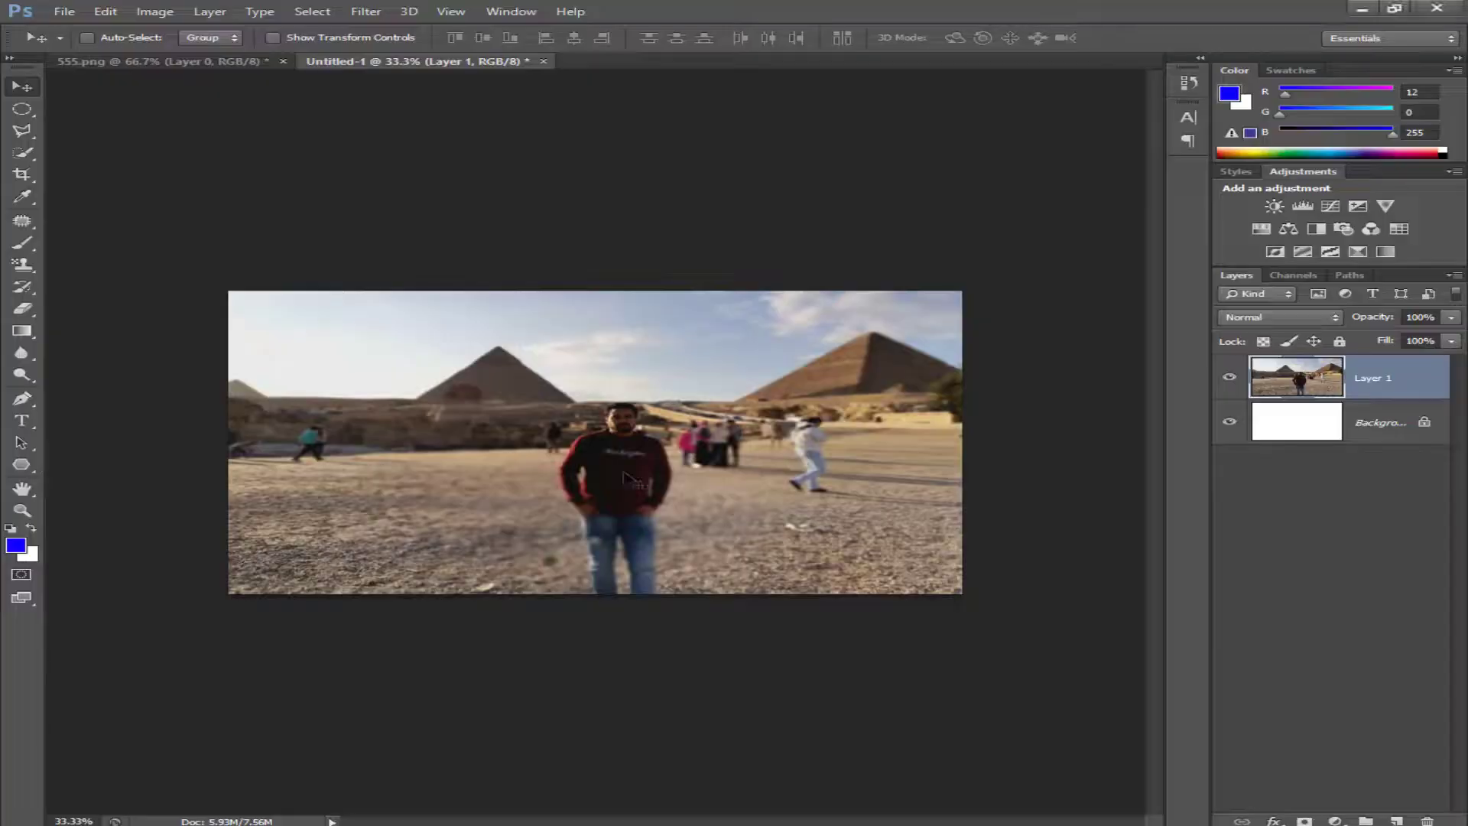
- Switch to Photoshop and transform Layer 1: shift the photo left, widen it to about 109% and stretch it upward
key(ctrl+t)
drag(624, 474, 532, 474)
drag(889, 414, 962, 414)
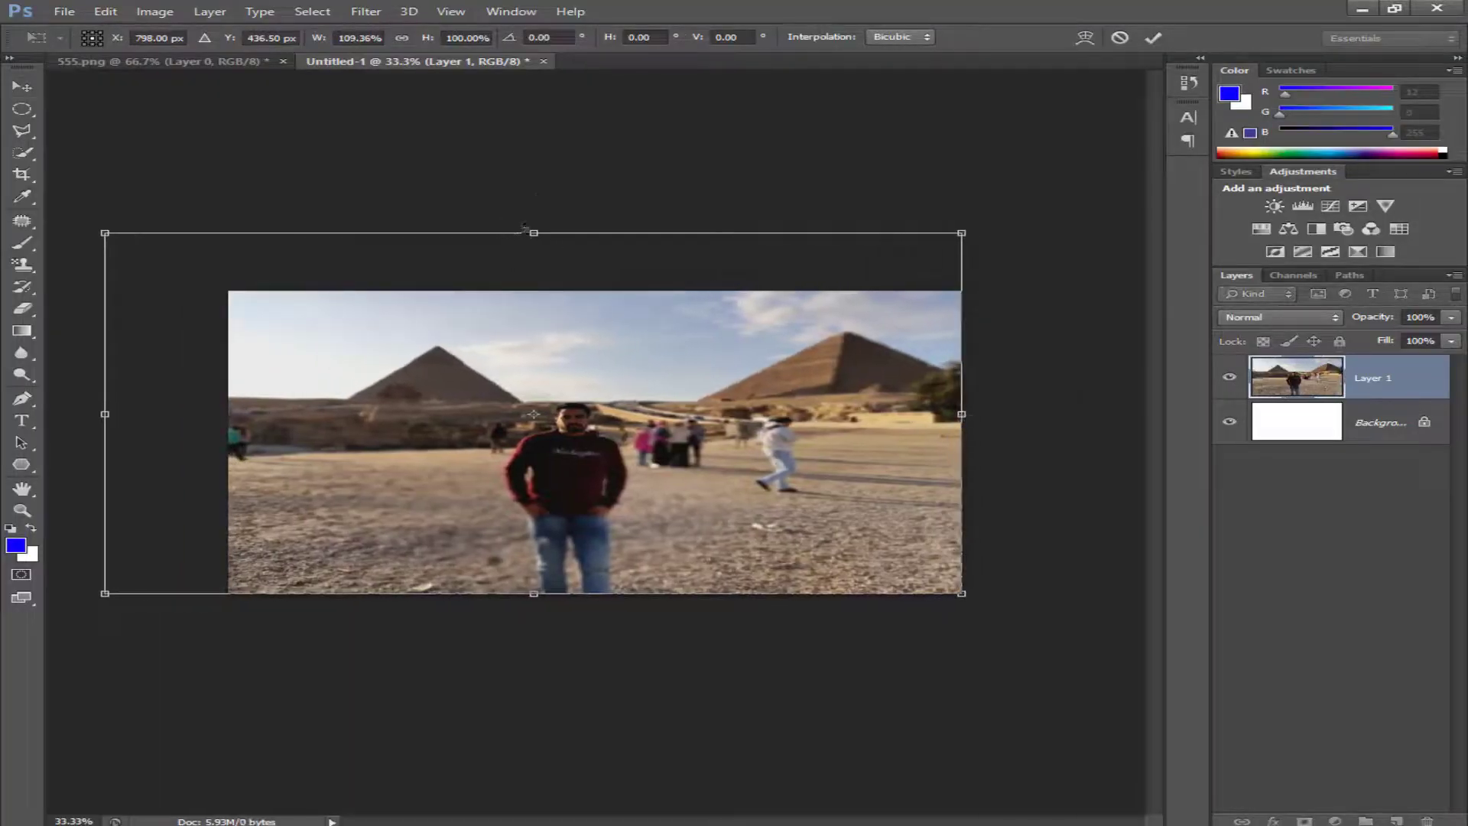
drag(524, 227, 524, 197)
key(Return)
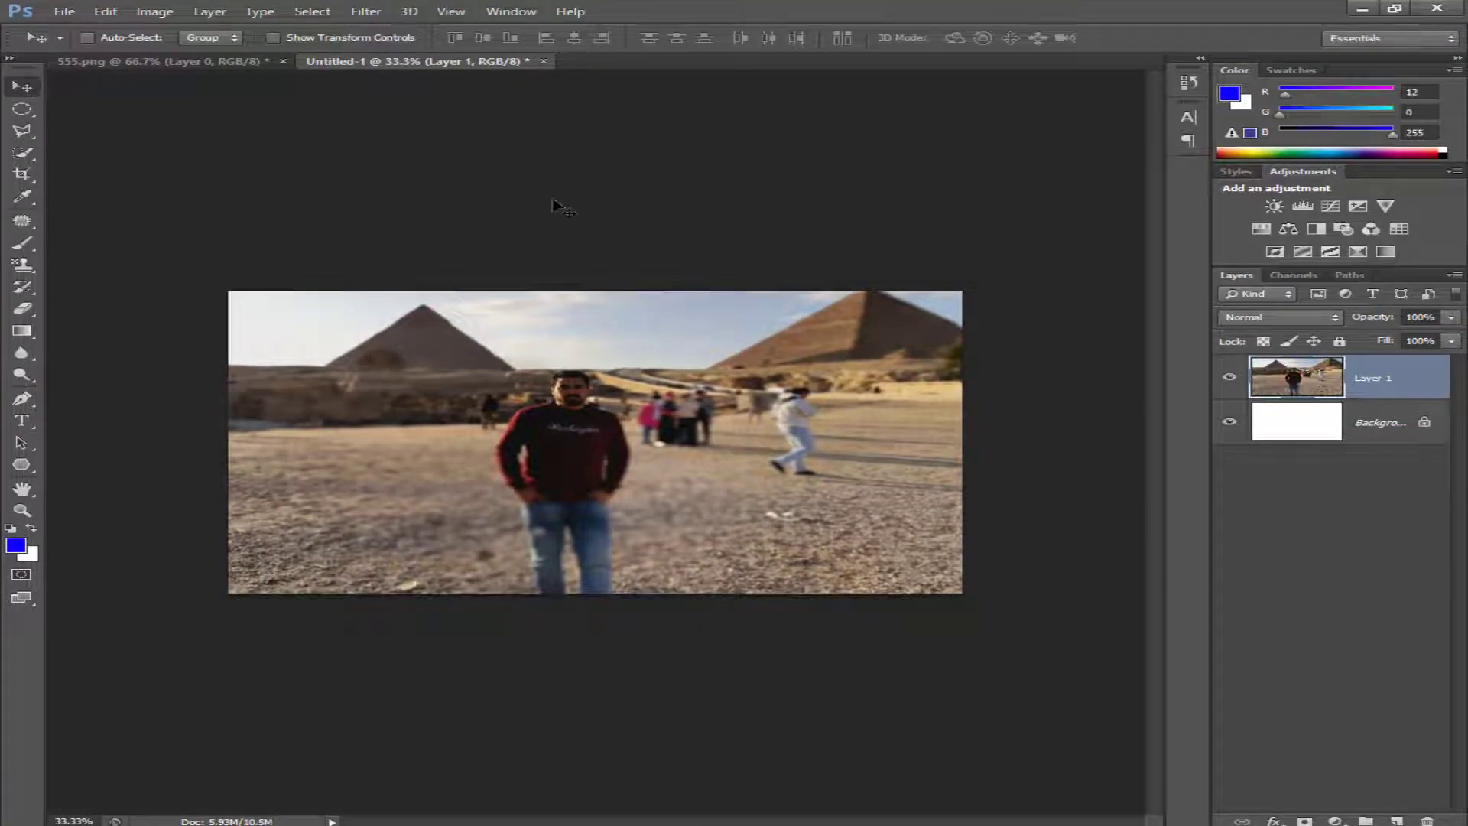
key(ctrl+s)
text(657865786697857587)
click(710, 475)
click(747, 676)
click(1011, 451)
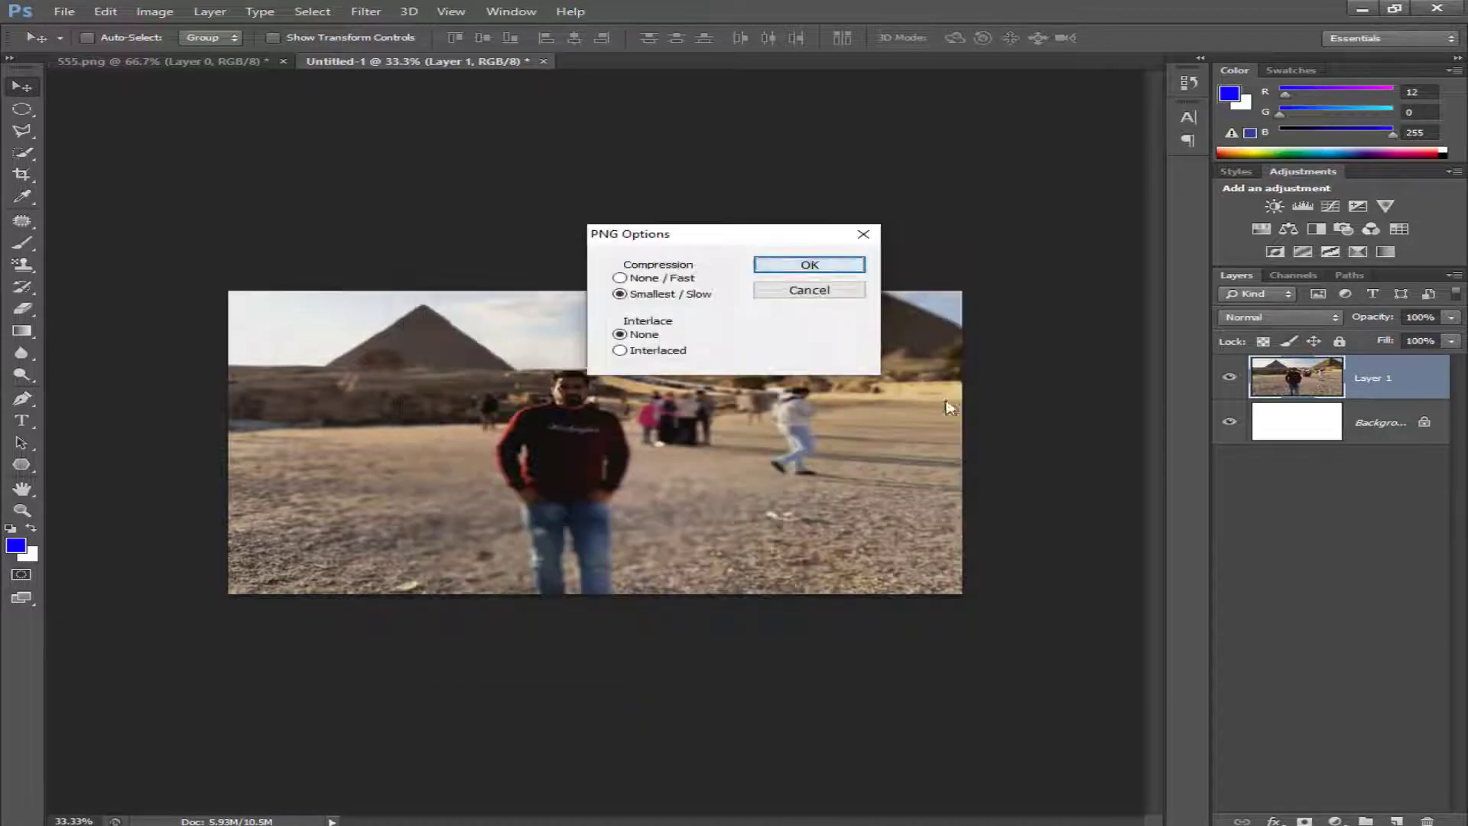
key(Return)
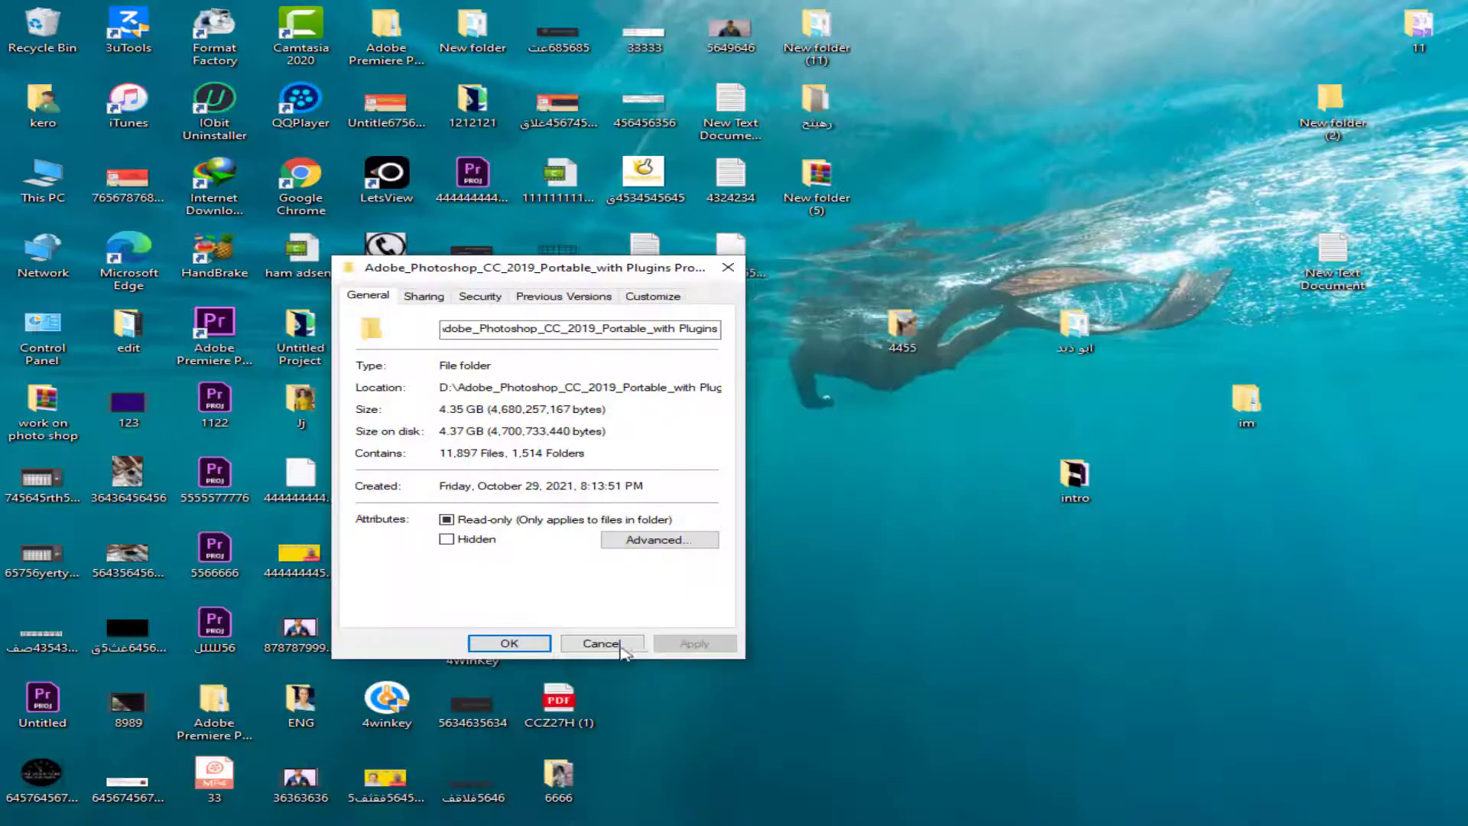
- Dismiss the Photoshop folder's properties and look through the desktop folders, including 657567, New folder (3), woork, ENG and 1212121
click(599, 643)
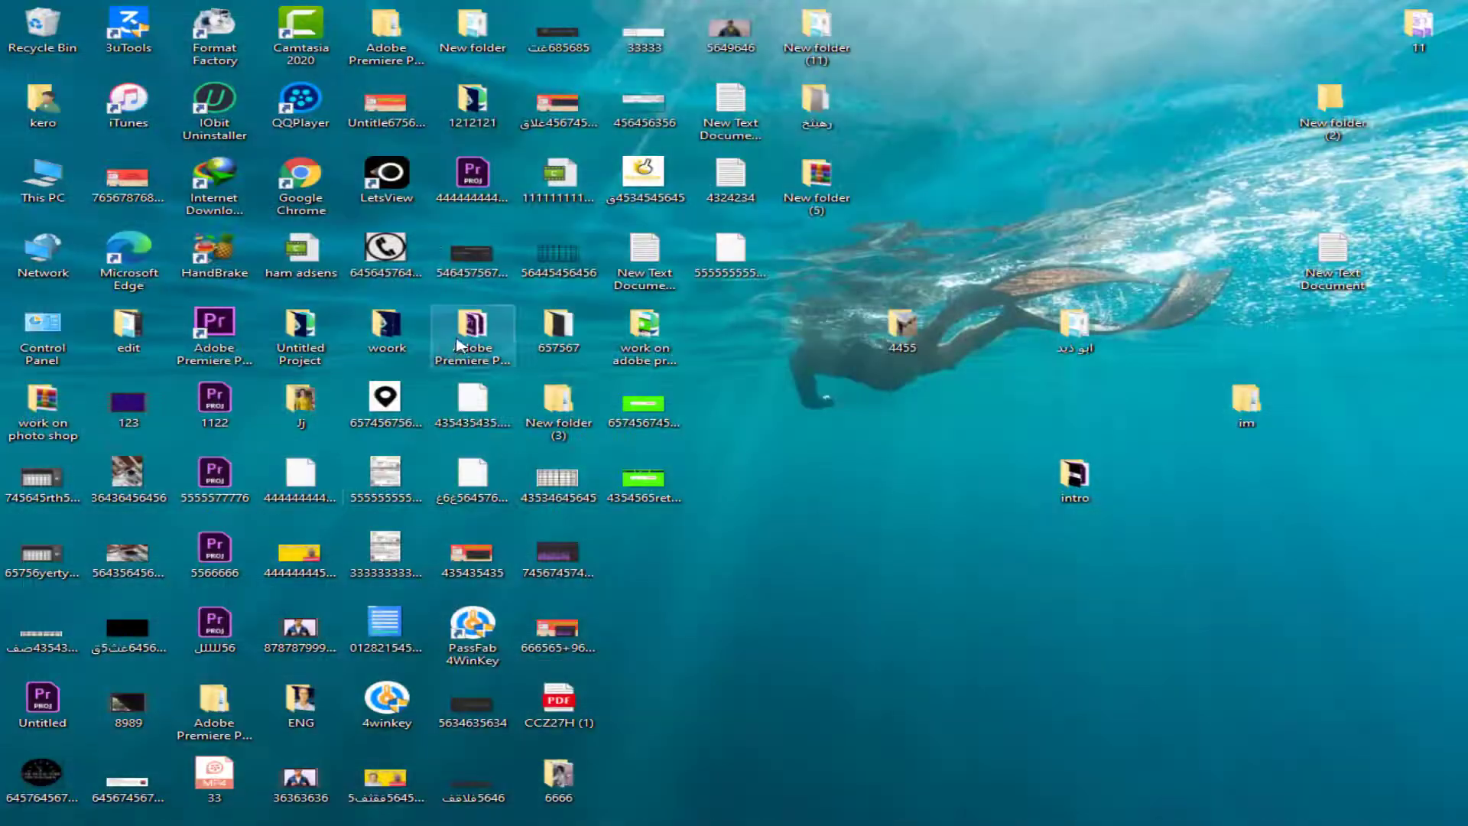
double_click(558, 329)
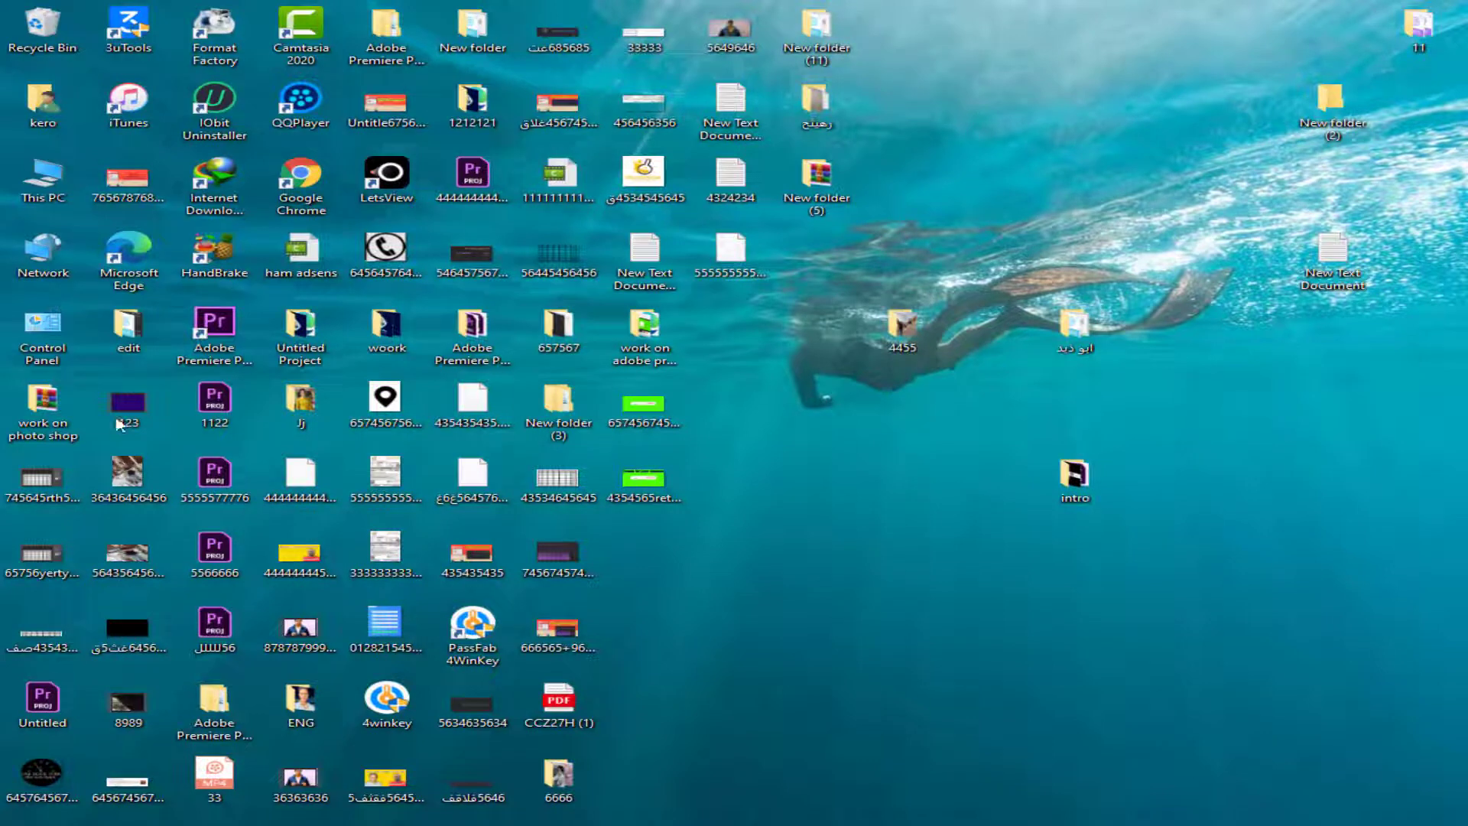
right_click(43, 413)
click(11, 9)
double_click(558, 402)
double_click(388, 327)
double_click(283, 704)
double_click(473, 103)
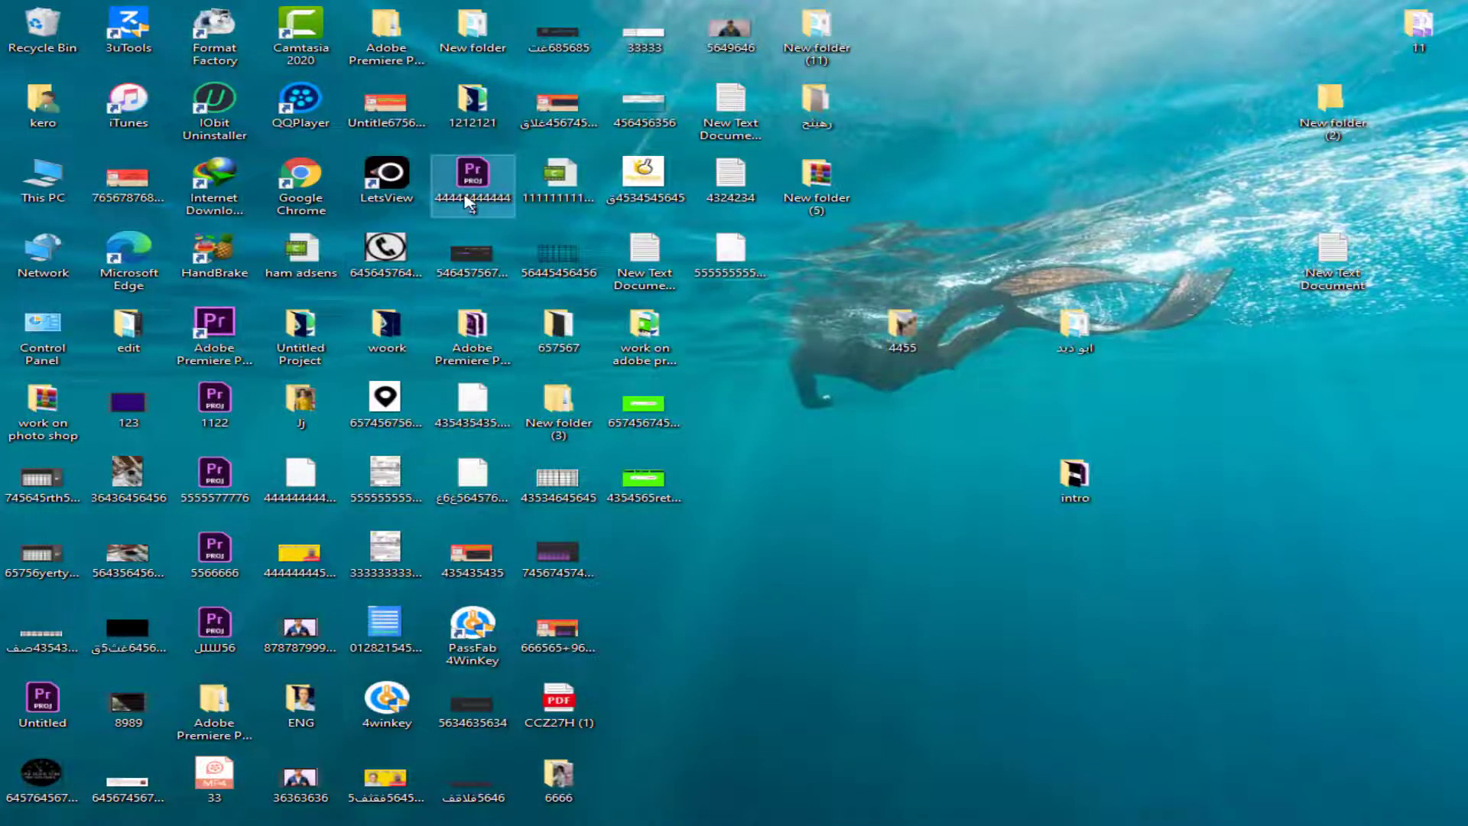
- Open several Premiere Pro project files from the desktop, including Untitled, to inspect their contents
double_click(233, 500)
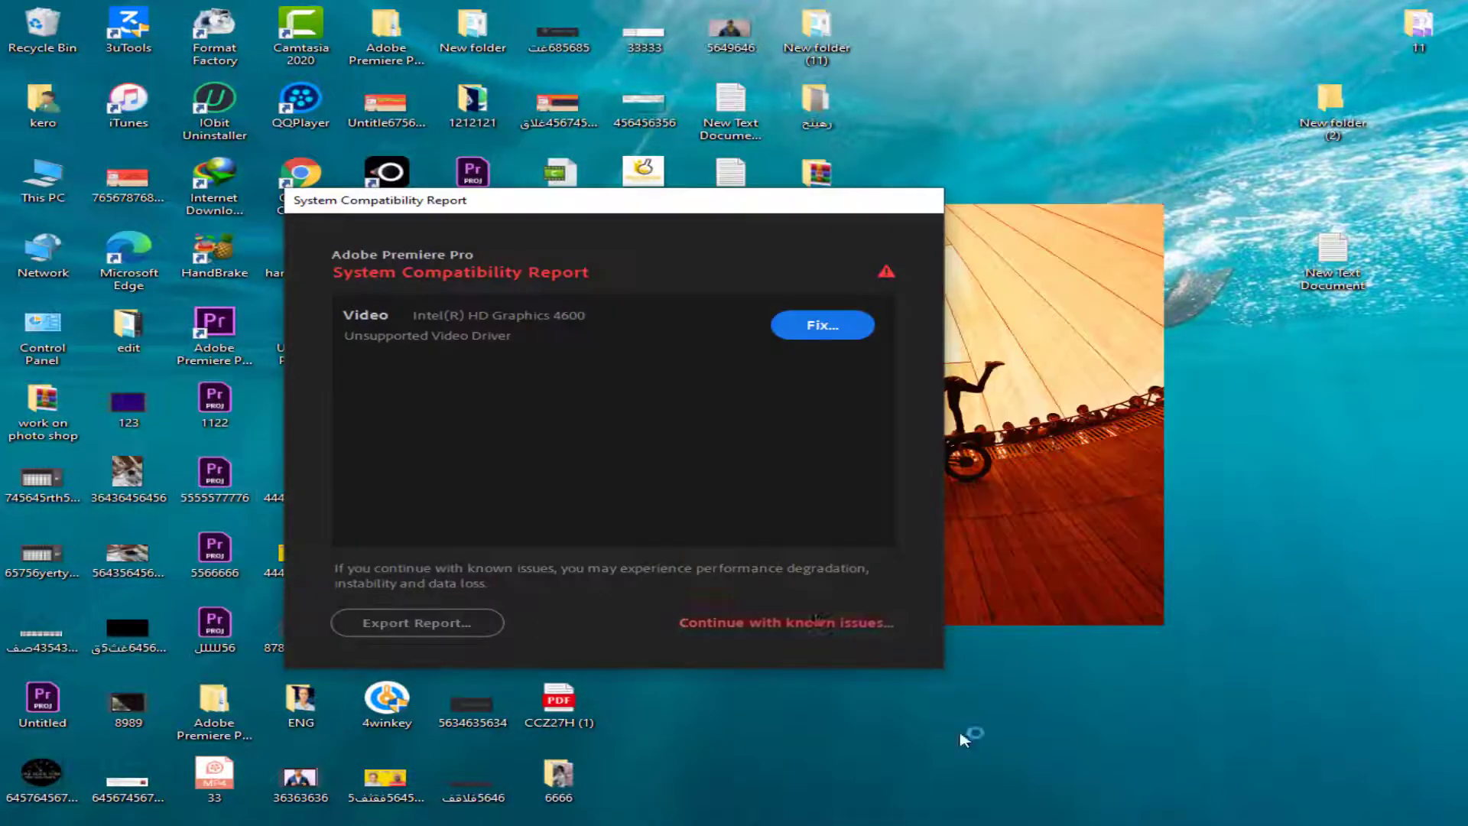
click(816, 619)
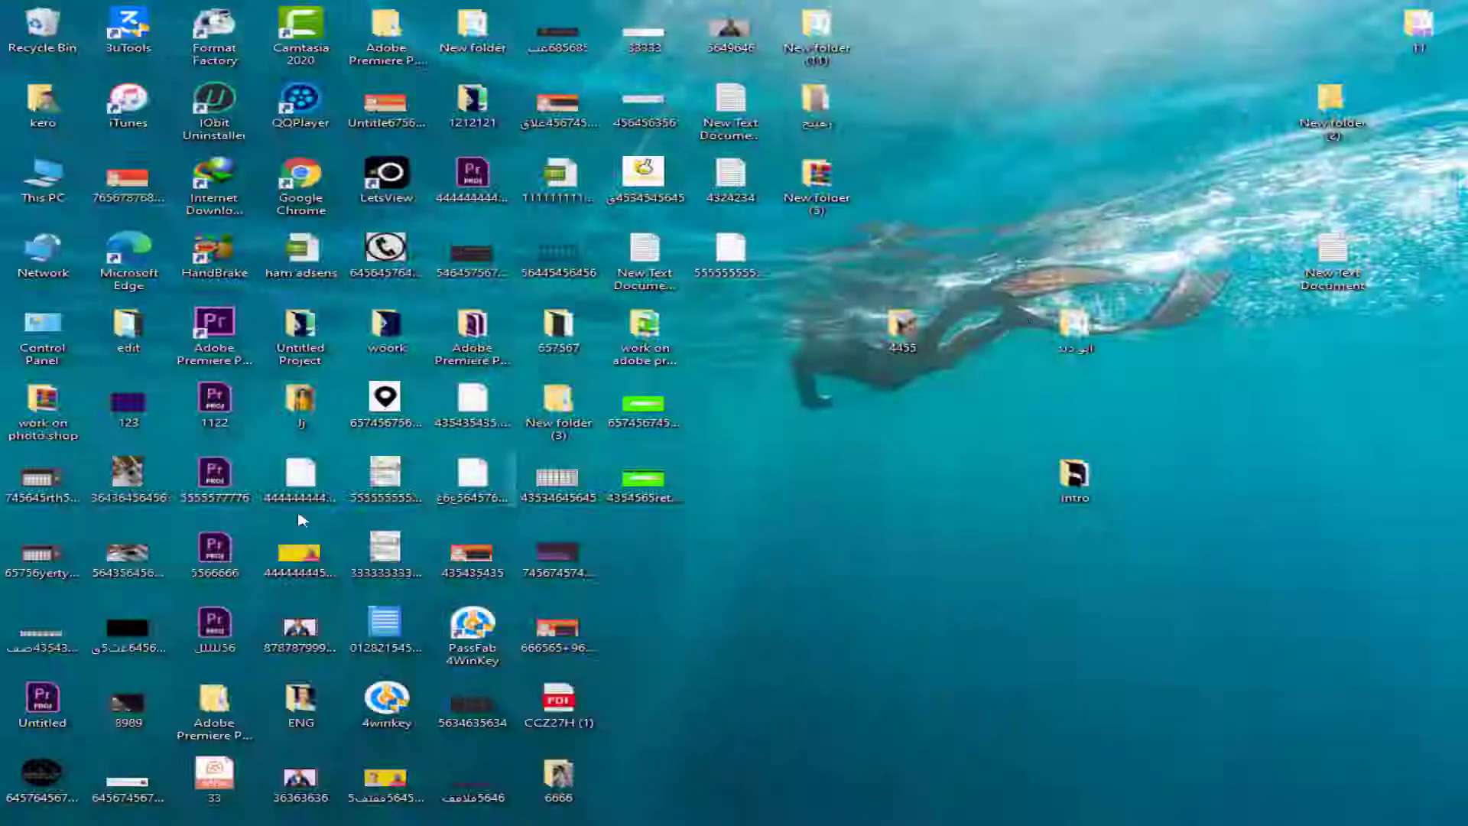
double_click(214, 623)
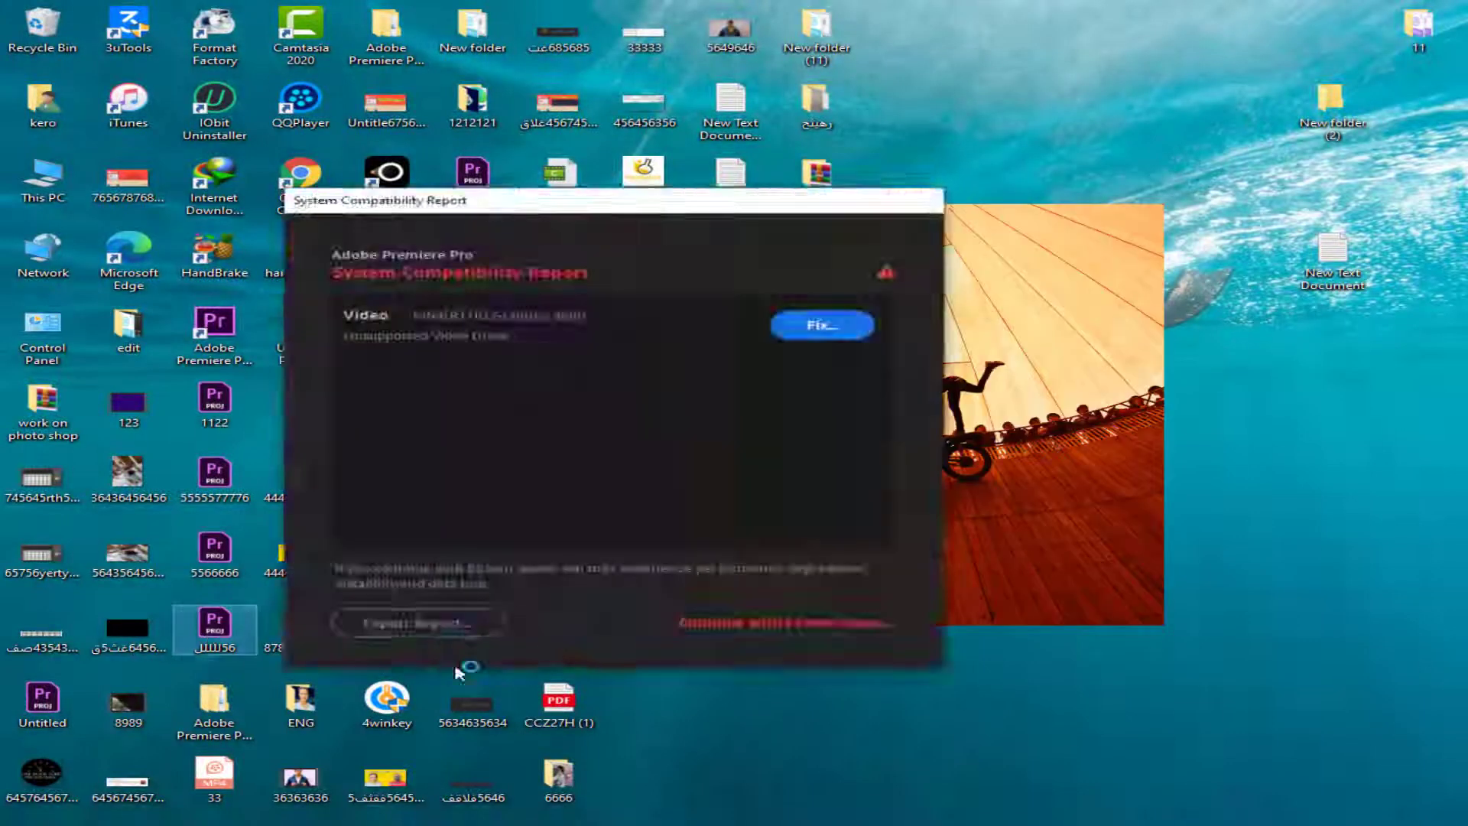
click(786, 623)
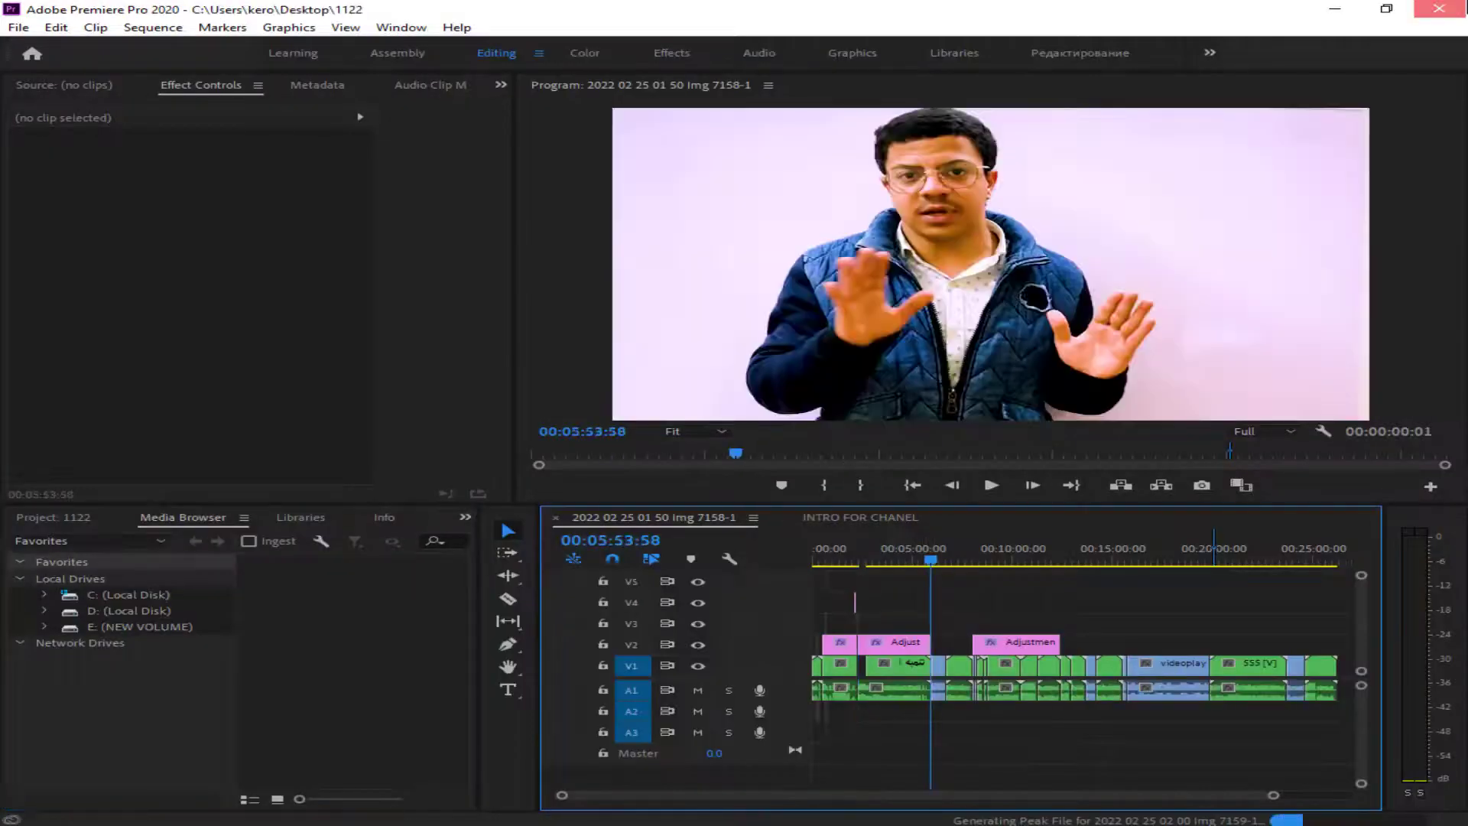
double_click(42, 701)
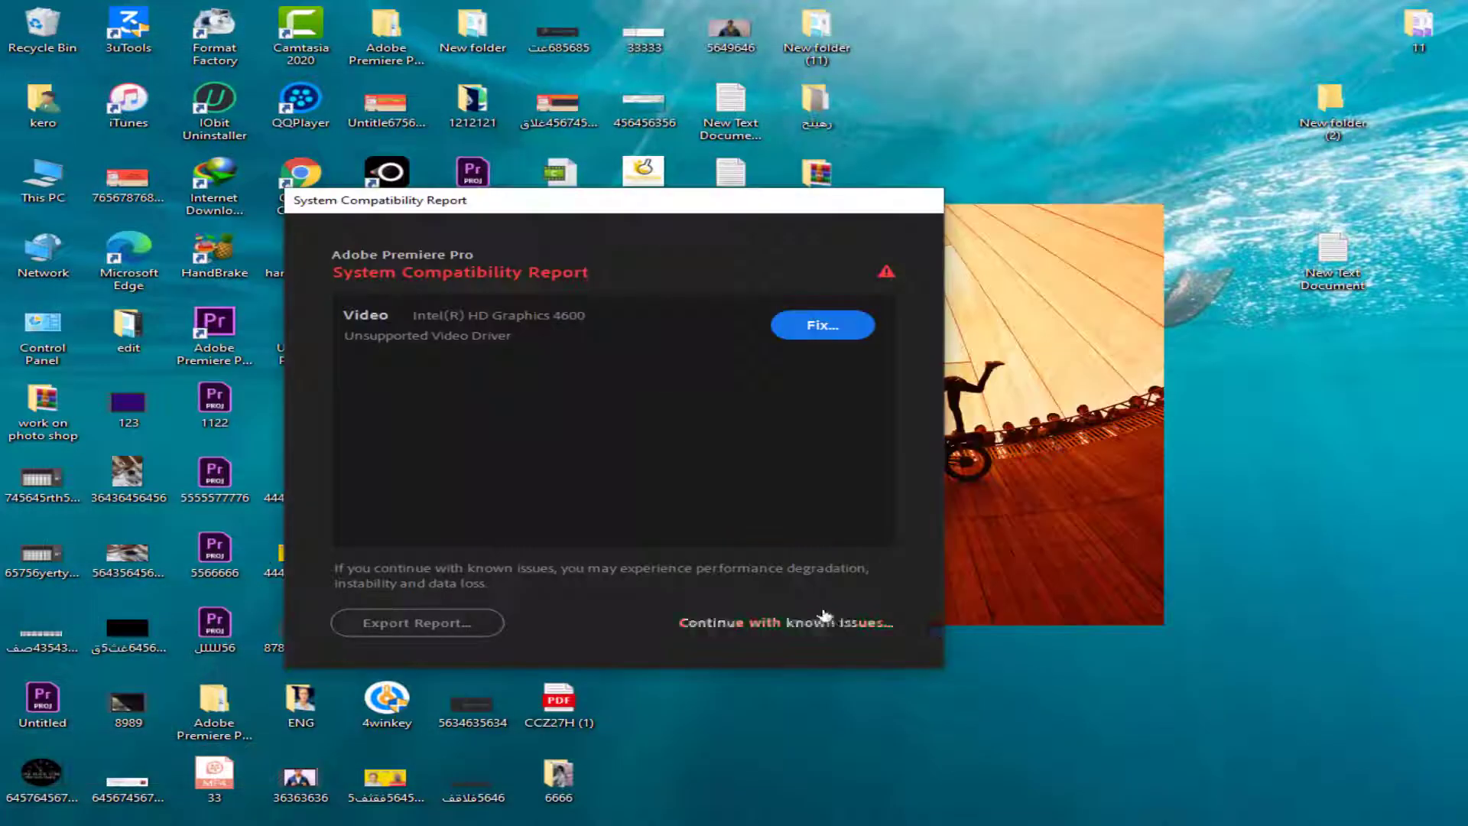
click(781, 616)
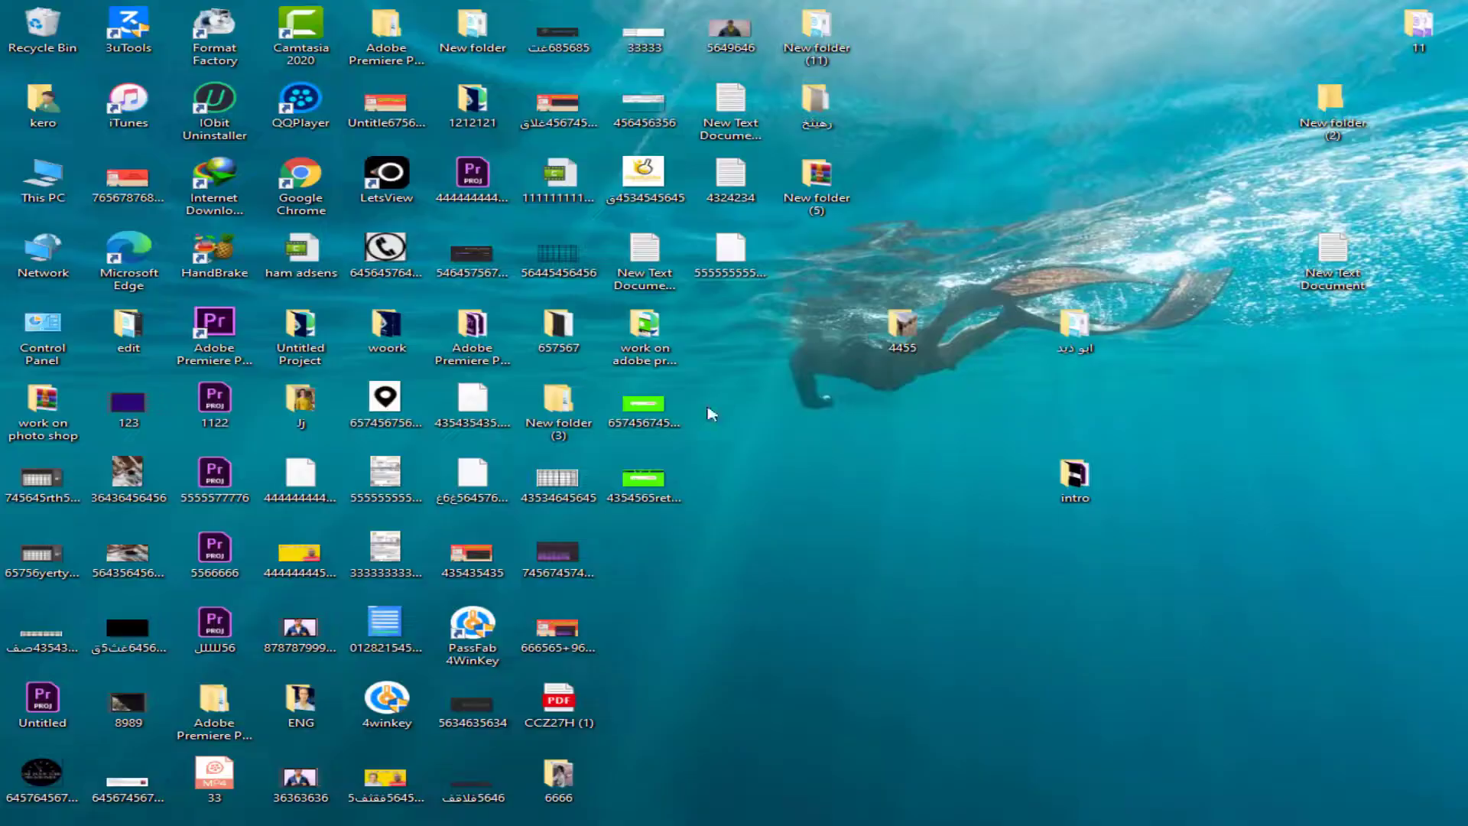
- Open the intro folder on the desktop, play 33322221111.mp4 and skip forward in the video
double_click(1075, 478)
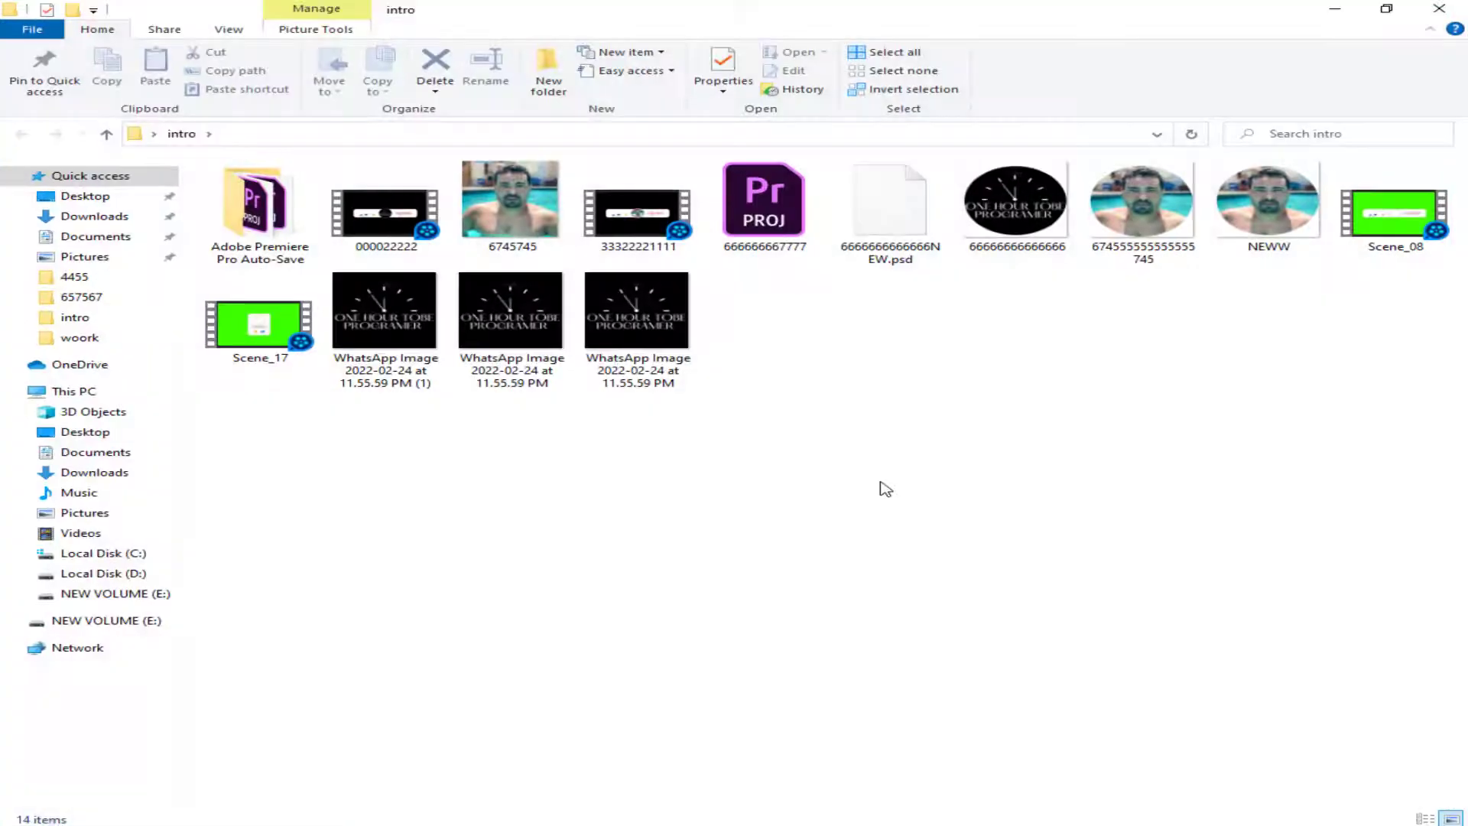
double_click(638, 203)
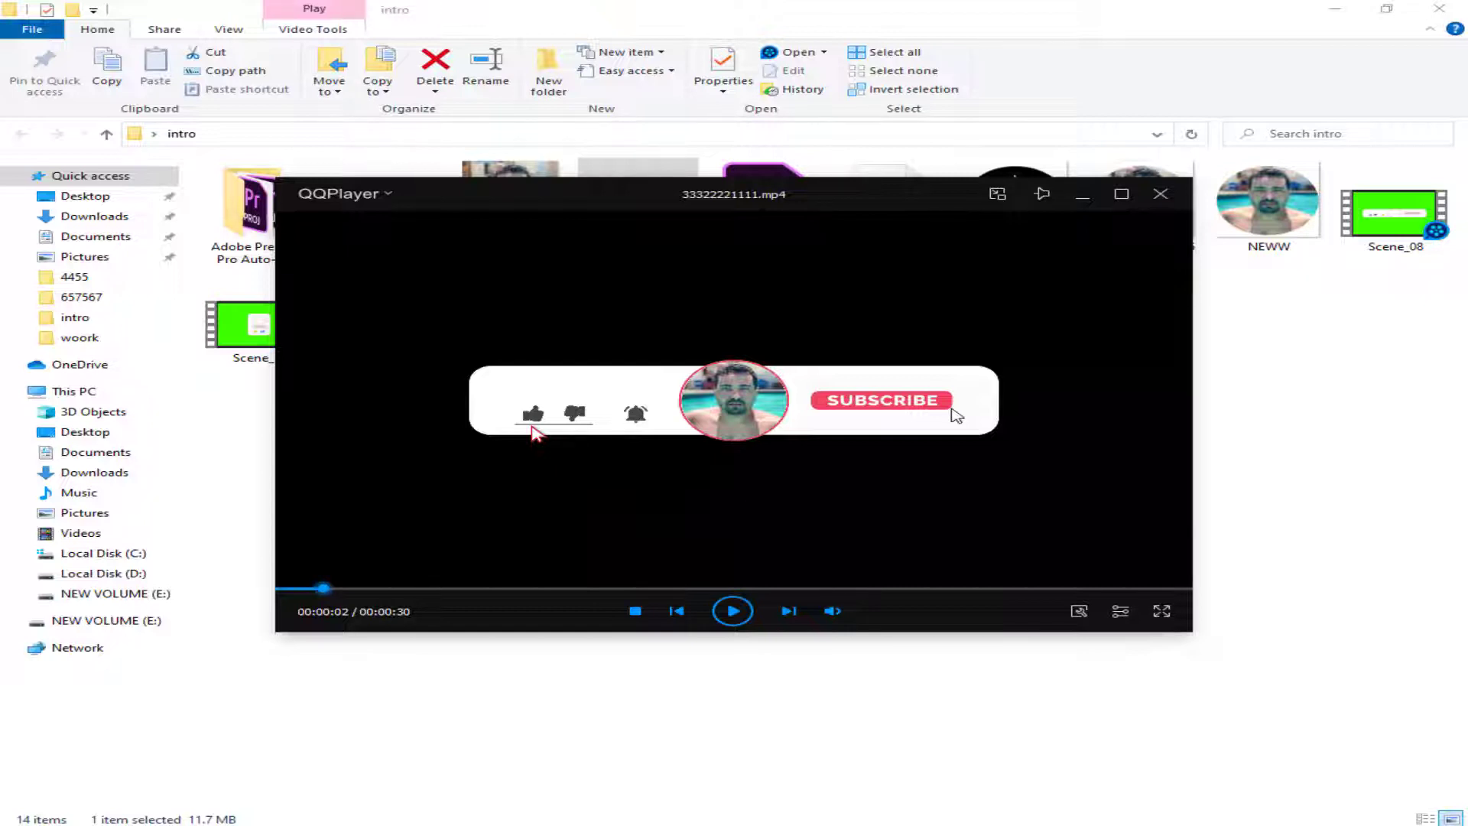
mouse_move(387, 589)
mouse_down()
mouse_move(435, 592)
mouse_move(414, 591)
mouse_up()
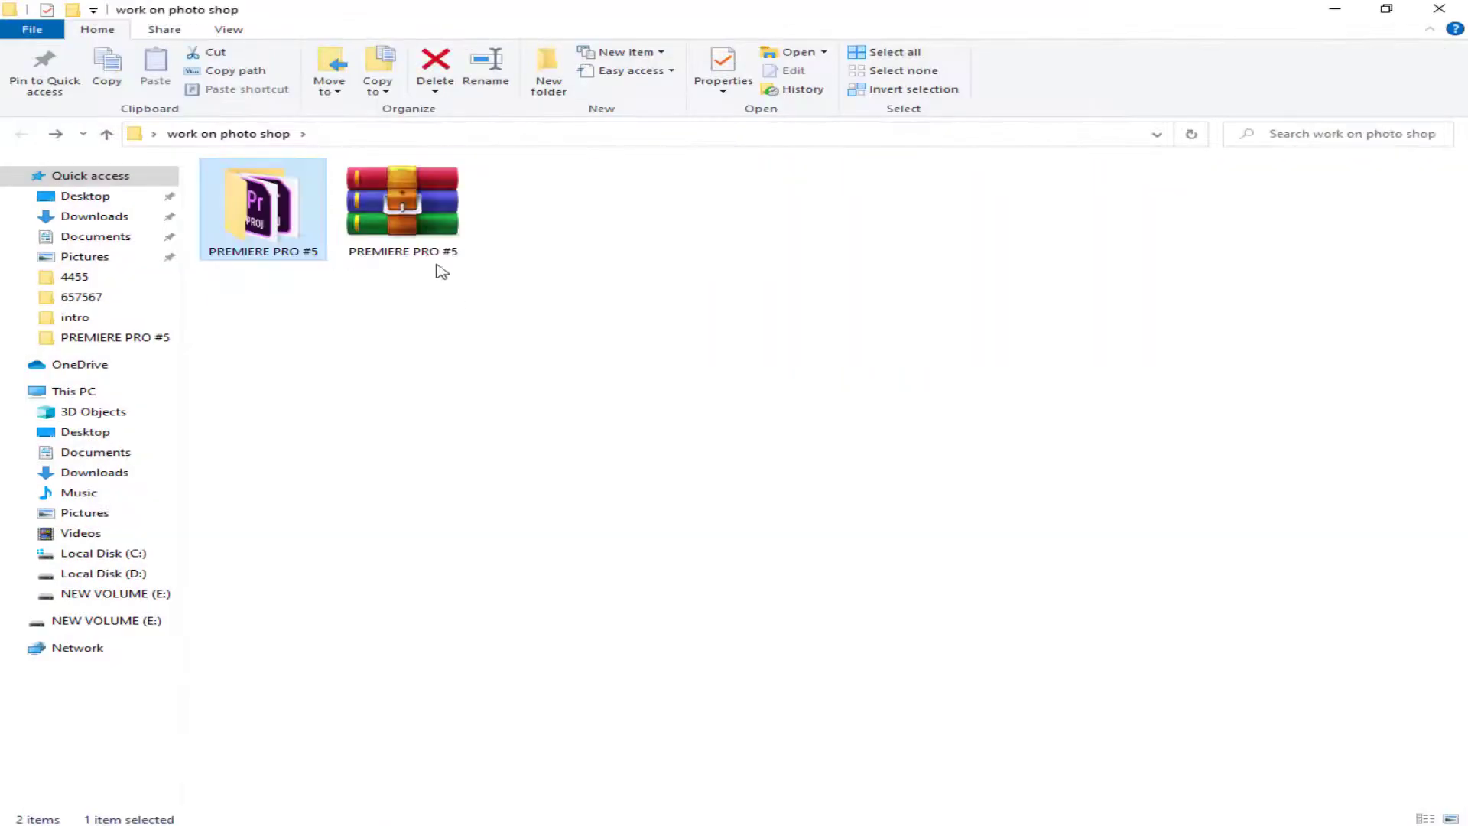
- Open the PREMIERE PRO #5 folder inside the work on photo shop folder
double_click(436, 257)
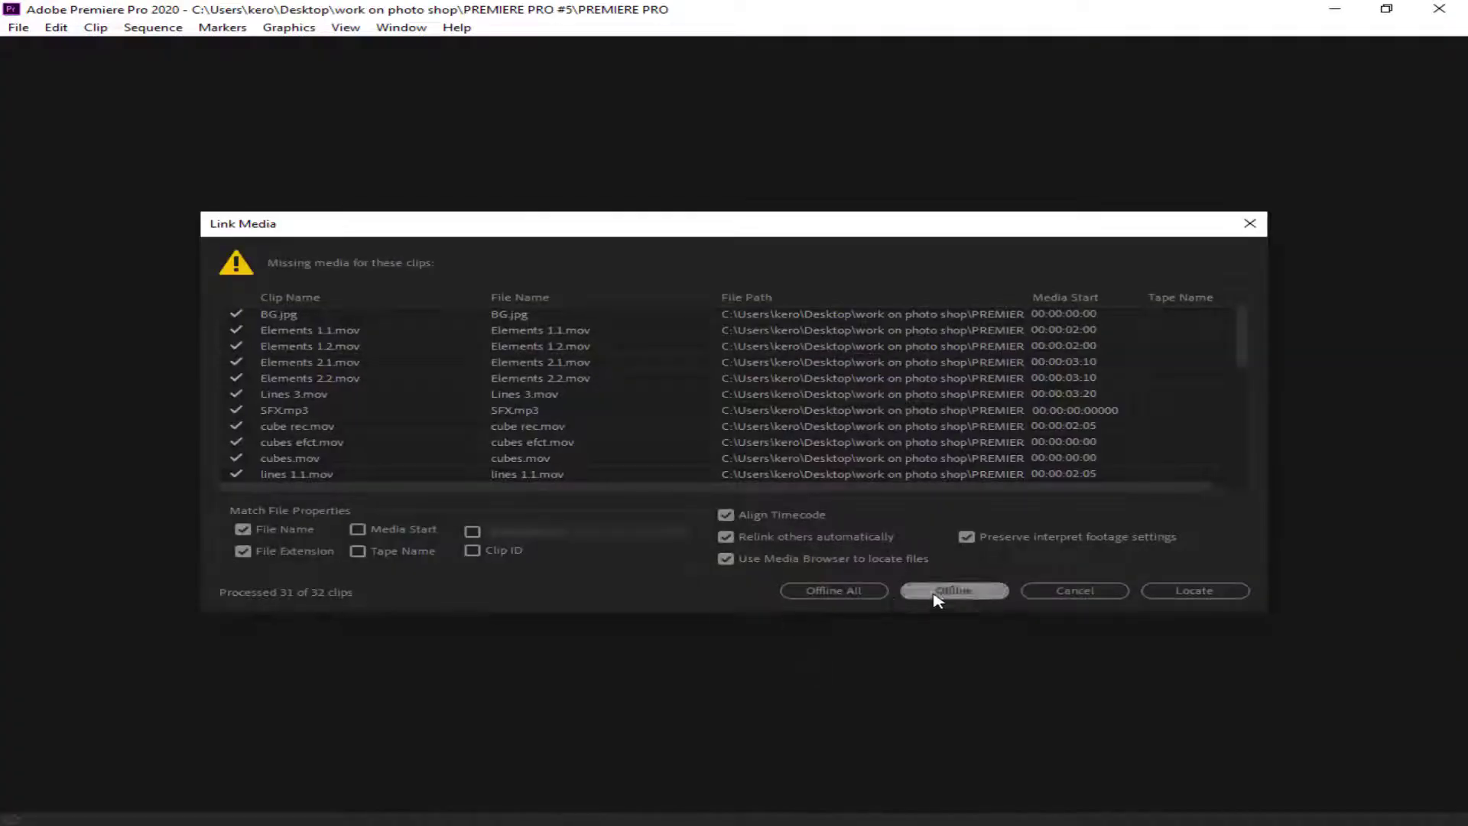
- Open the PREMIERE PRO project from the PREMIERE PRO #5 folder, dismiss the missing fonts warning, and play Final Sequence
click(936, 594)
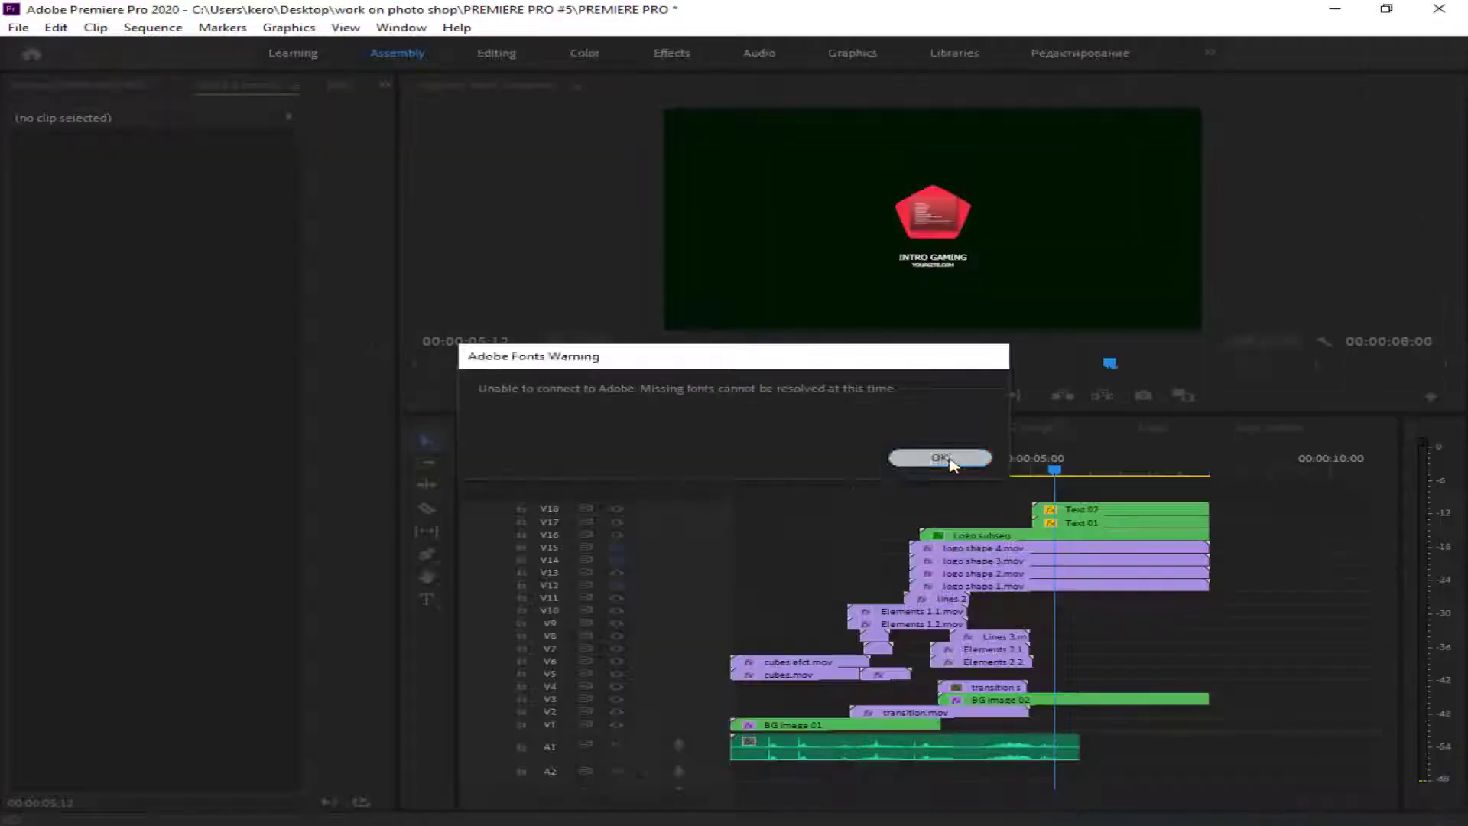
click(950, 462)
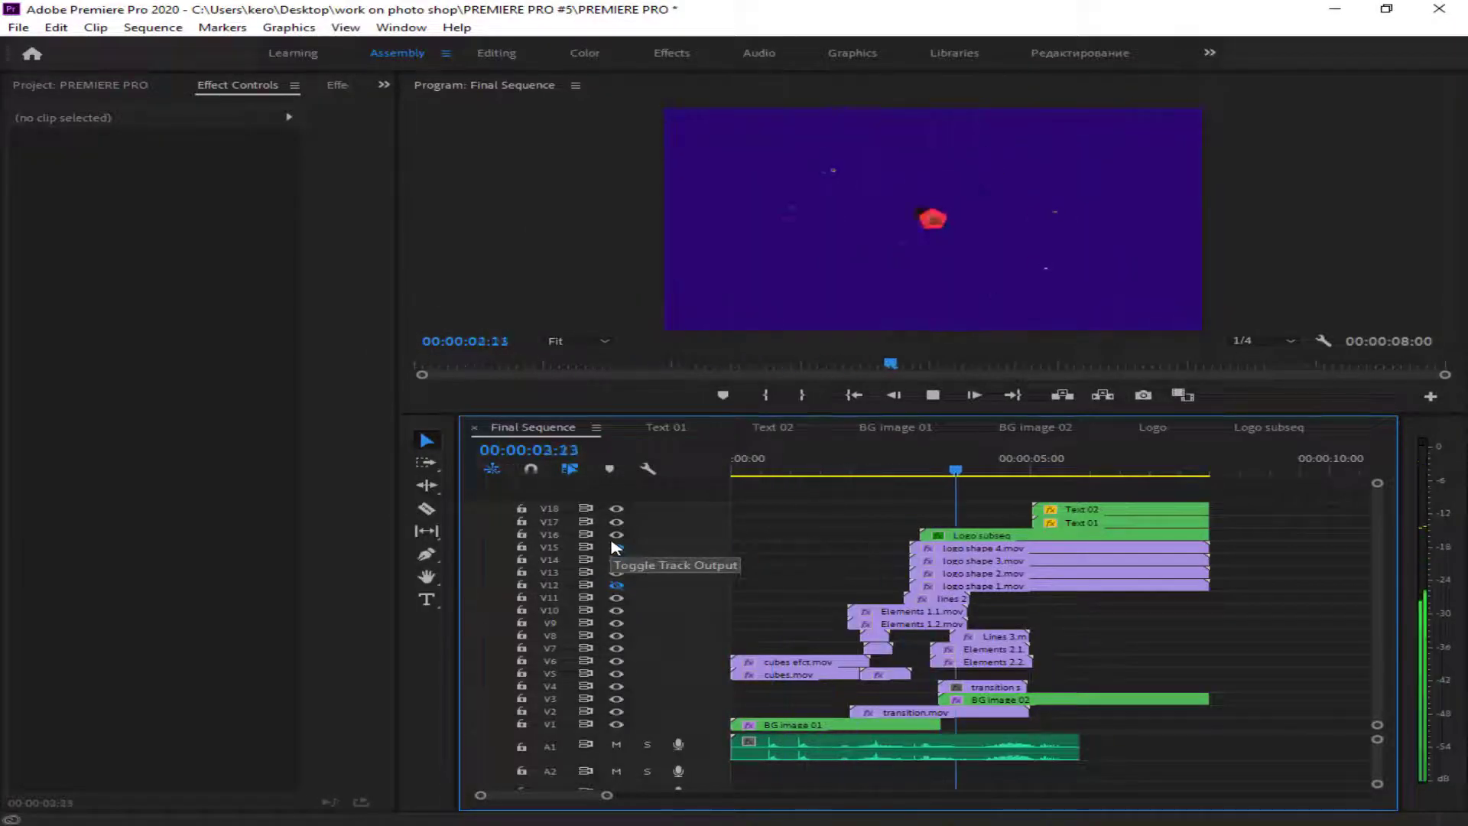
key(space)
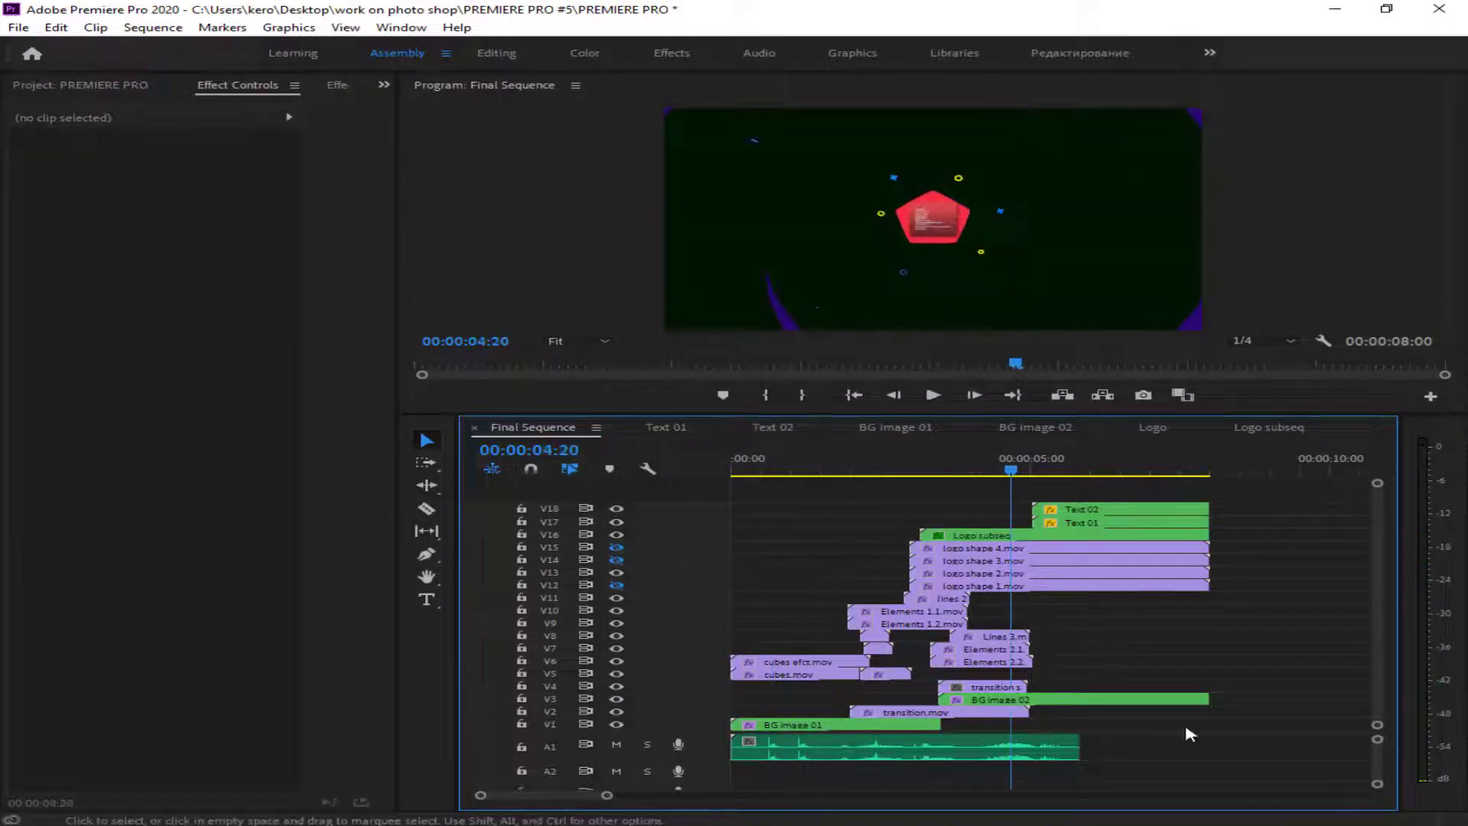
- Turn on timeline snapping and move the BG image 02 clip on V3 to beyond the logo shape clips
click(1134, 700)
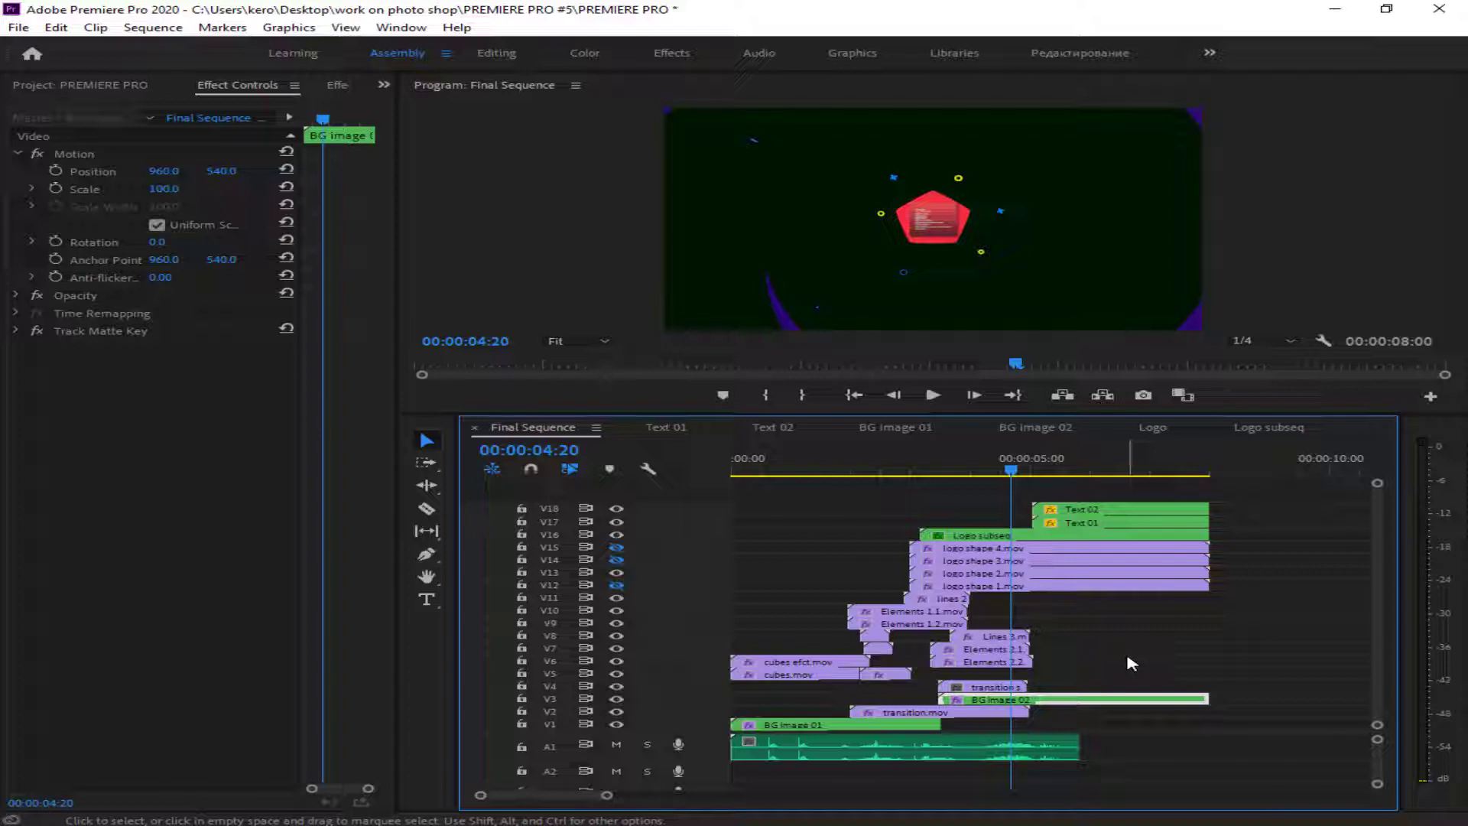
click(616, 700)
click(616, 700)
click(1197, 699)
click(532, 468)
drag(1206, 699, 1299, 700)
drag(1067, 701, 1278, 702)
- Switch to the Editing workspace, import 65786578689789787687.png, and place it on V3 at the start of the spiral transition
click(498, 53)
double_click(207, 744)
double_click(426, 178)
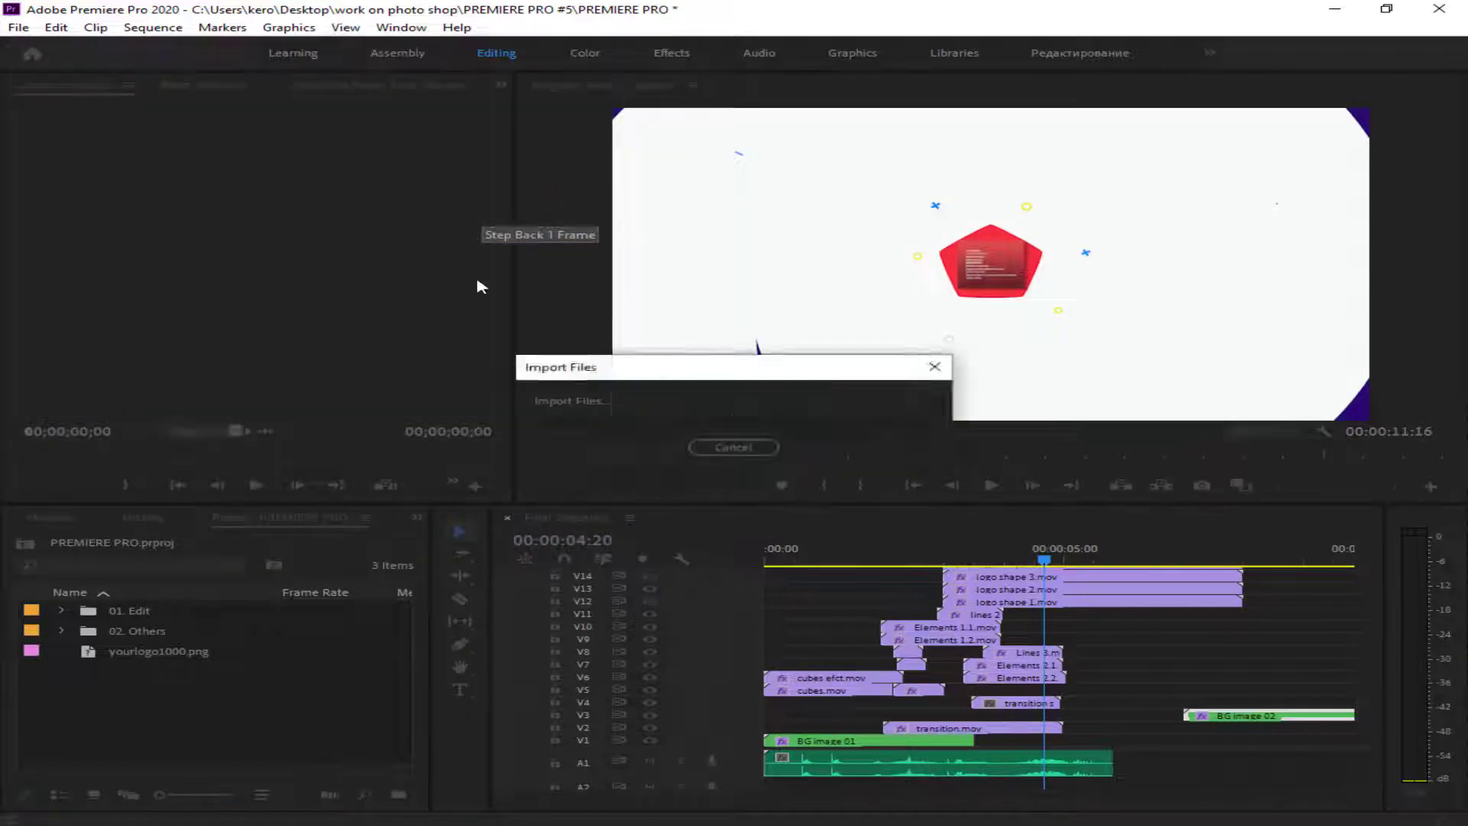
drag(183, 650, 978, 715)
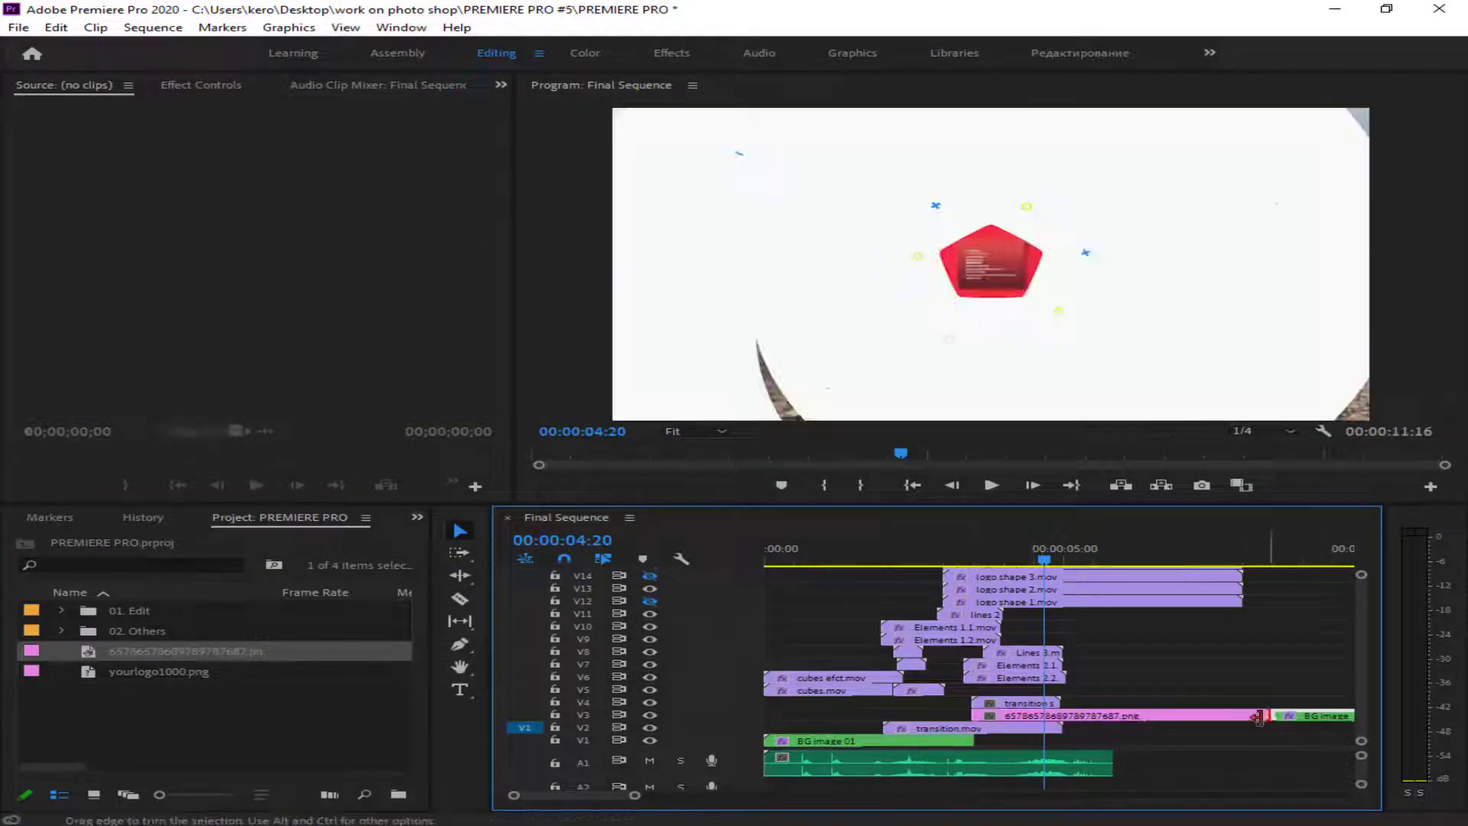
- Trim the photo on V3 to end with the logo shape clips and play the sequence from the start
key(space)
key(space)
drag(1136, 564, 753, 569)
key(space)
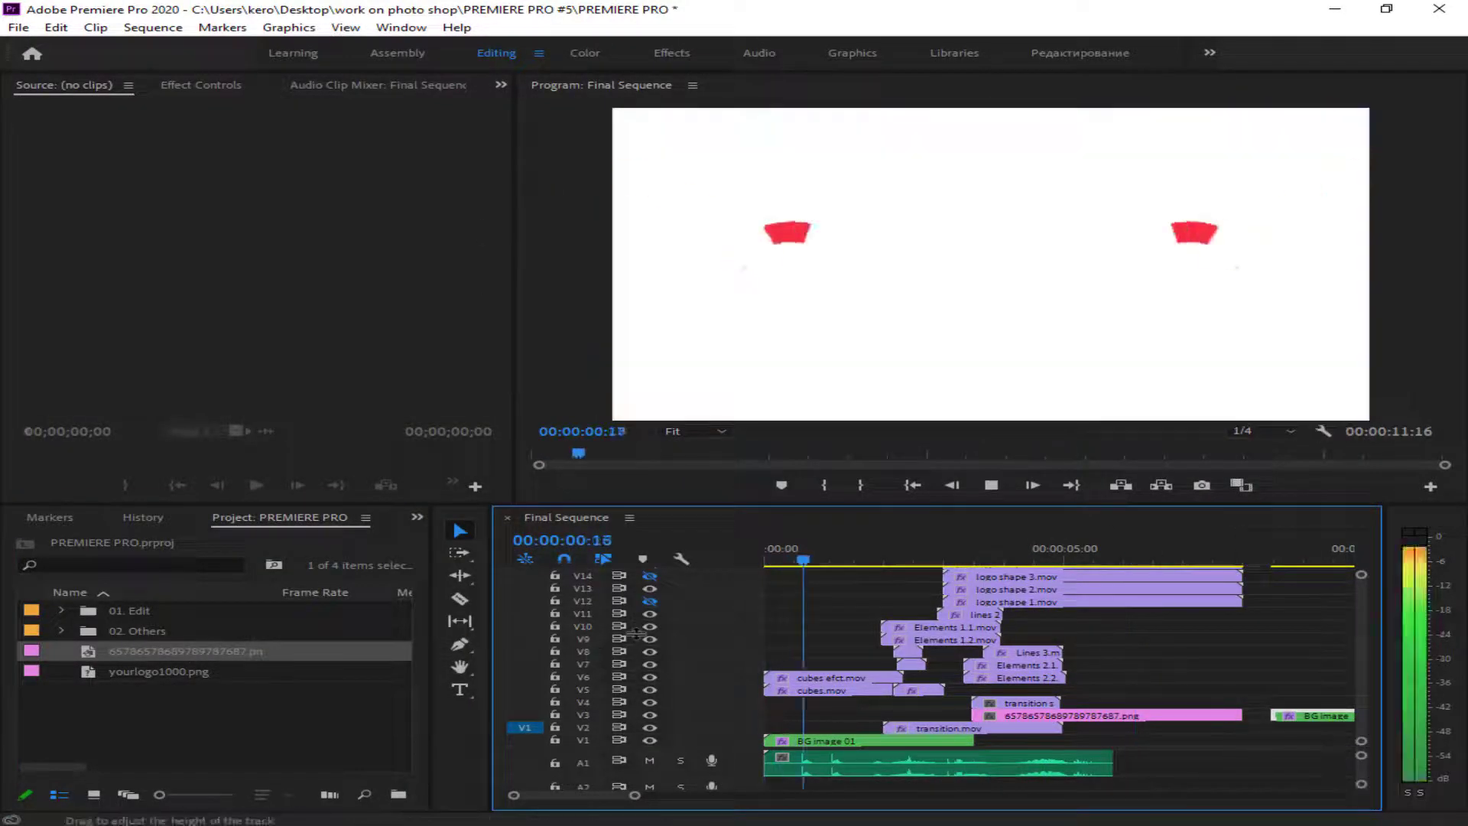
key(space)
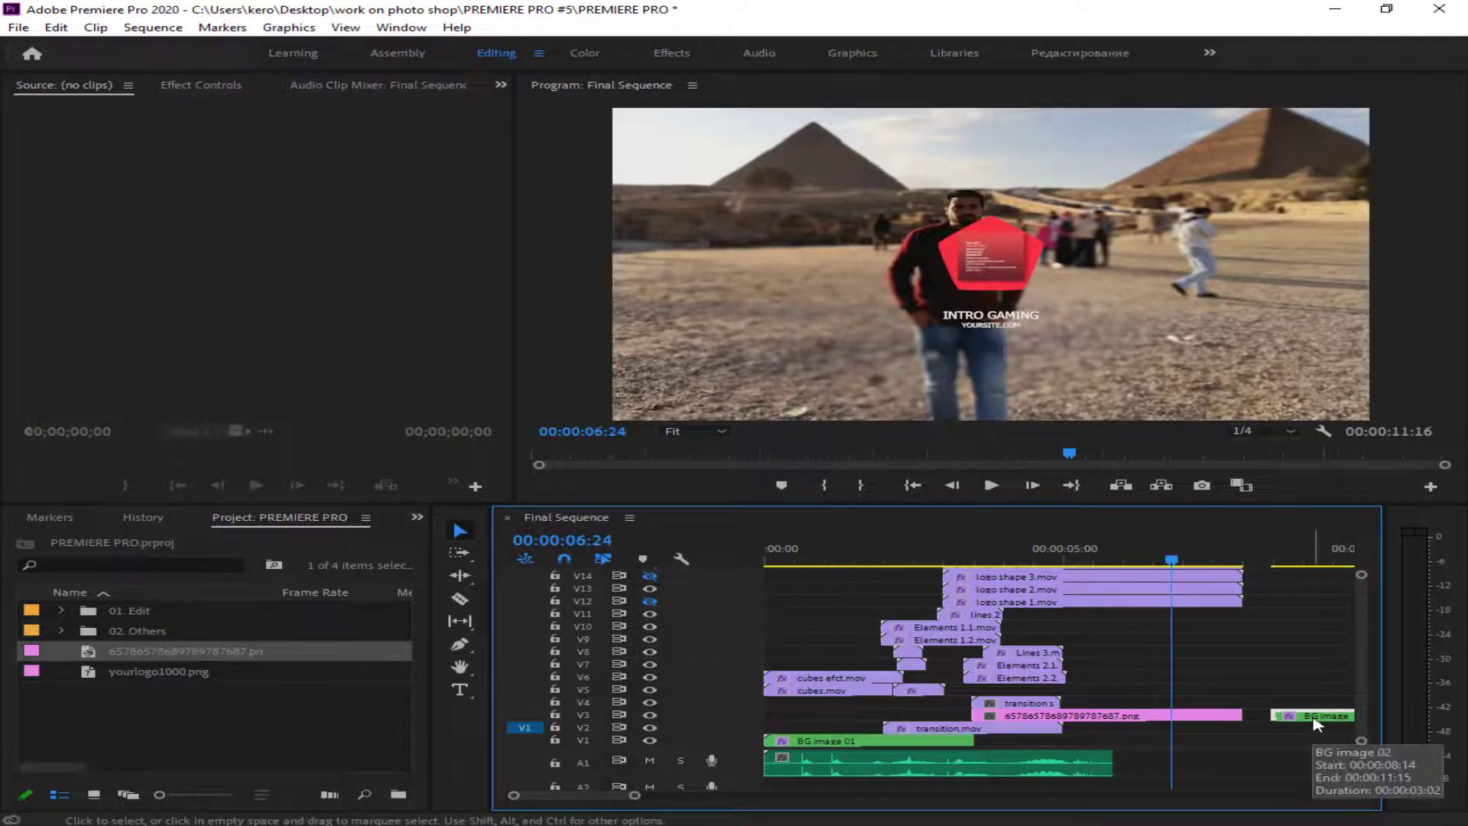
- Delete the displaced BG image 02 clip and replay the intro with the photo background
drag(1178, 553, 251, 651)
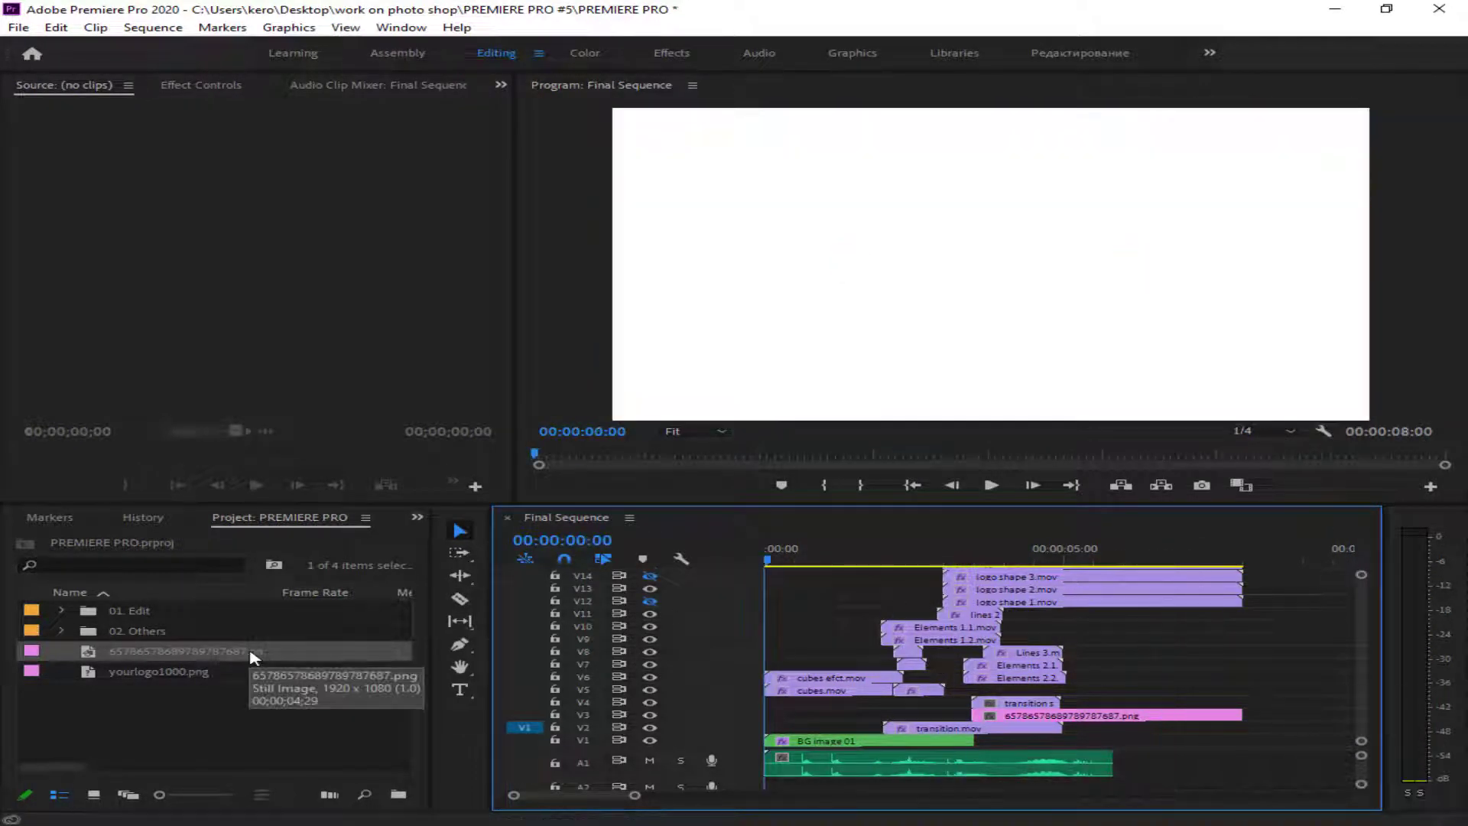
key(space)
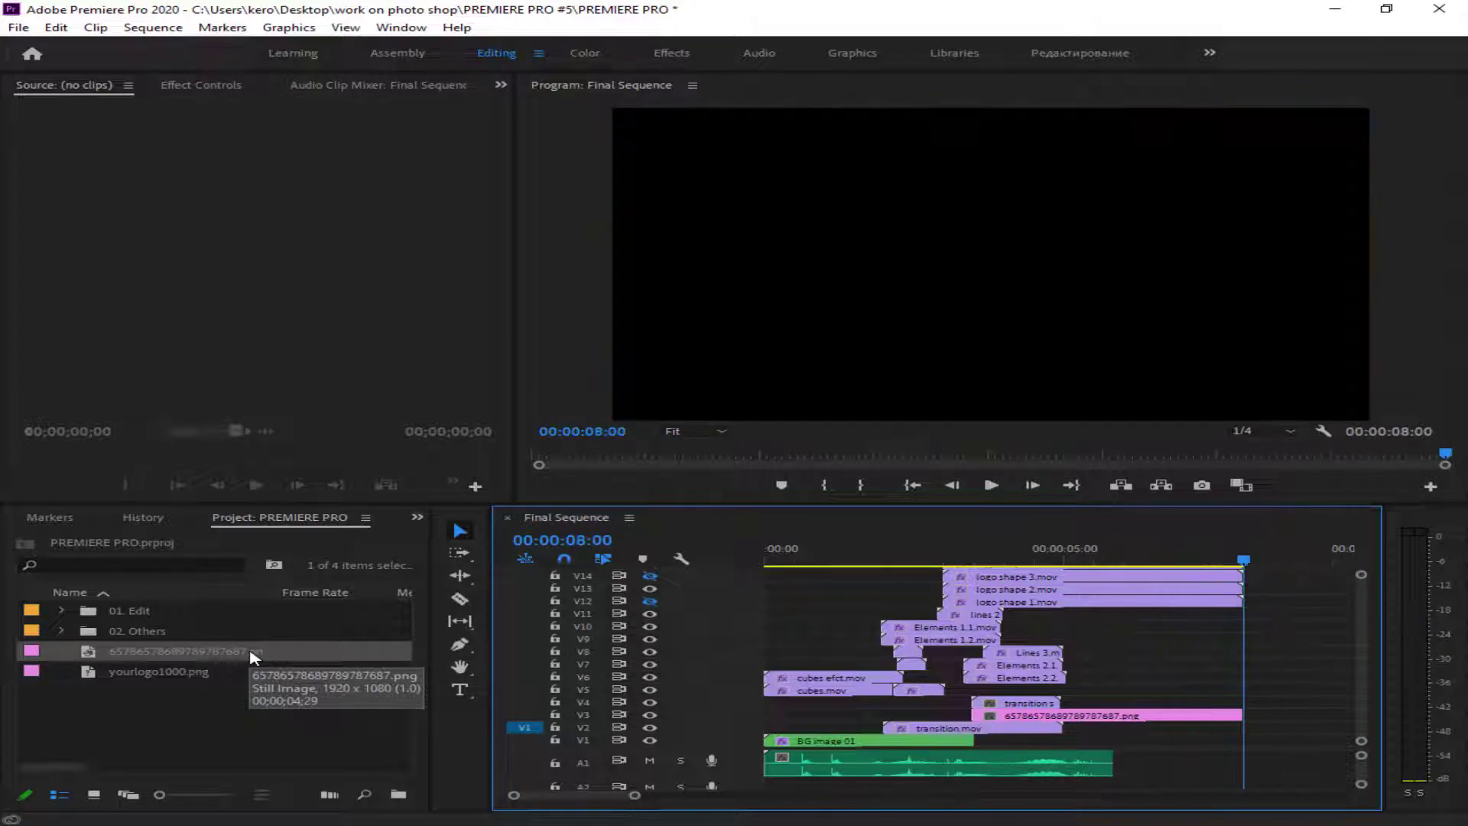
key(space)
key(space)
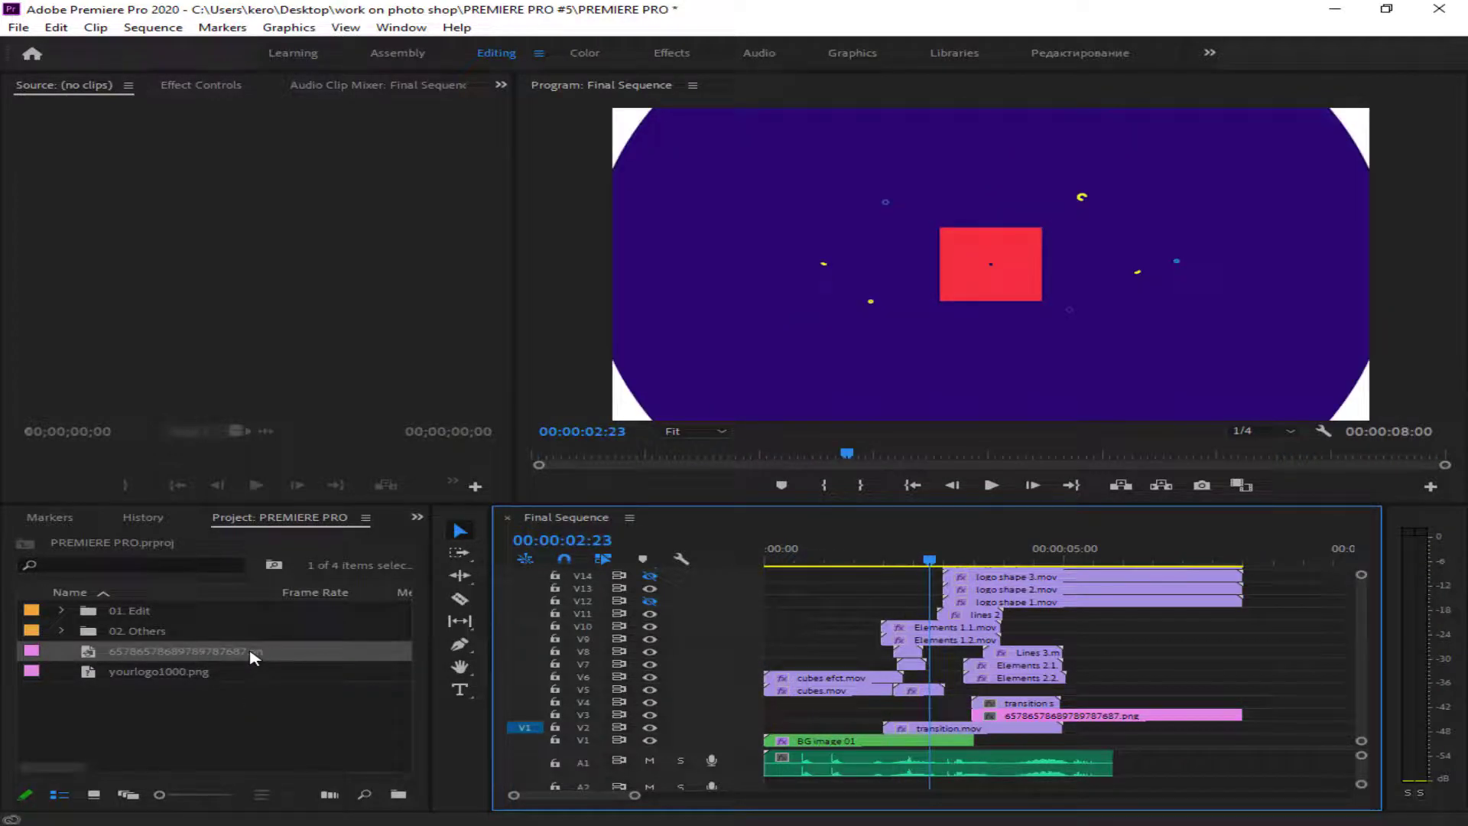
key(space)
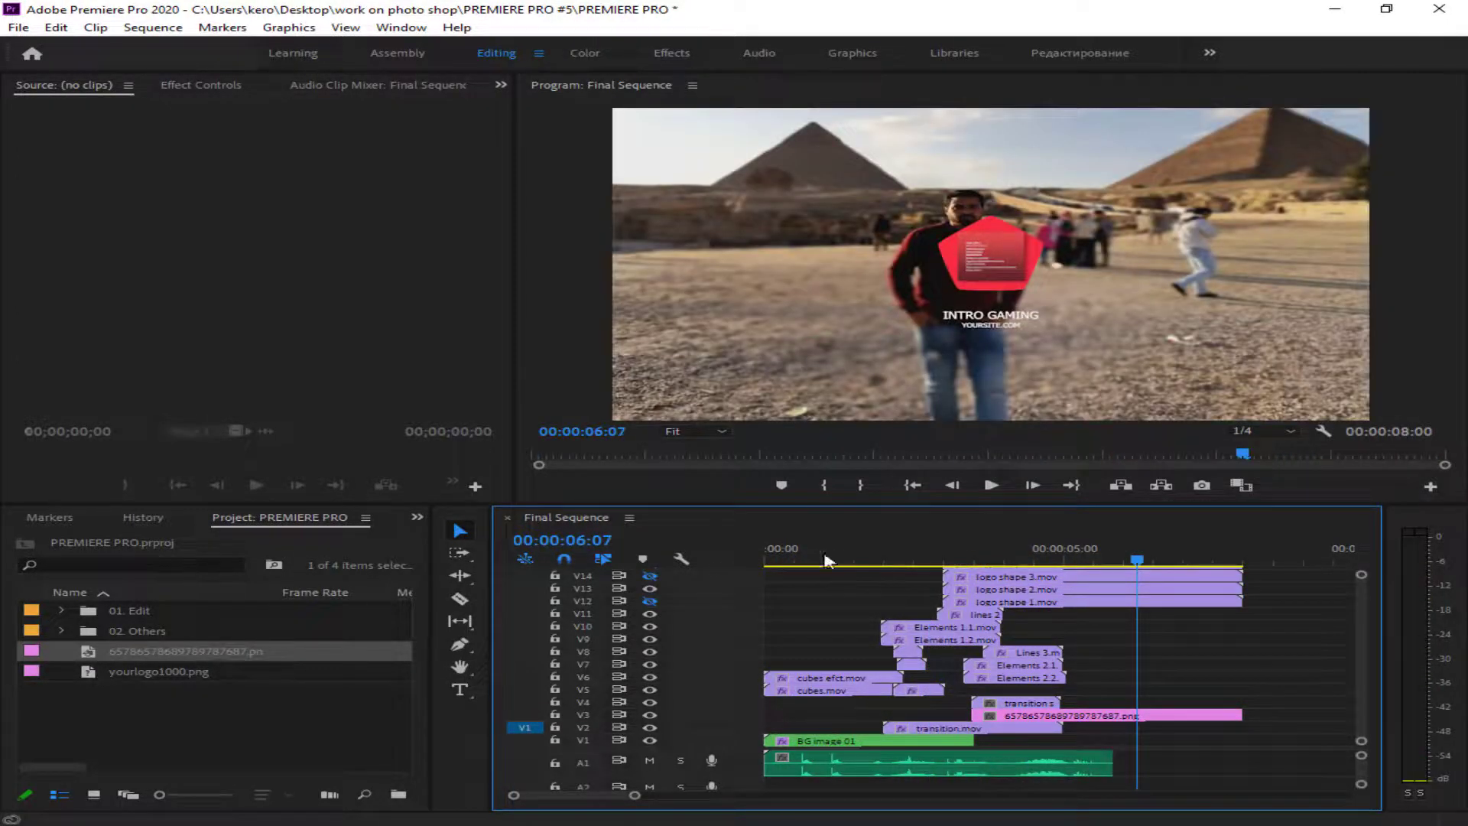
- Undo the photo replacement, re-import 65786578689789787687.png from folder 4455, and place it over BG image 02 on V3
key(ctrl+z)
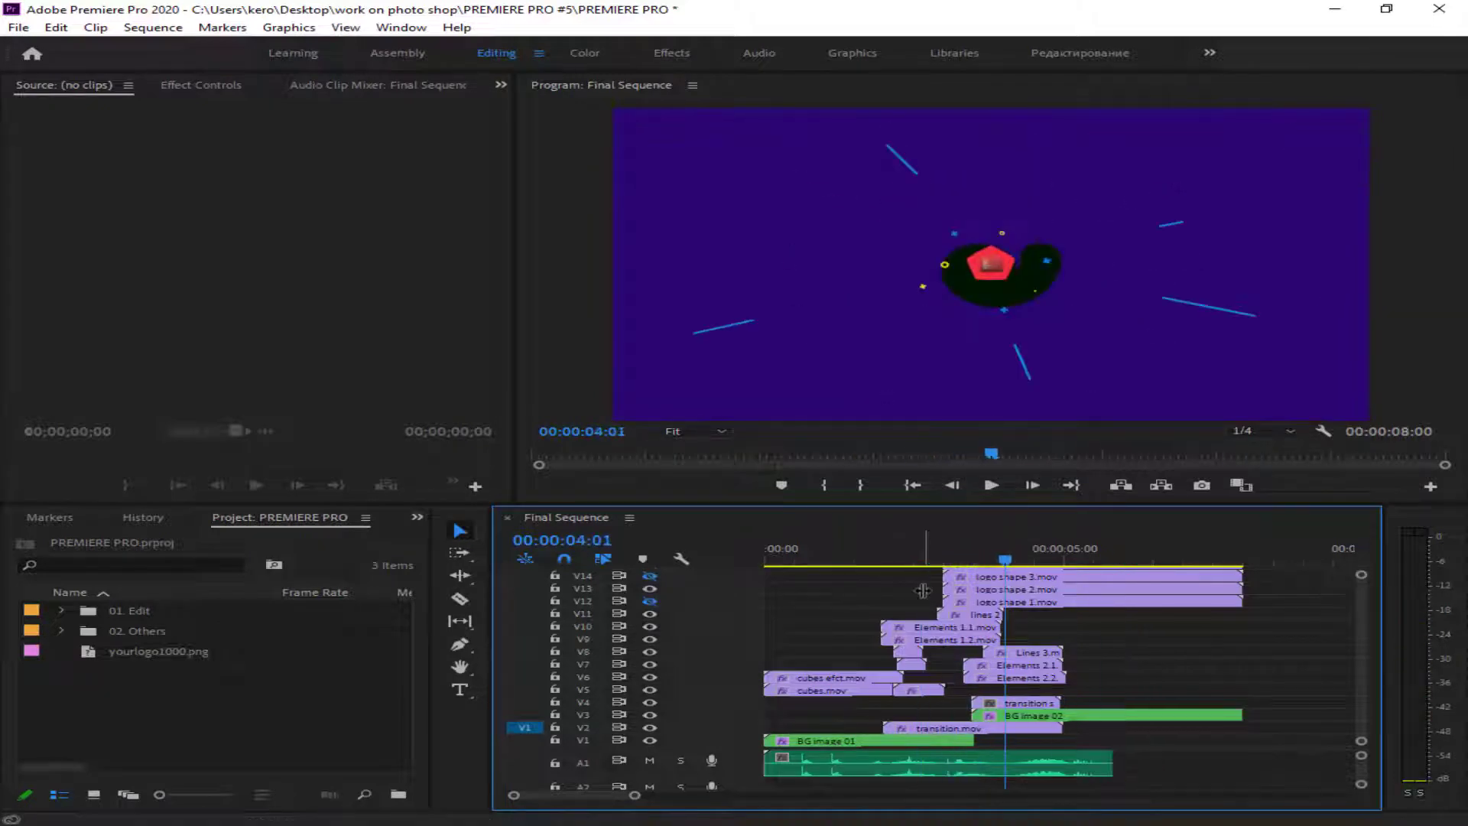
click(1117, 717)
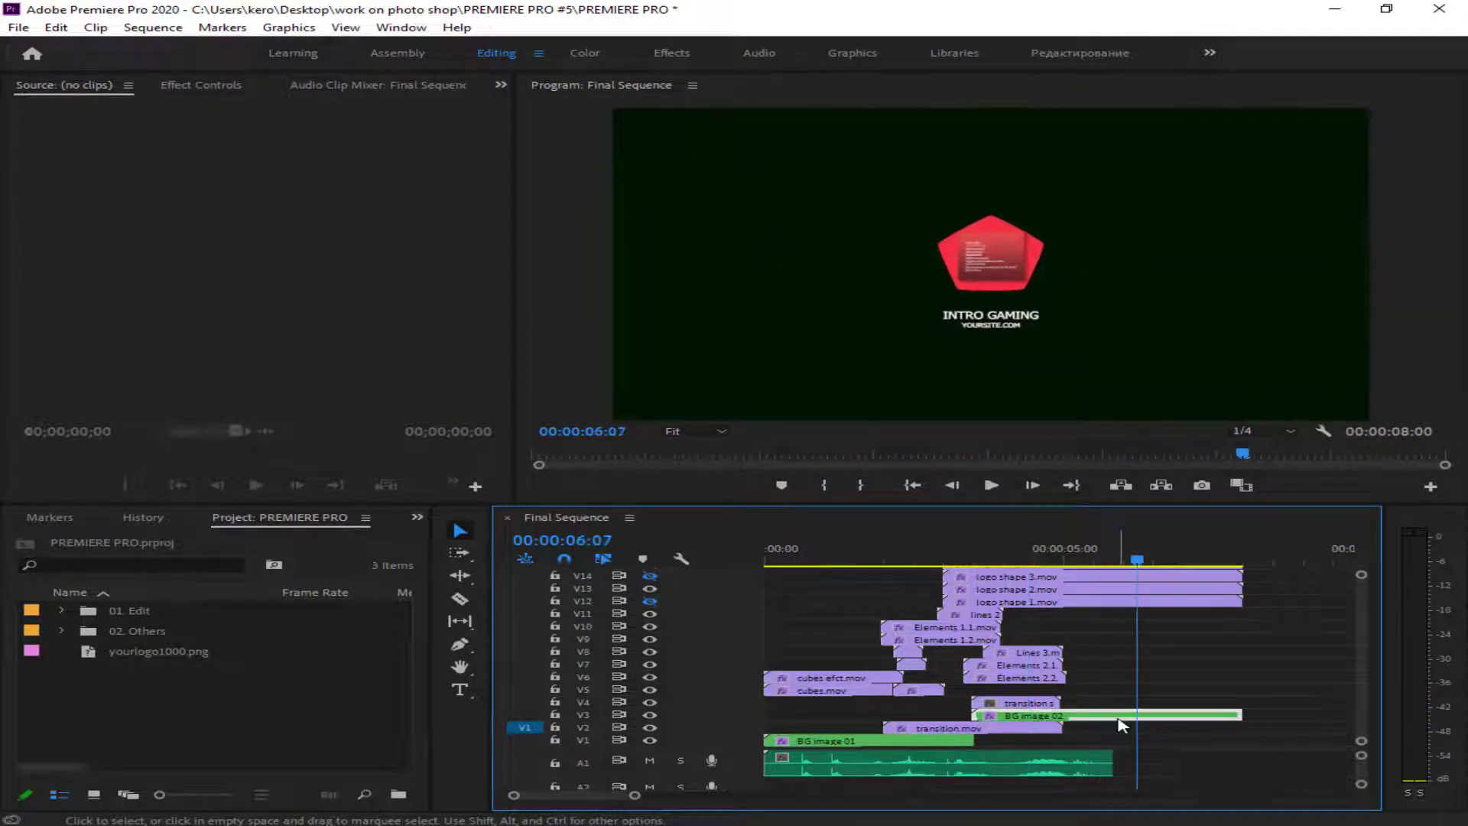
double_click(191, 723)
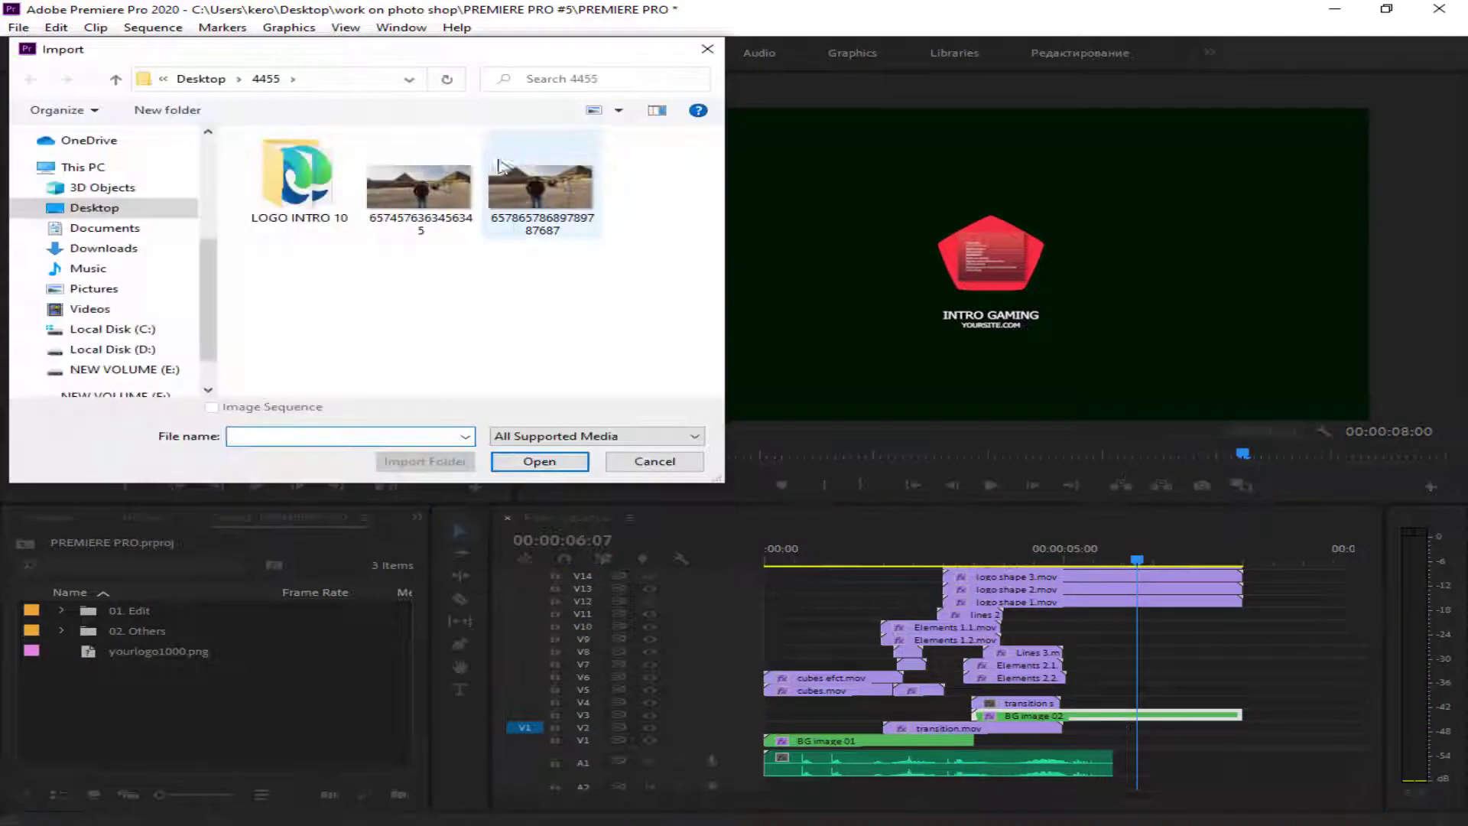
double_click(506, 176)
drag(144, 652, 980, 721)
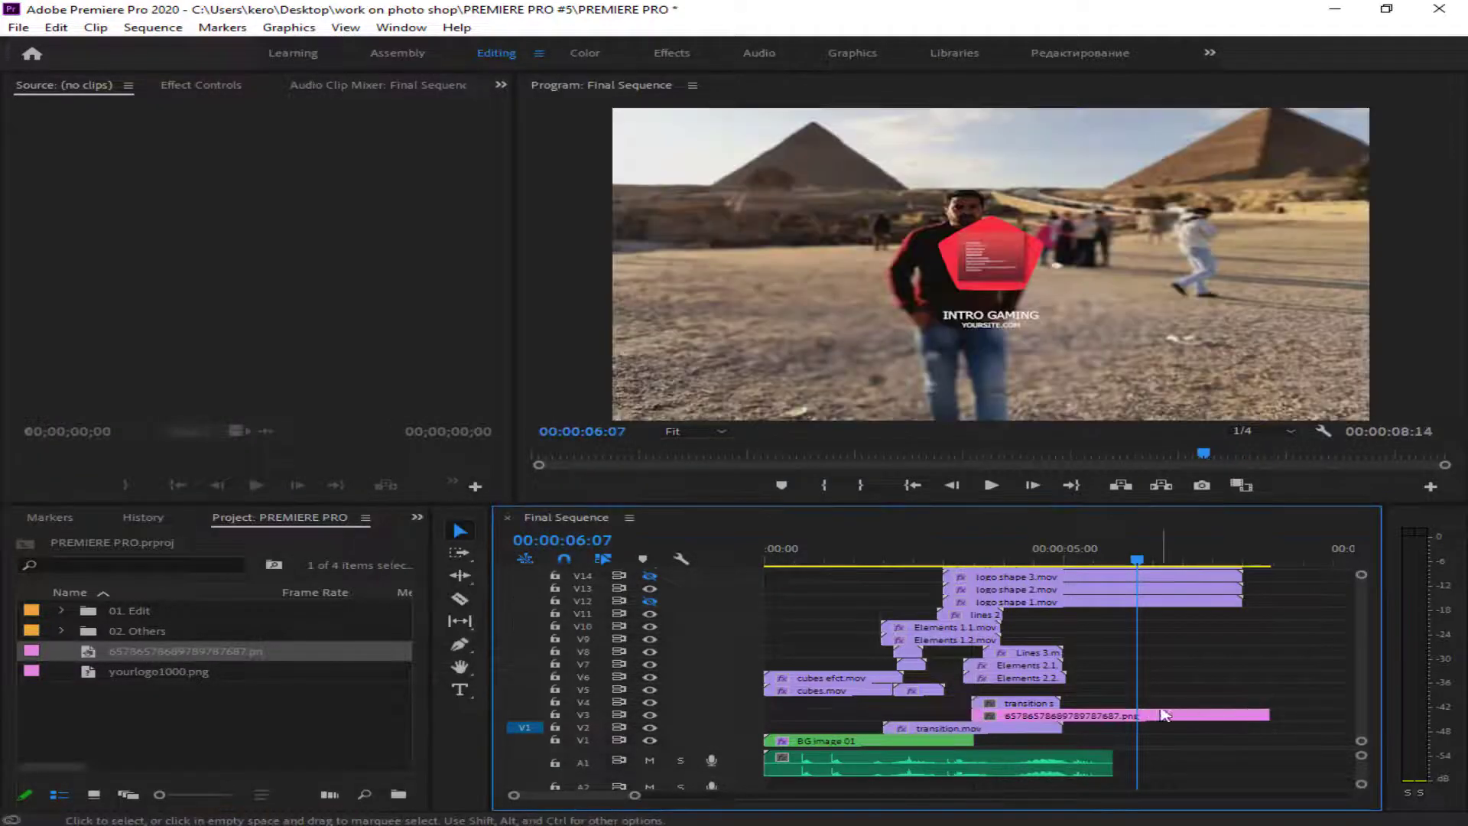
- Play the transition, toggle V4's visibility to check its effect, and open transition spiral.mov in the source monitor
key(space)
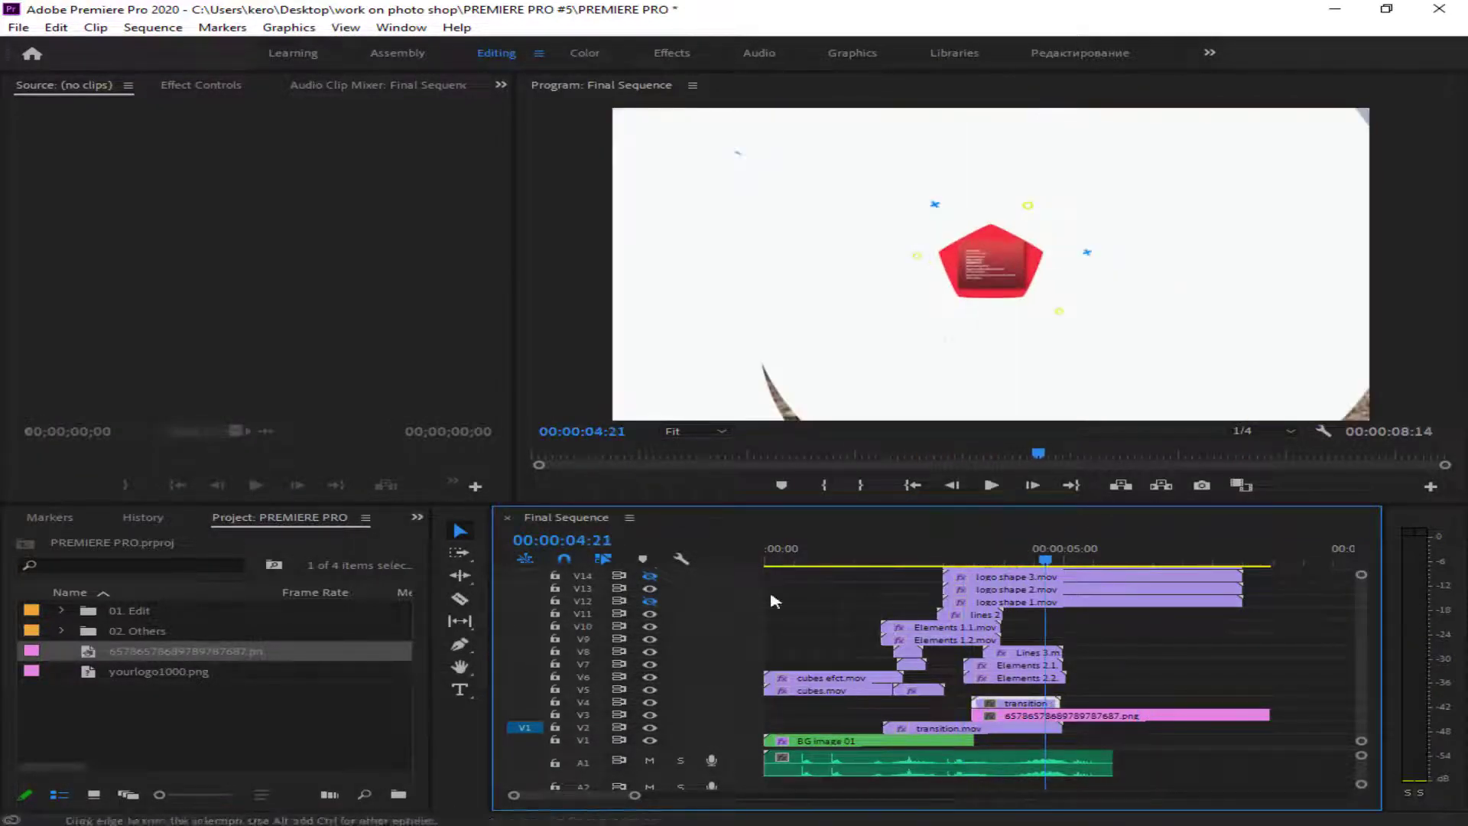
click(651, 701)
click(651, 702)
click(650, 702)
click(651, 701)
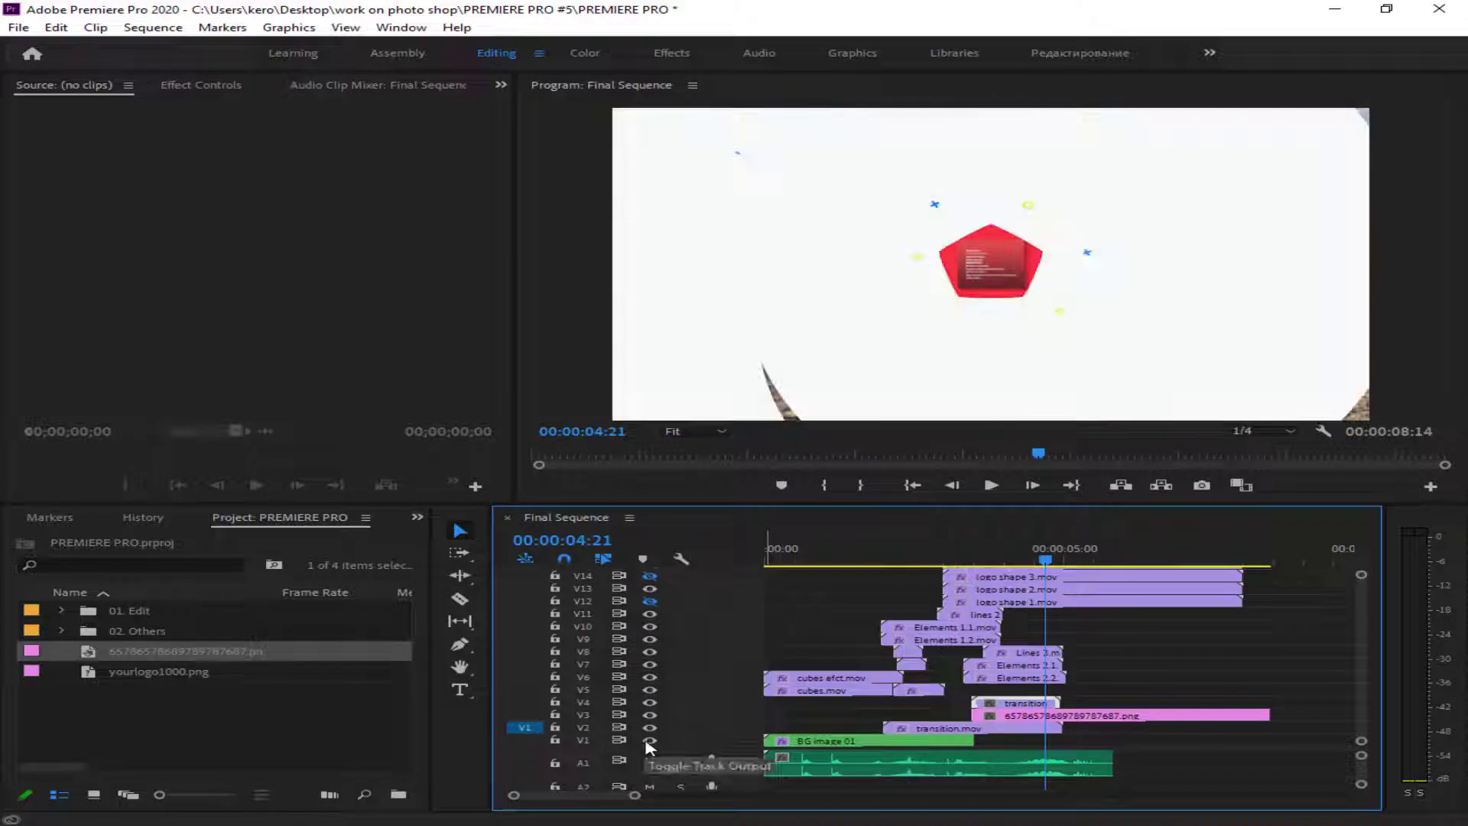
double_click(995, 705)
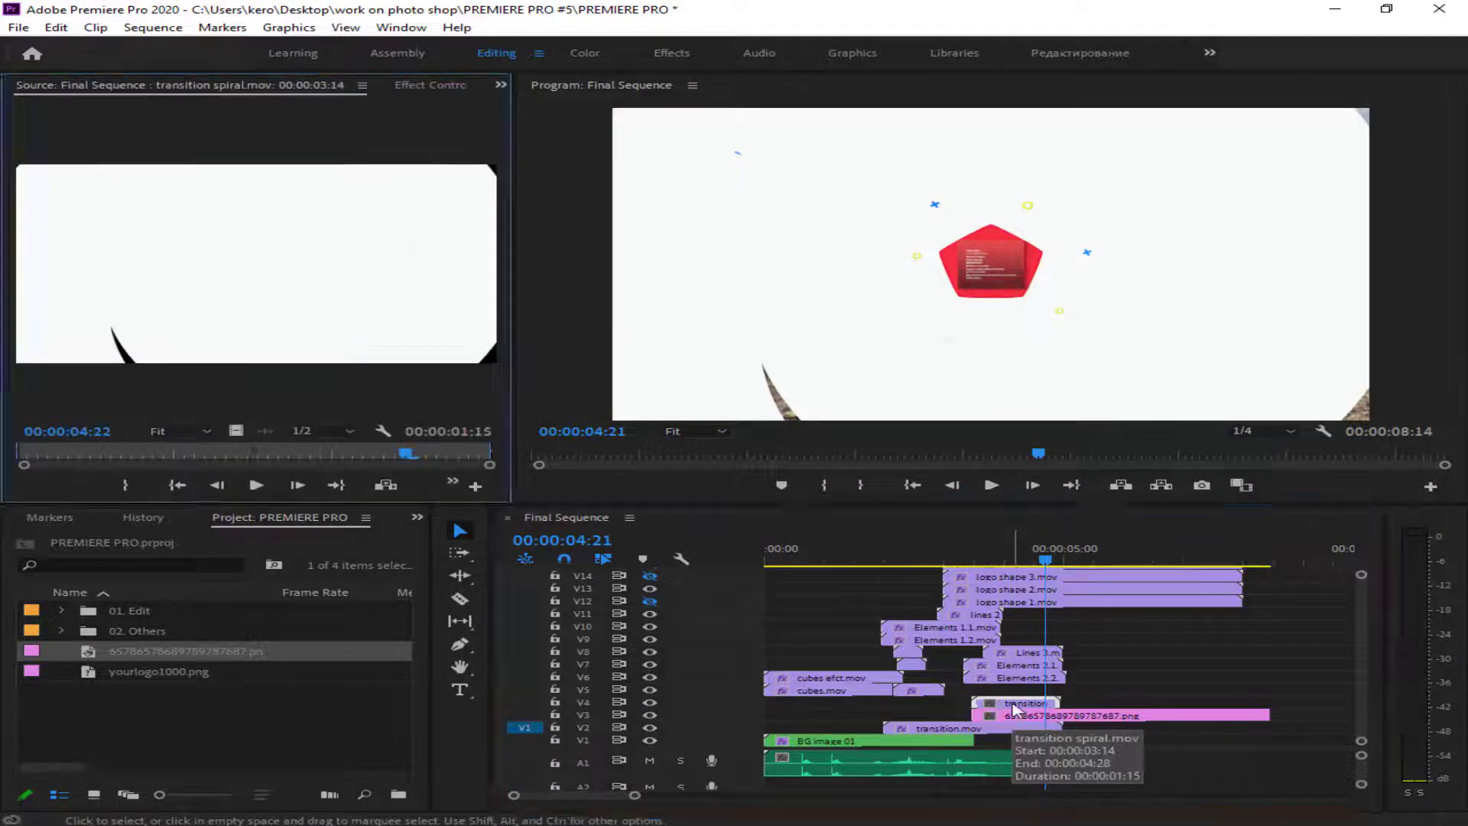
- Try making a subsequence from the transition spiral.mov clip, and remove that subsequence from the project
right_click(1016, 708)
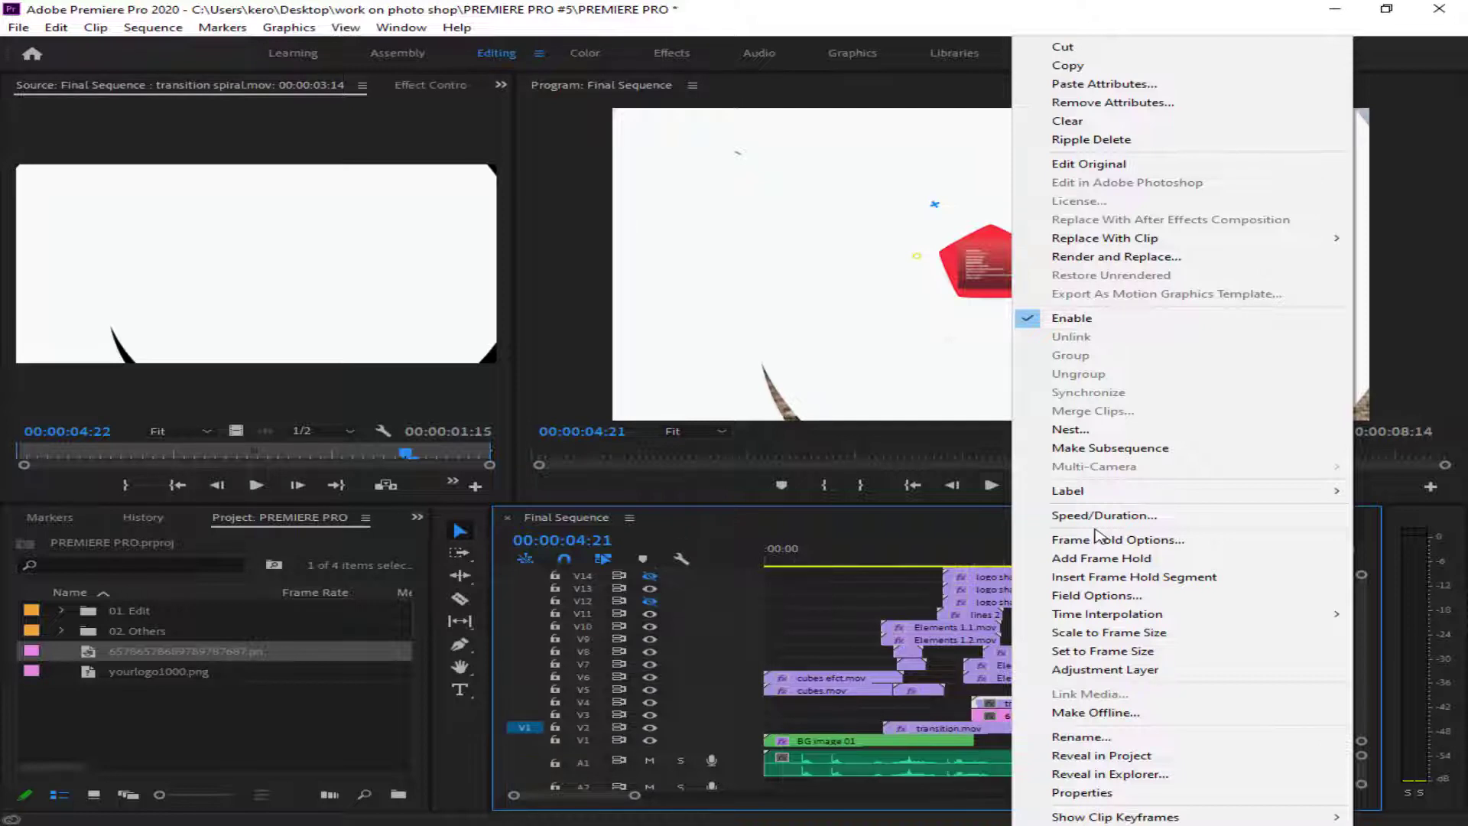
click(1062, 450)
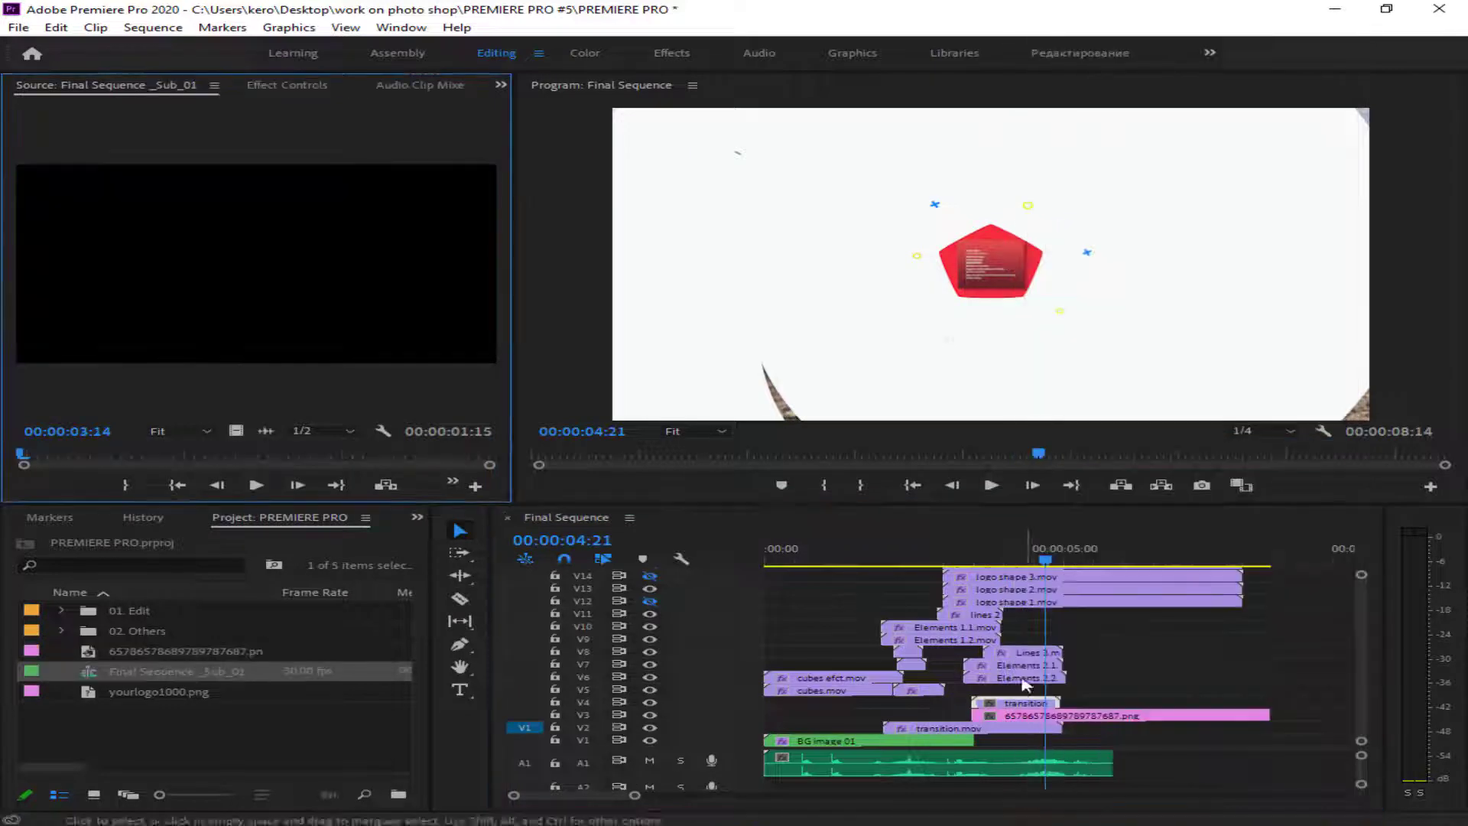
key(Delete)
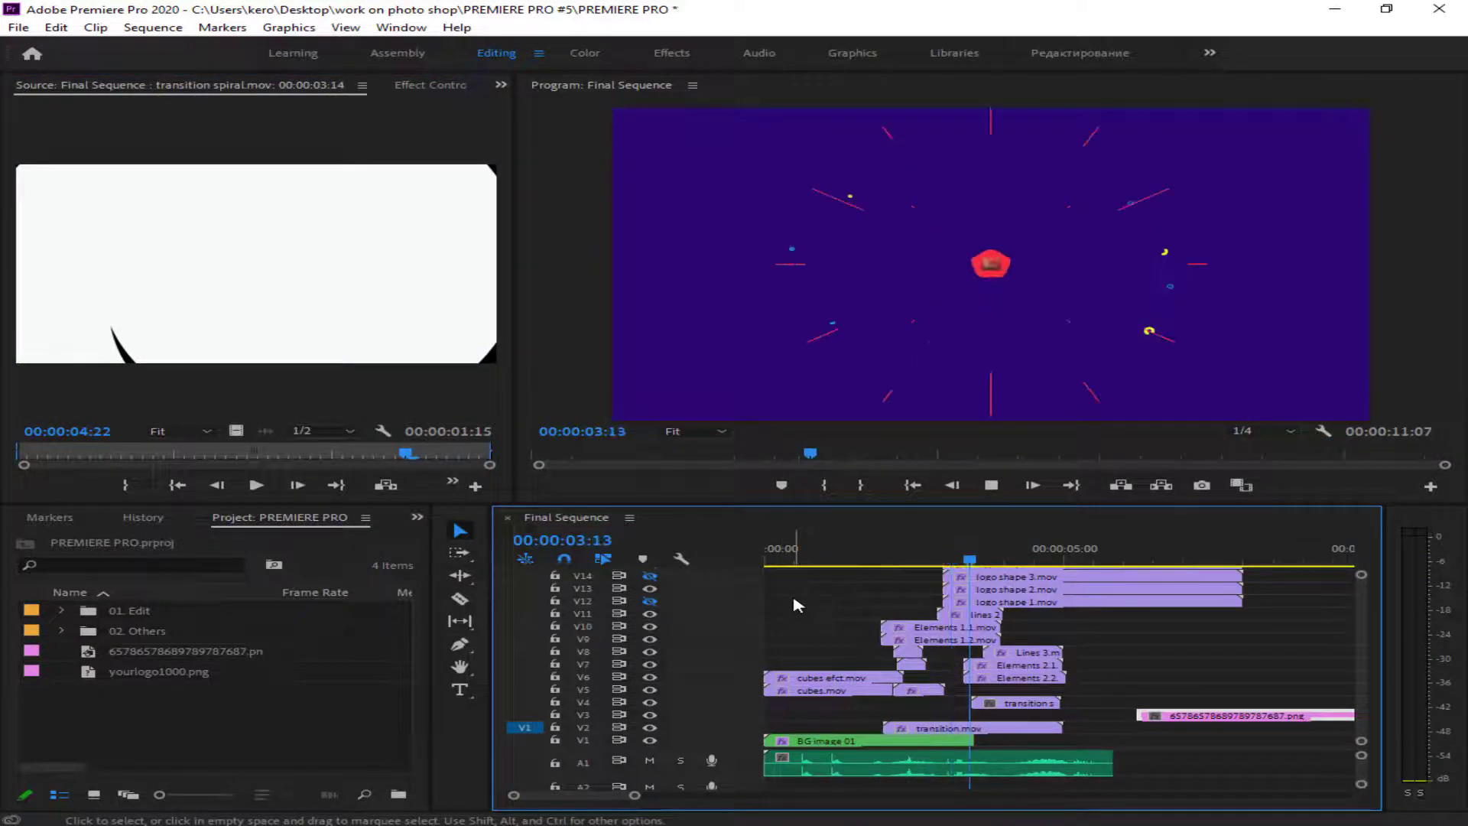
- Stop playback and undo the photo's move and placement on V3 to bring back BG image 02
key(space)
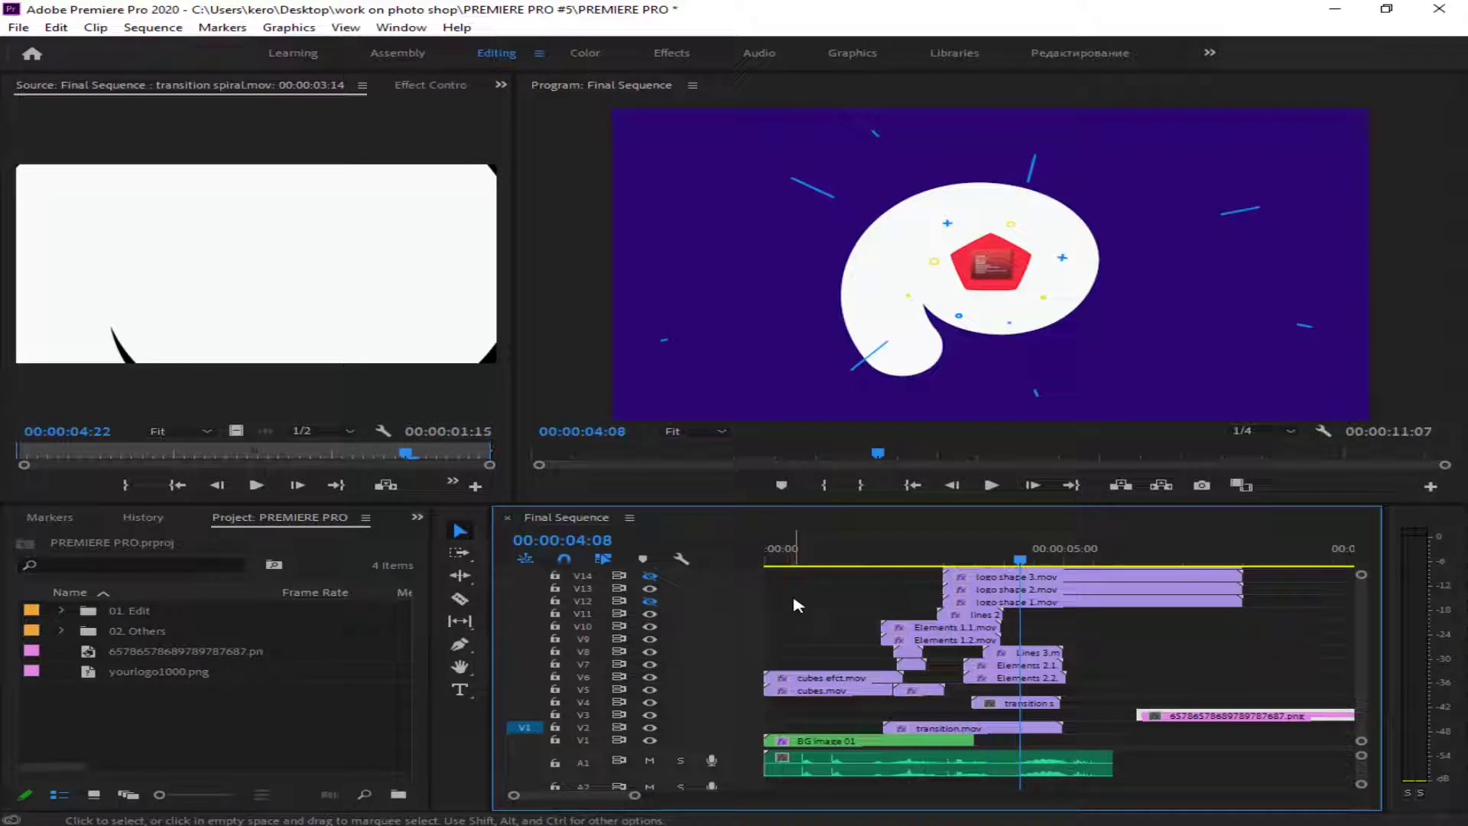
key(ctrl+z)
key(ctrl+z)
key(ctrl+z)
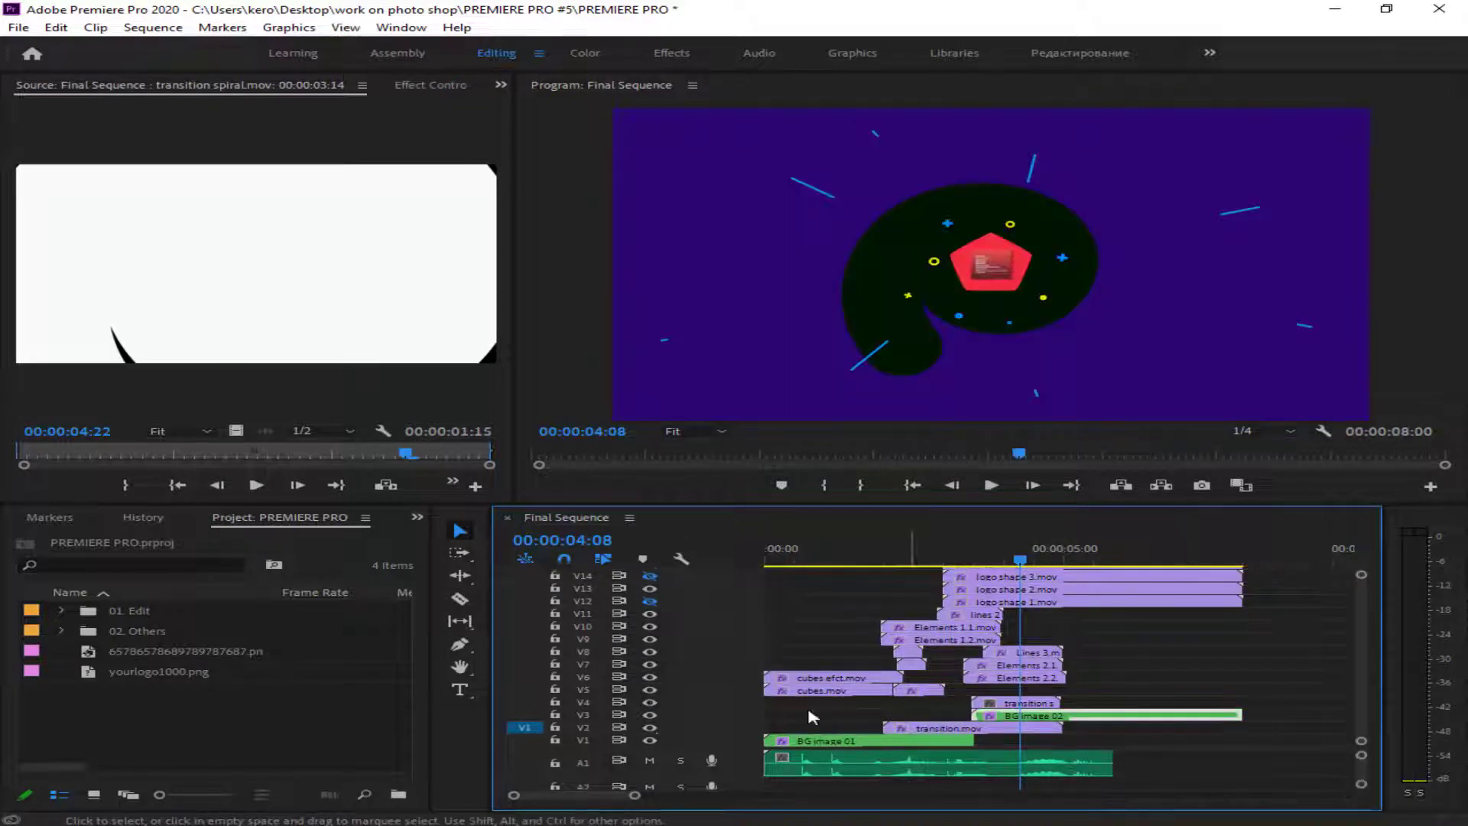
- Open the nested BG image 02 sequence, import the photo again, and place it on V2 above BG.jpg from the start
double_click(1155, 716)
drag(930, 588, 941, 593)
double_click(357, 724)
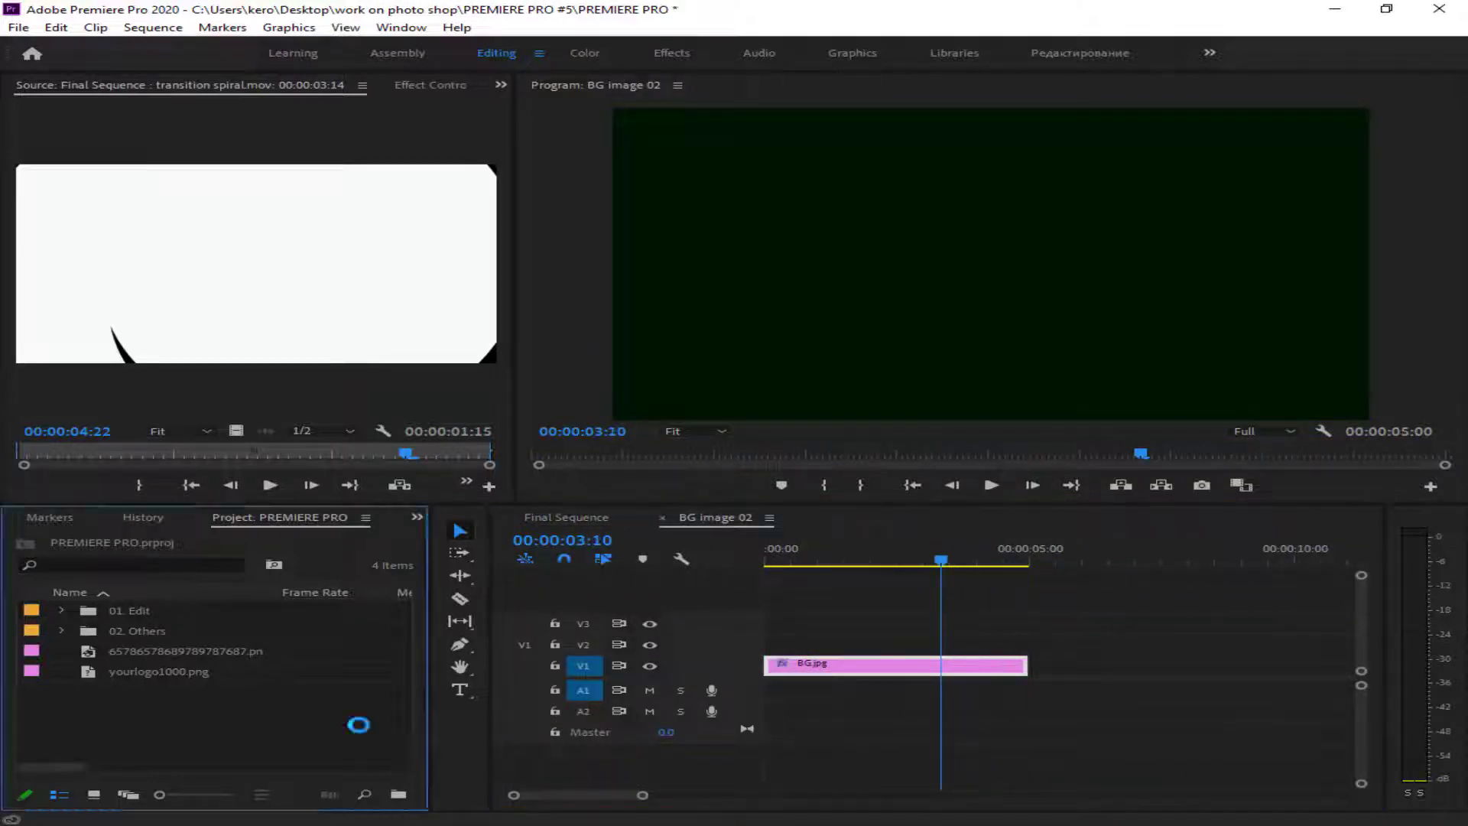
double_click(405, 321)
drag(148, 679, 776, 644)
key(Home)
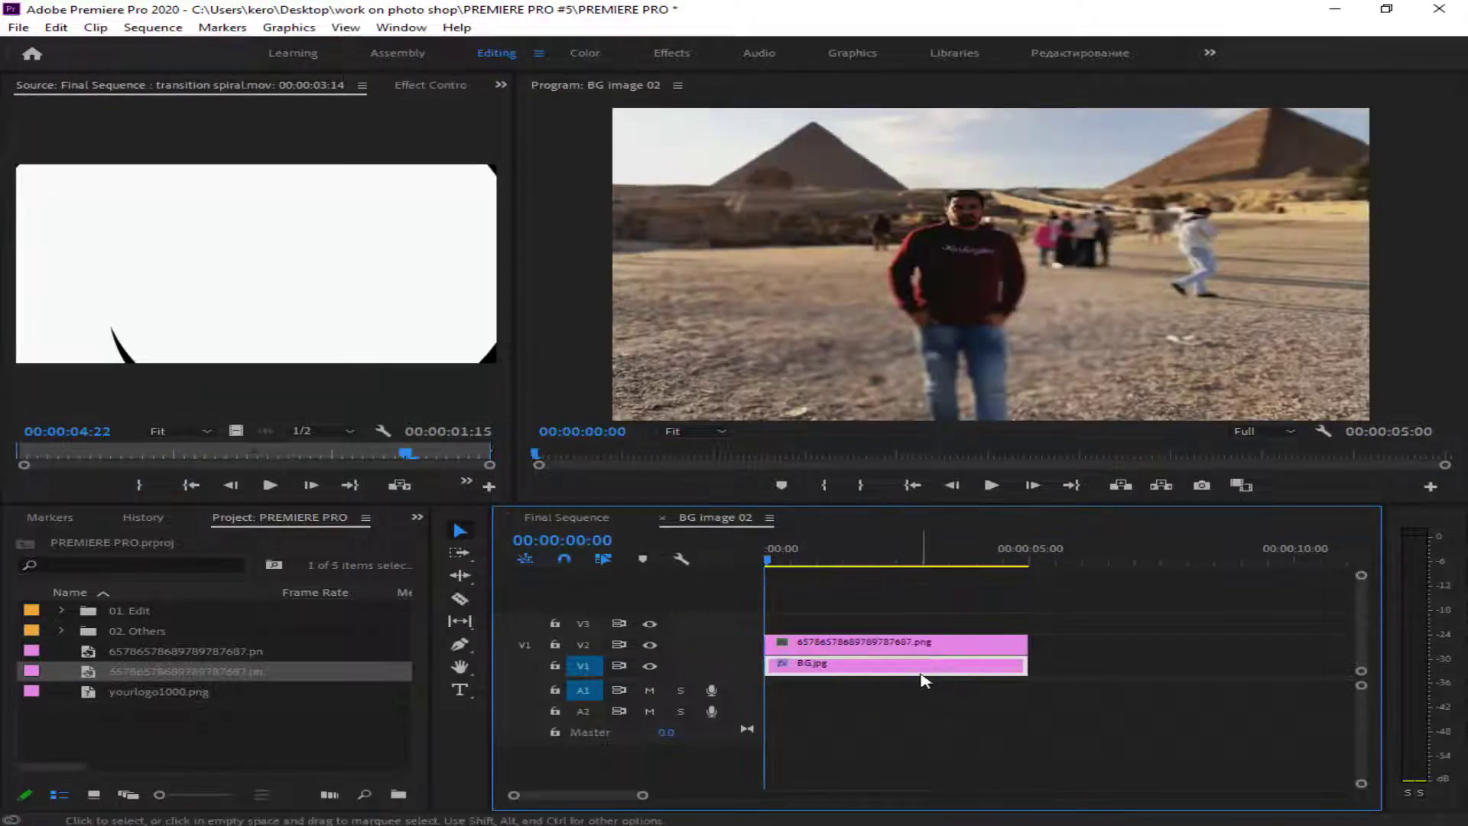
- Copy BG.jpg and try pasting all of its attributes onto the photo clip on V2
right_click(919, 669)
click(940, 65)
right_click(878, 645)
click(975, 85)
key(Return)
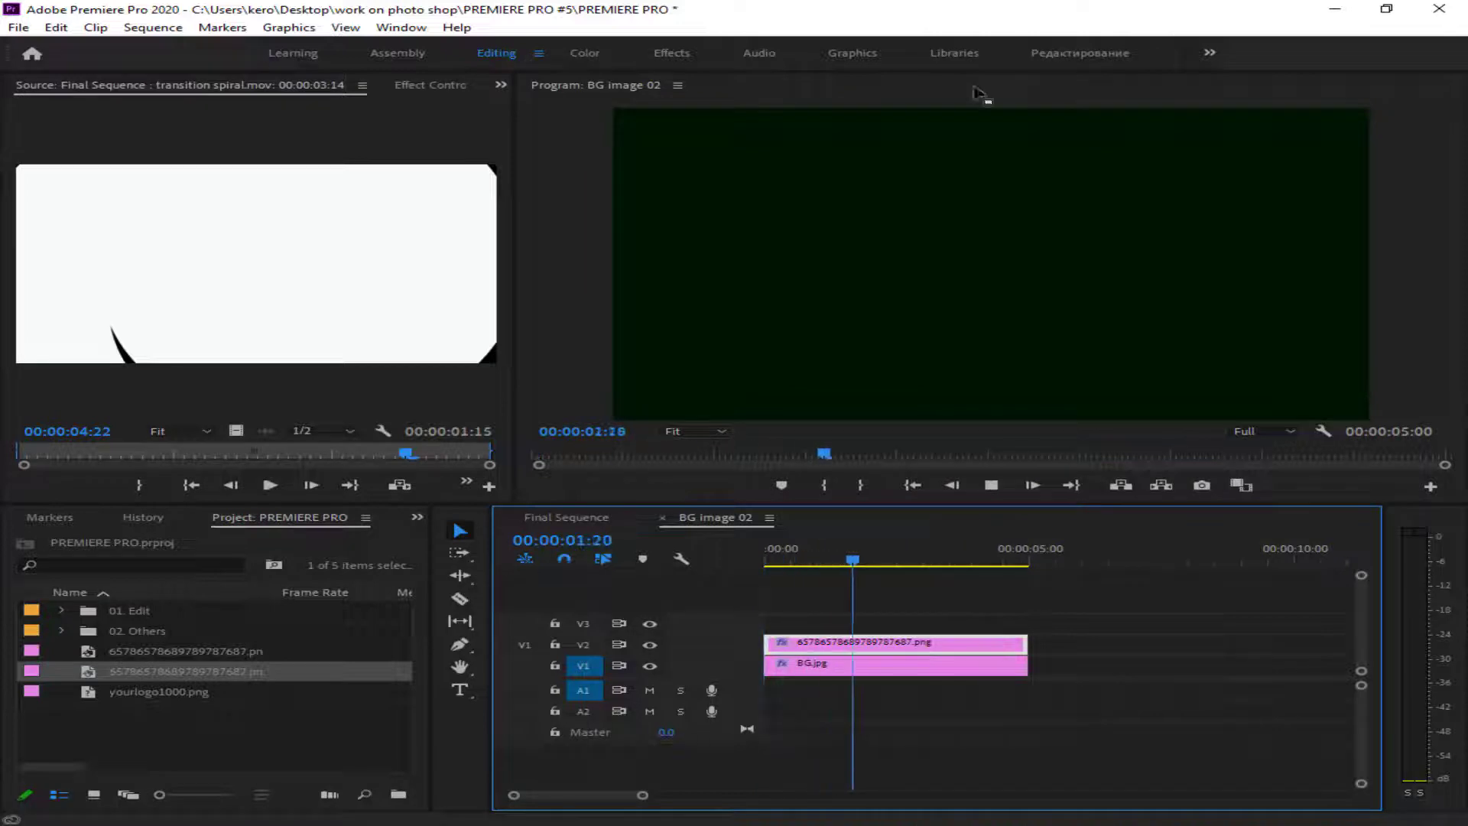
- Retry pasting BG.jpg's attributes onto the V2 photo, first with Motion, Opacity, Time Remapping and Tint, and once more with Opacity changed
right_click(882, 645)
click(983, 82)
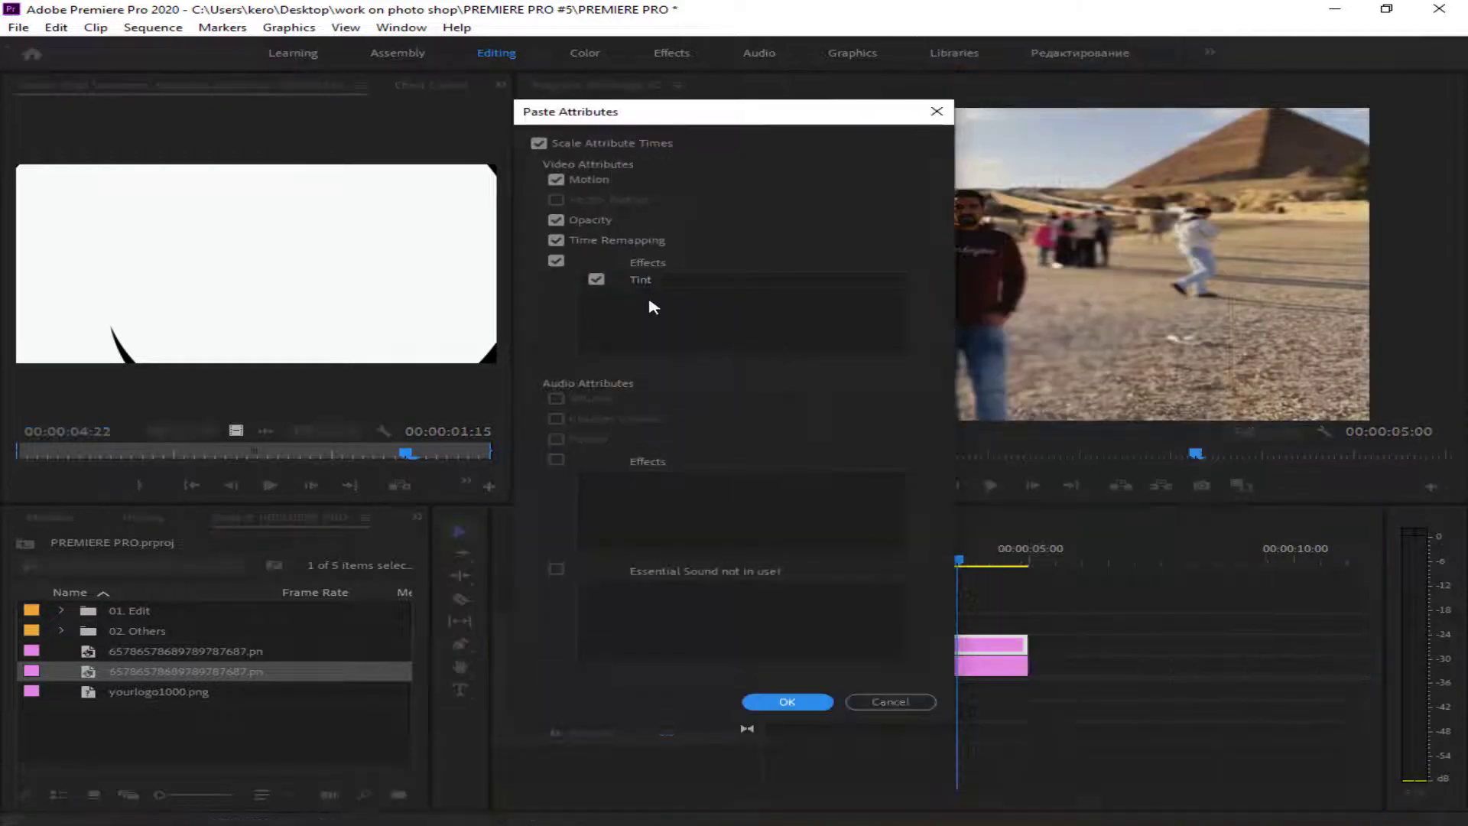
click(780, 703)
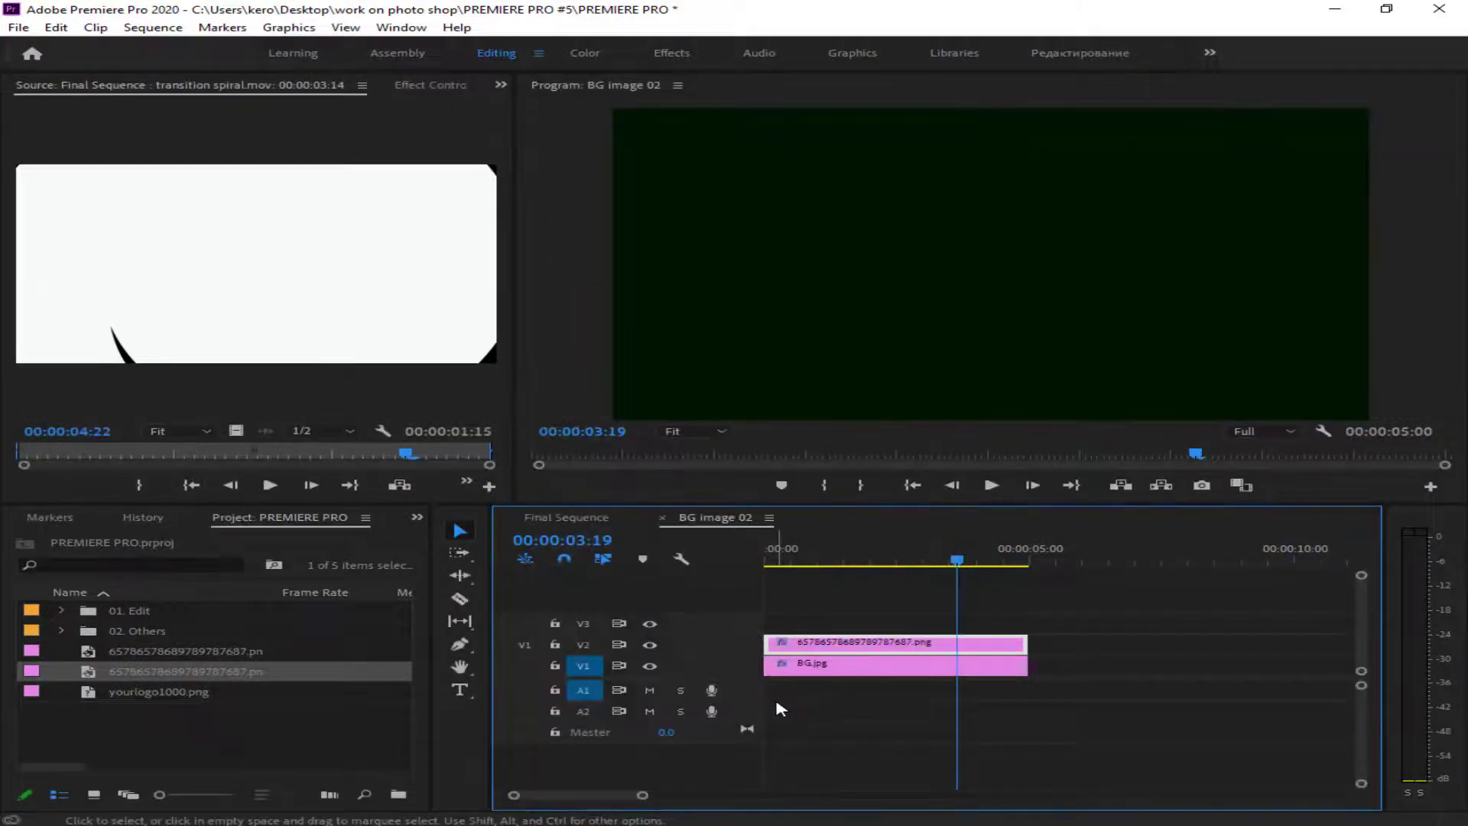
right_click(948, 644)
click(987, 84)
click(604, 221)
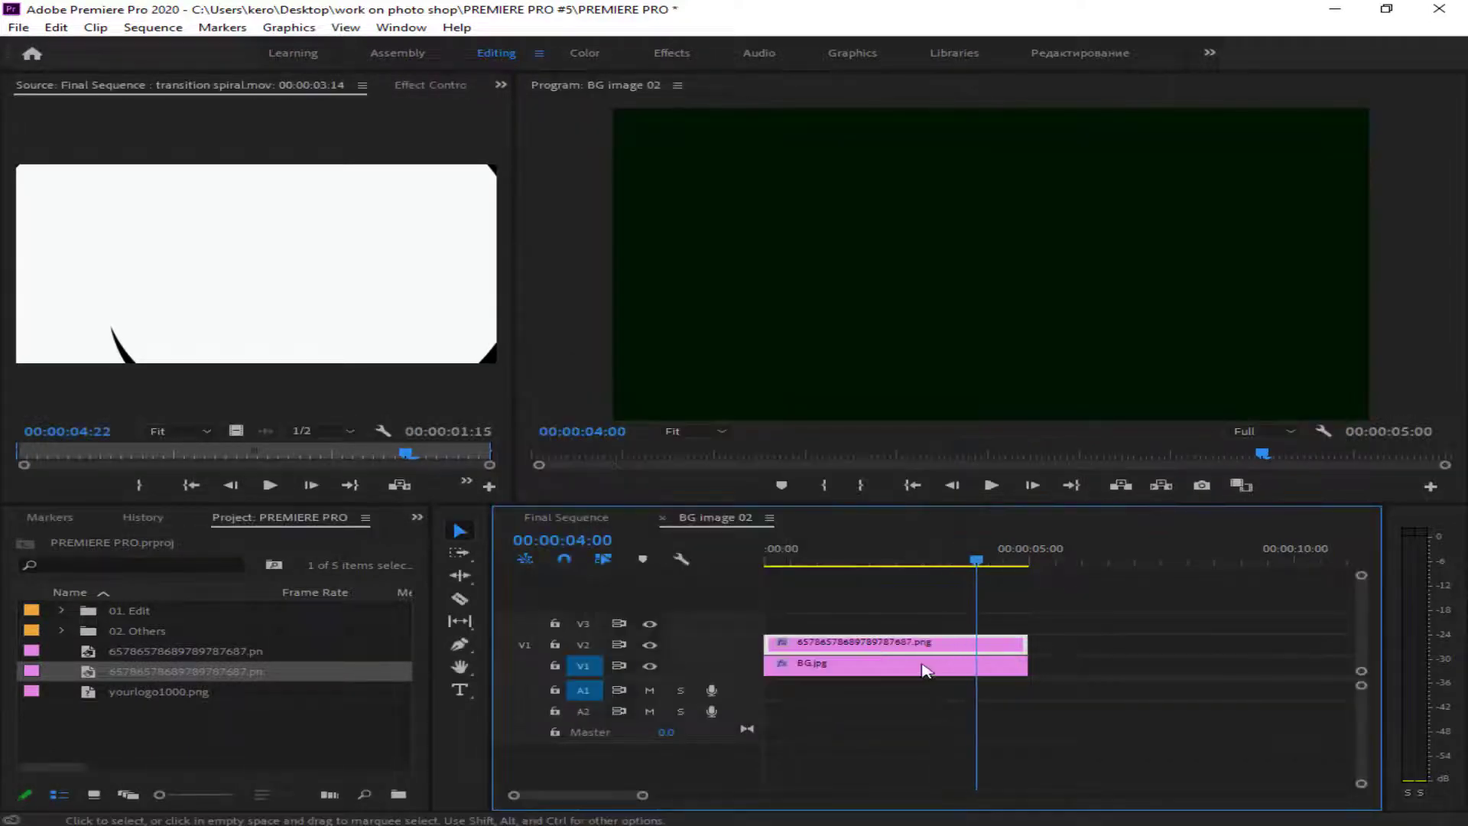
- Return to Final Sequence, put the photo clip on V3 in place of BG image 02, and play it
drag(922, 665, 1147, 717)
key(space)
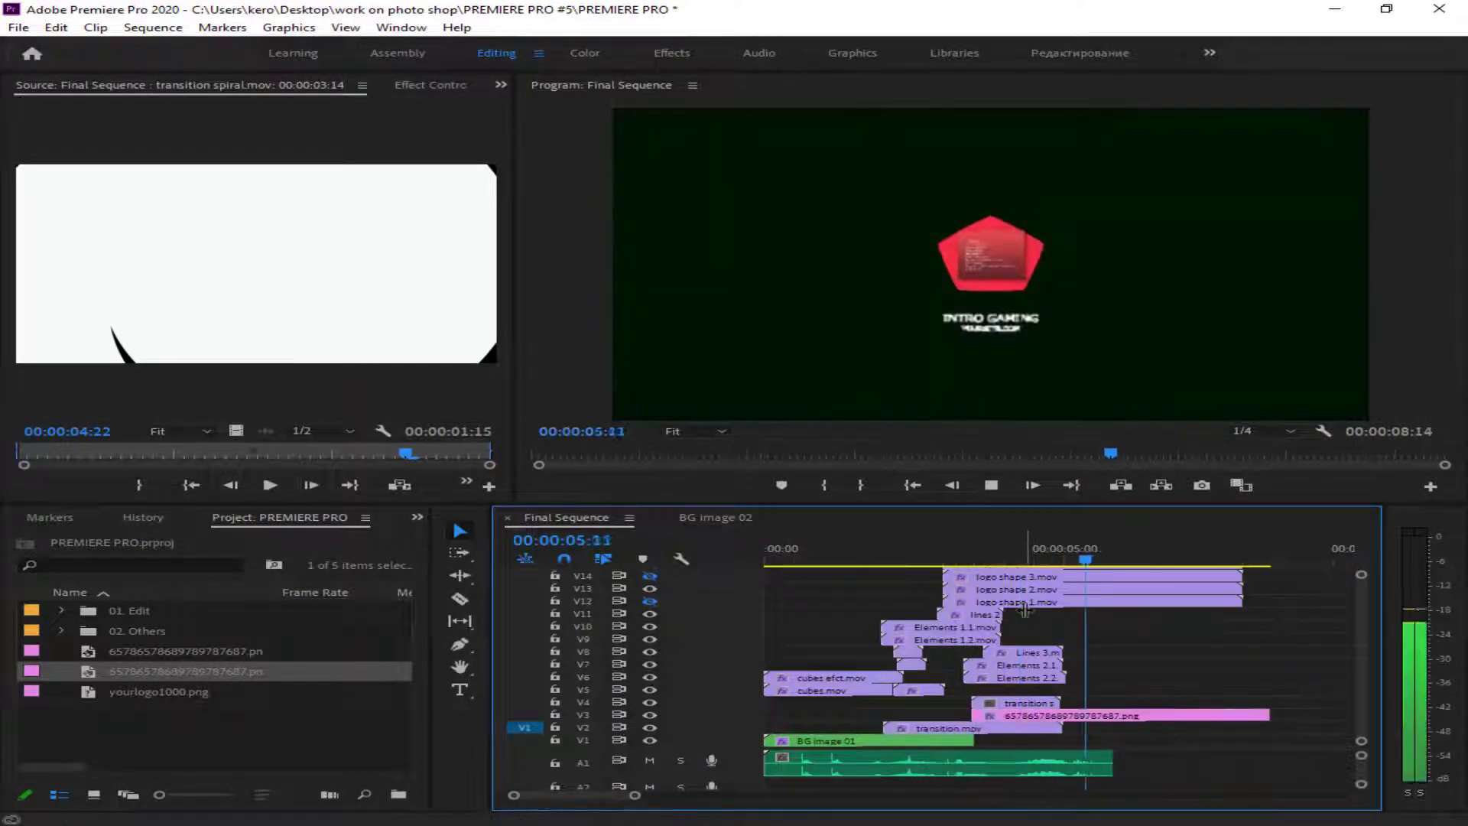
key(space)
- In the BG image 02 sequence, copy BG.jpg and paste only its Tint effect onto the photo clip on V2
click(716, 517)
right_click(881, 667)
click(986, 68)
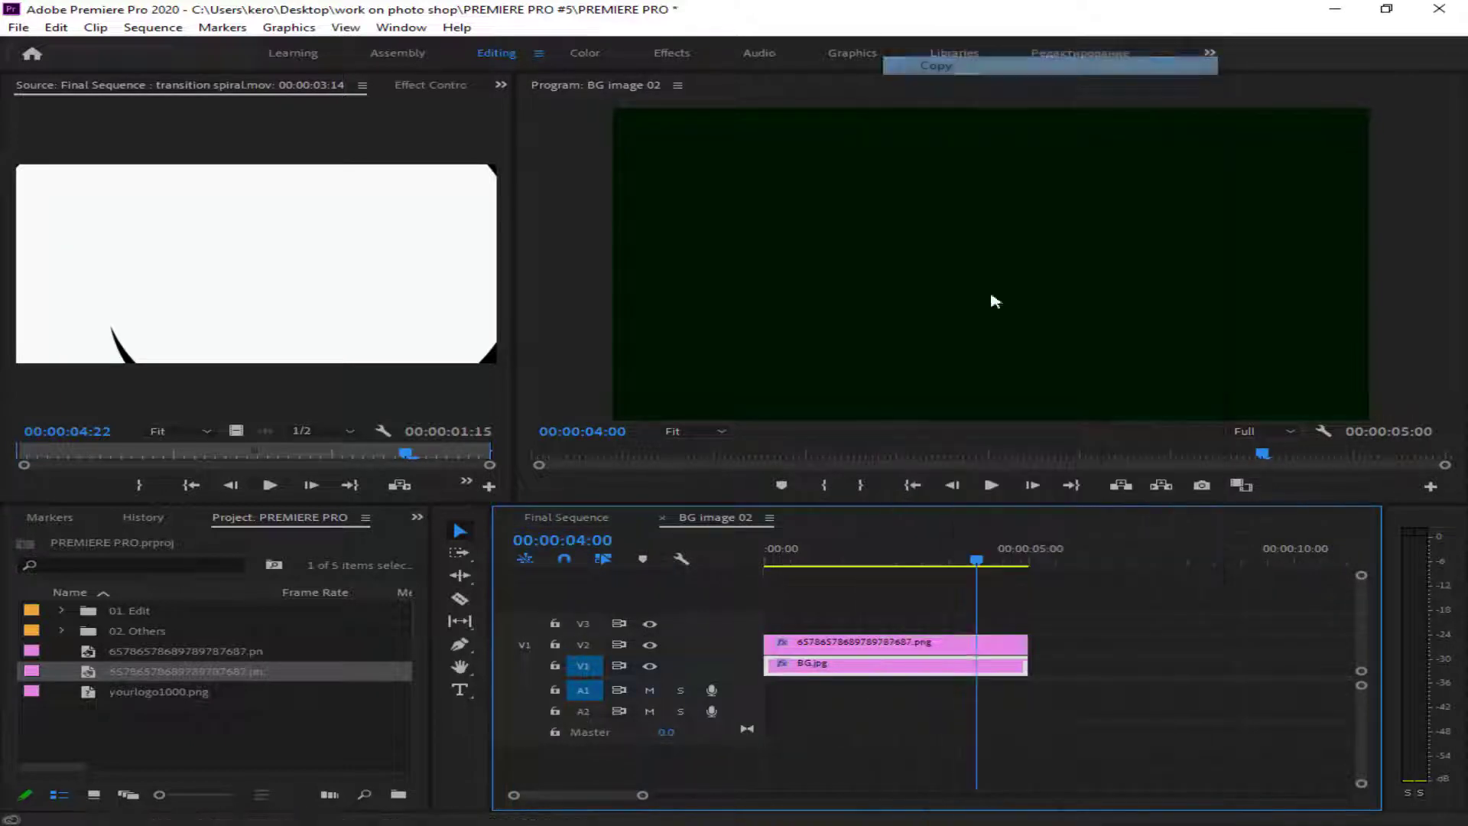
click(861, 648)
right_click(865, 665)
click(960, 69)
click(862, 648)
key(ctrl+alt+v)
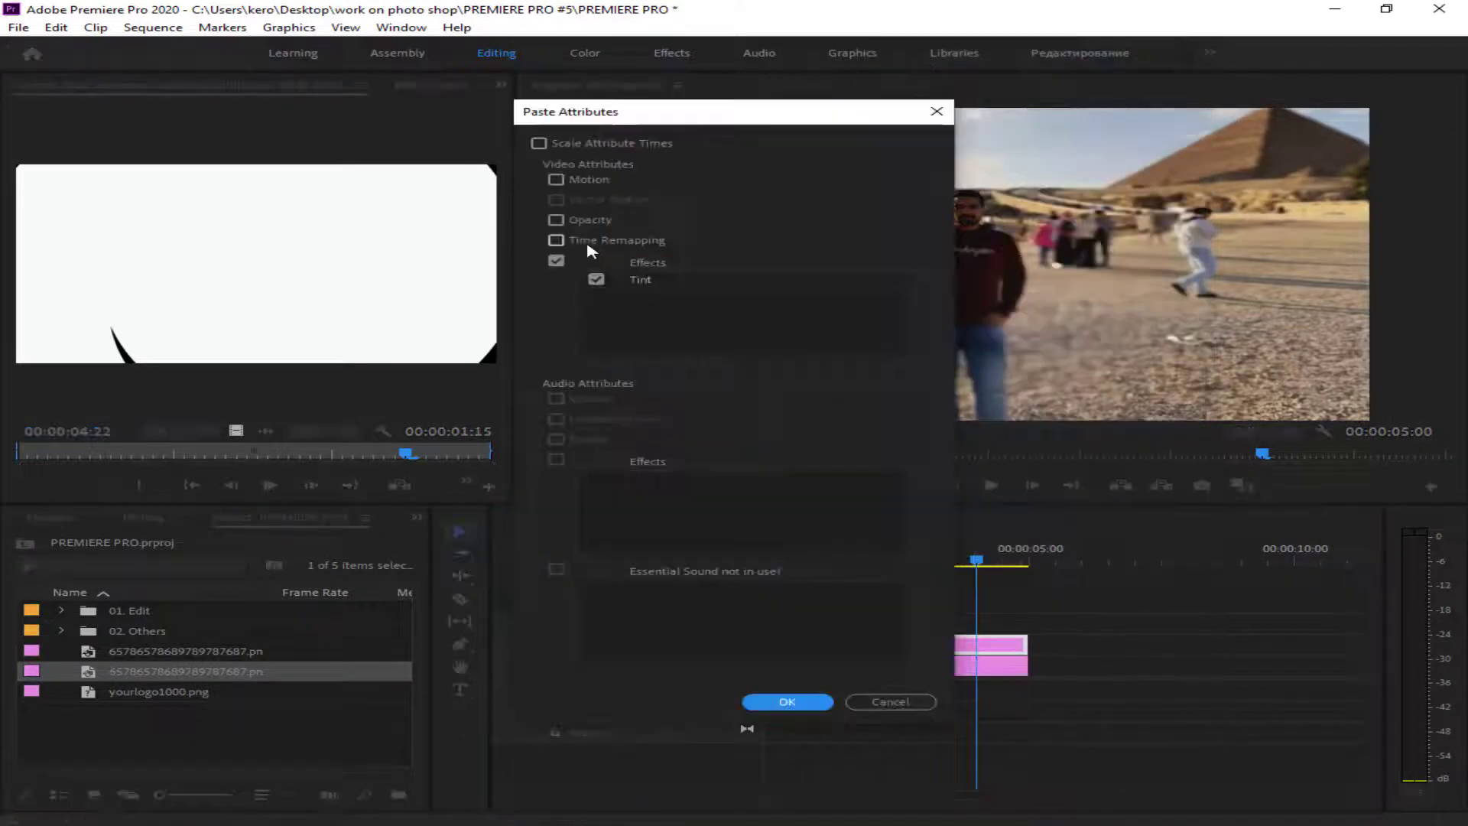
click(780, 701)
- Try pasting BG.jpg's other attributes onto the V2 photo without Tint, including Opacity and Time Remapping
right_click(854, 648)
click(927, 85)
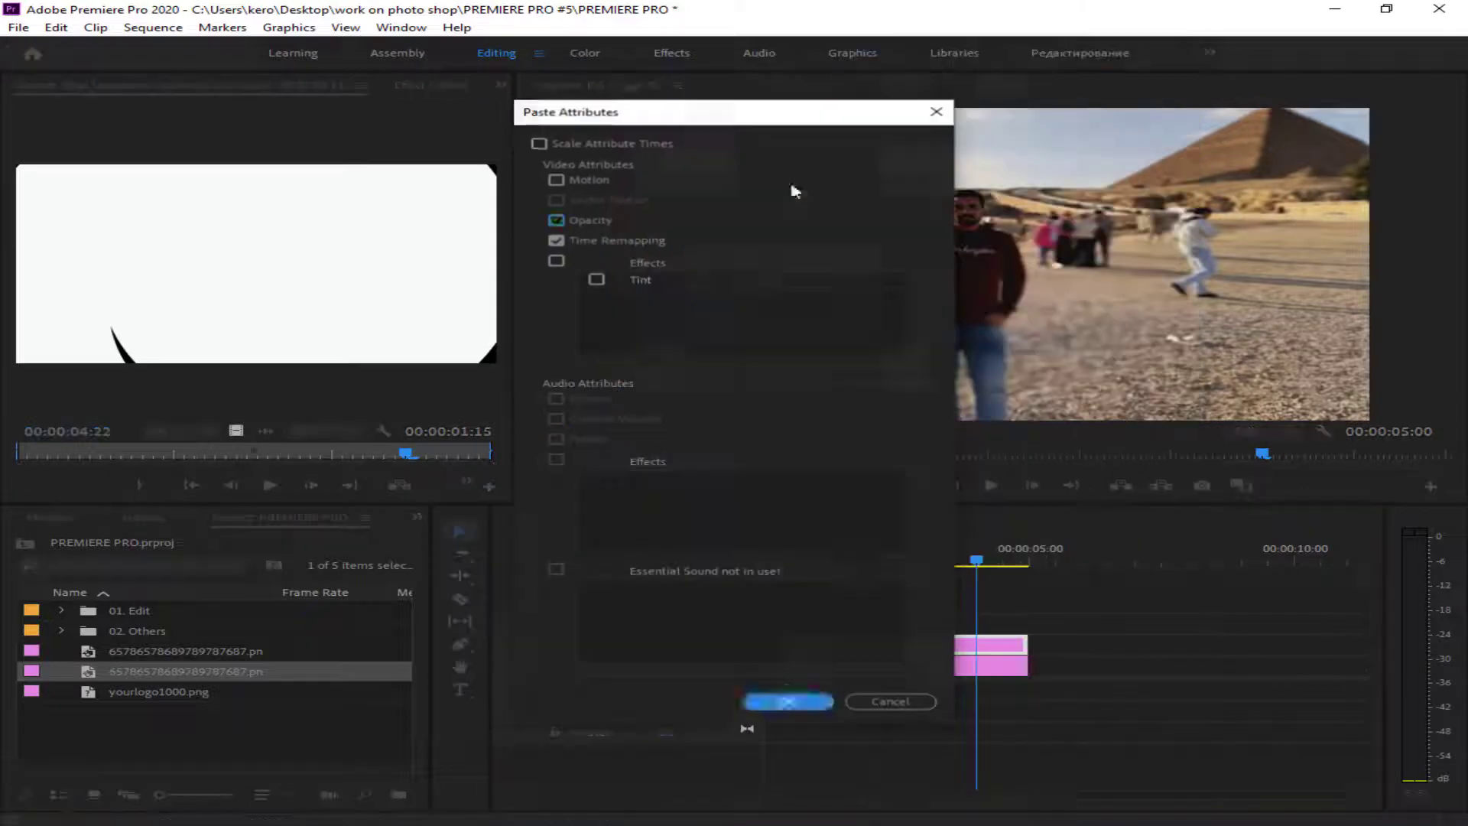
click(781, 702)
right_click(943, 648)
click(1034, 85)
click(779, 701)
right_click(773, 648)
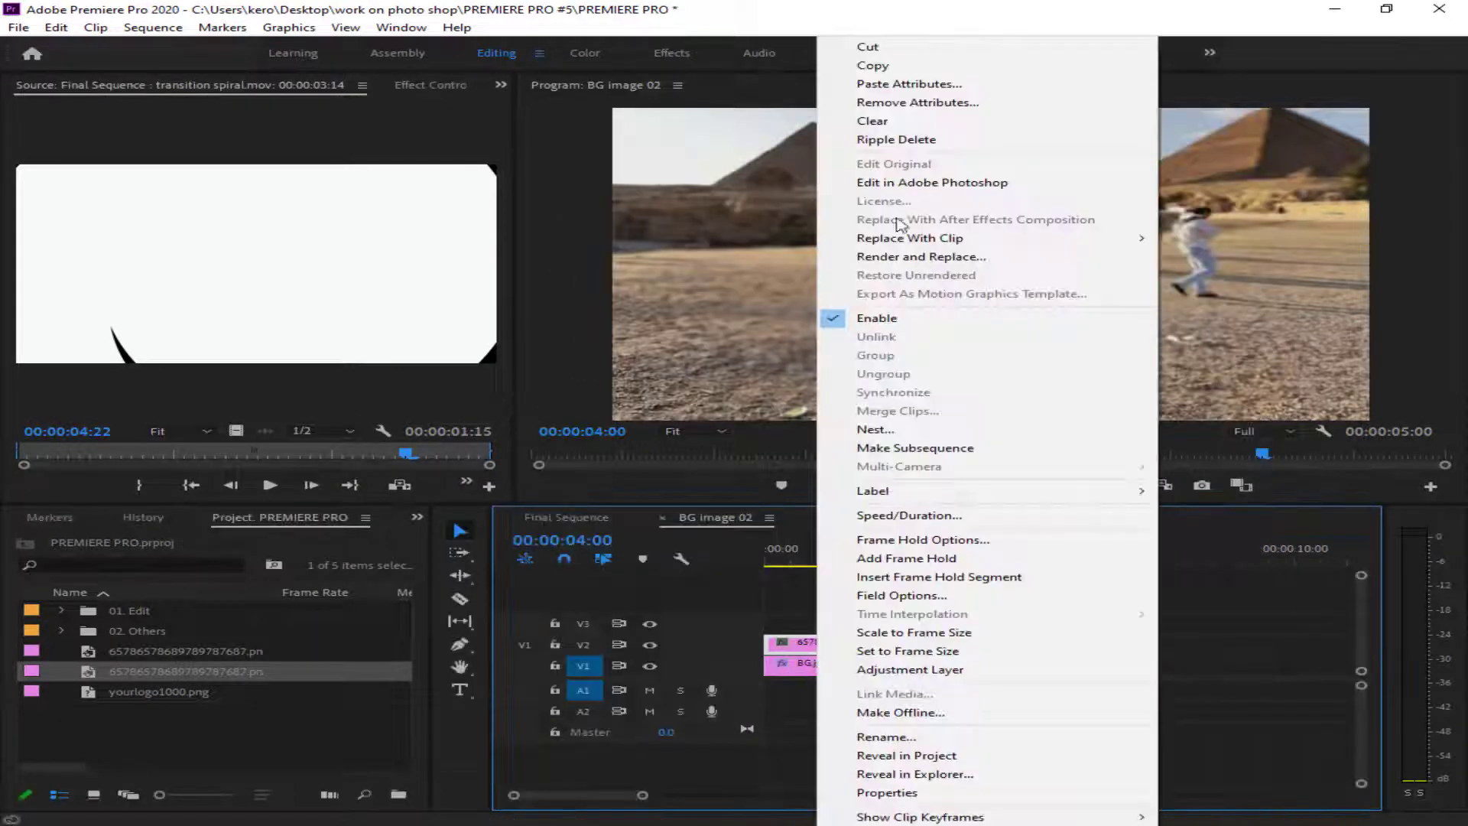
click(841, 85)
click(780, 702)
- Place the resized photo on V3 beneath the spiral transition in Final Sequence and play it
drag(184, 671, 910, 359)
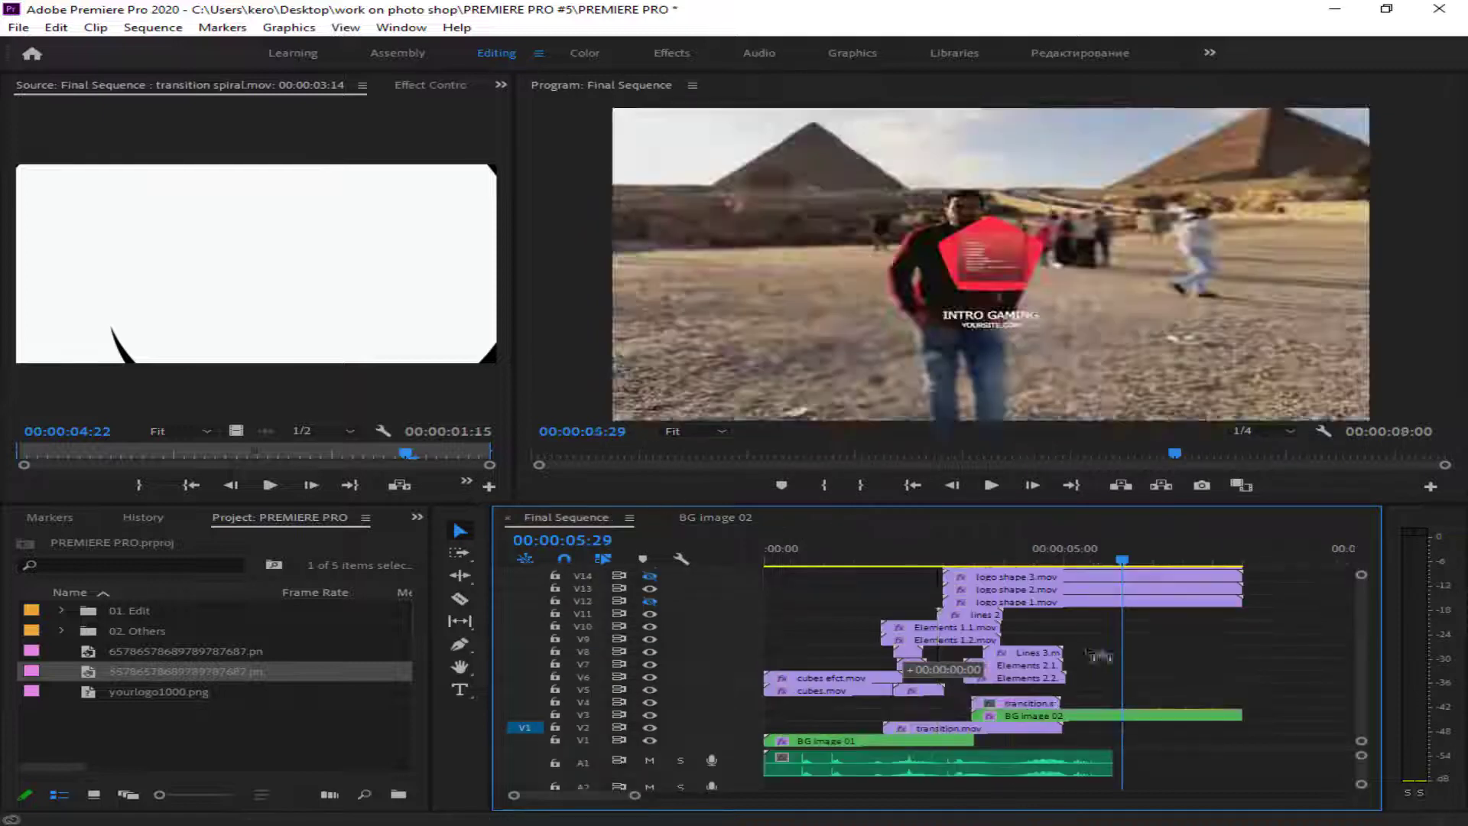
drag(1101, 656, 1131, 715)
click(957, 550)
key(space)
- Inspect the Motion, Opacity and Time Remapping settings of the spiral transition clip on V4
right_click(996, 703)
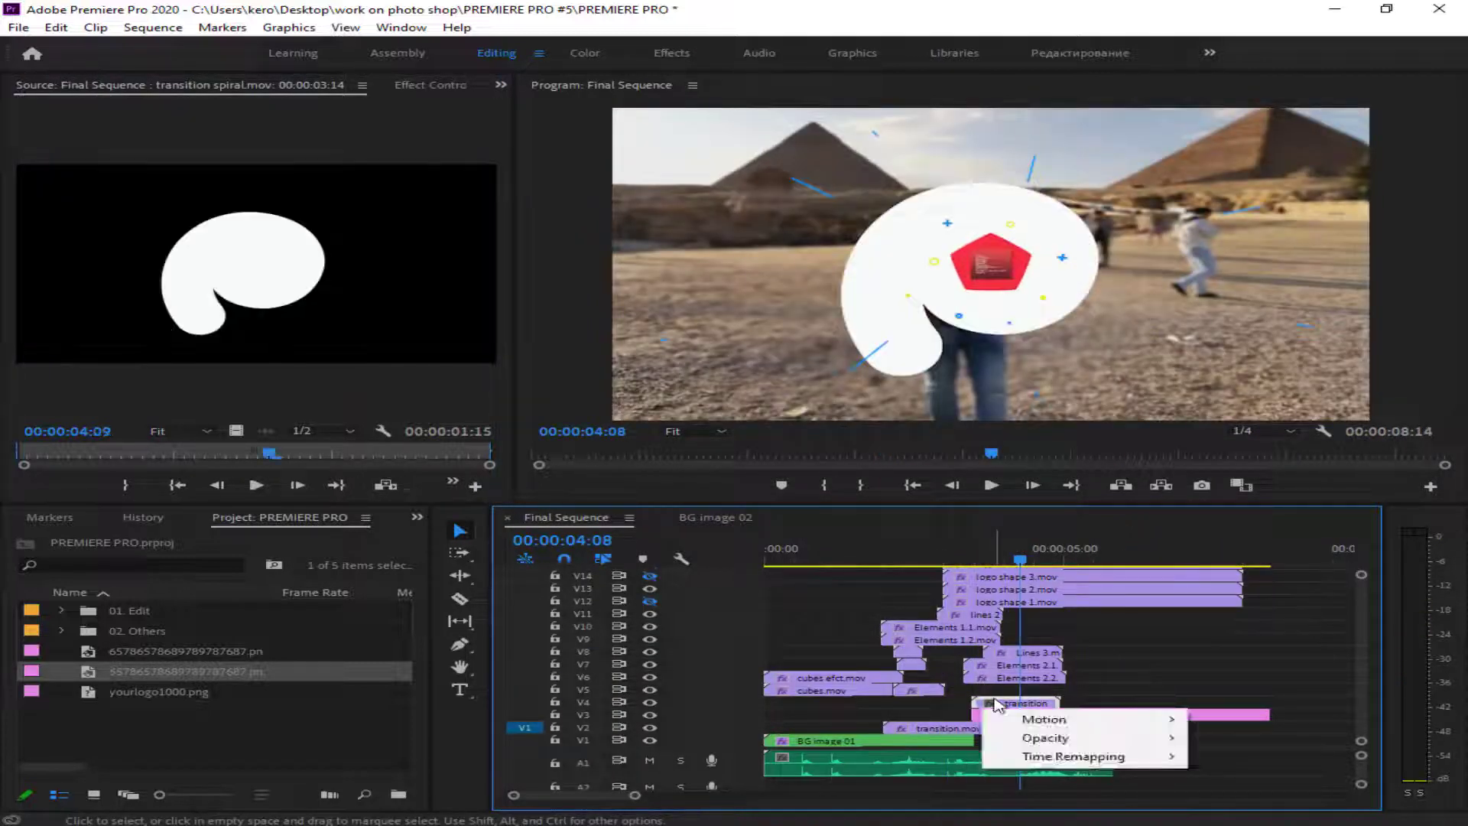
click(1198, 758)
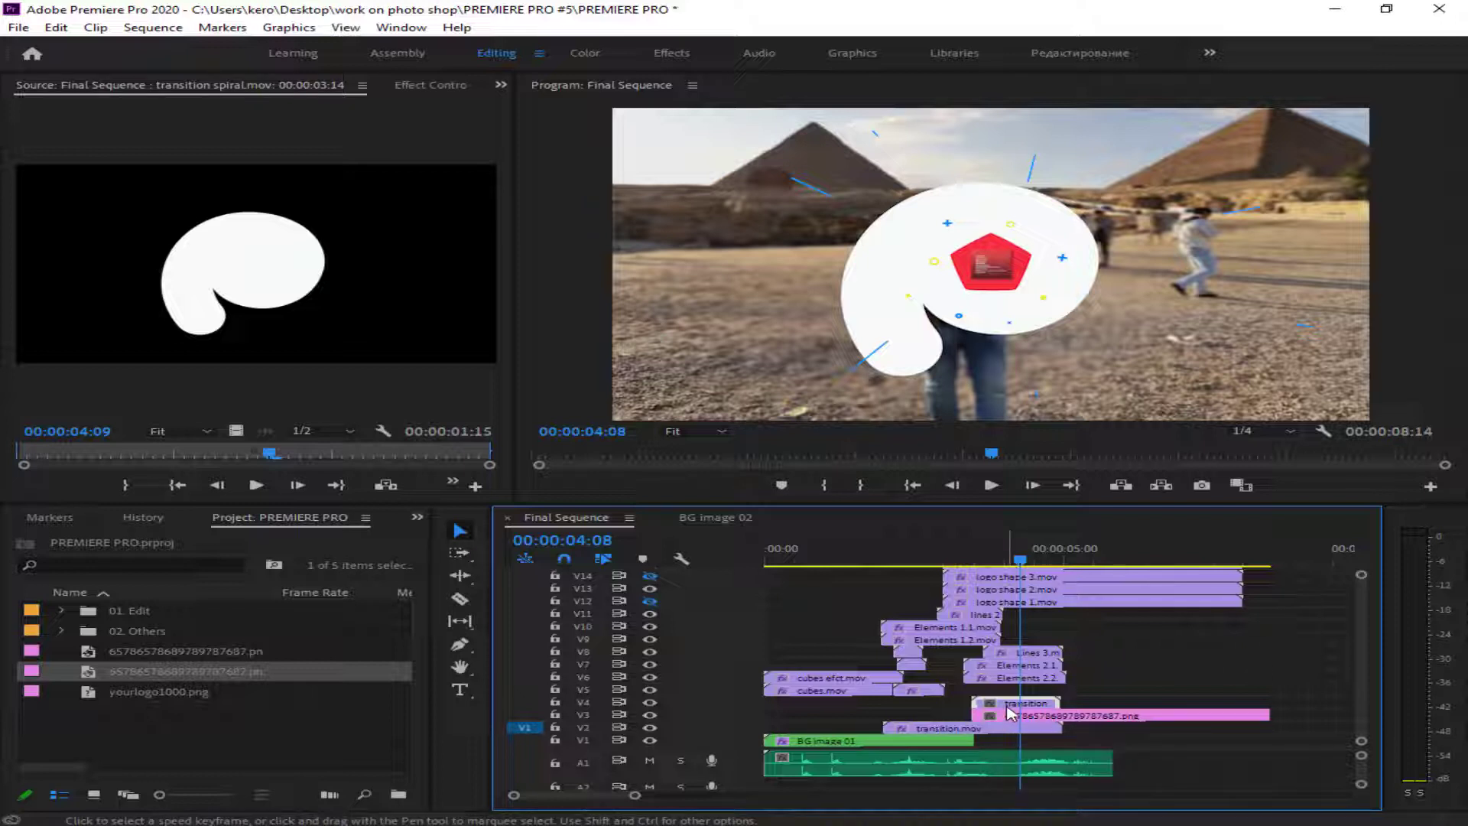
click(430, 85)
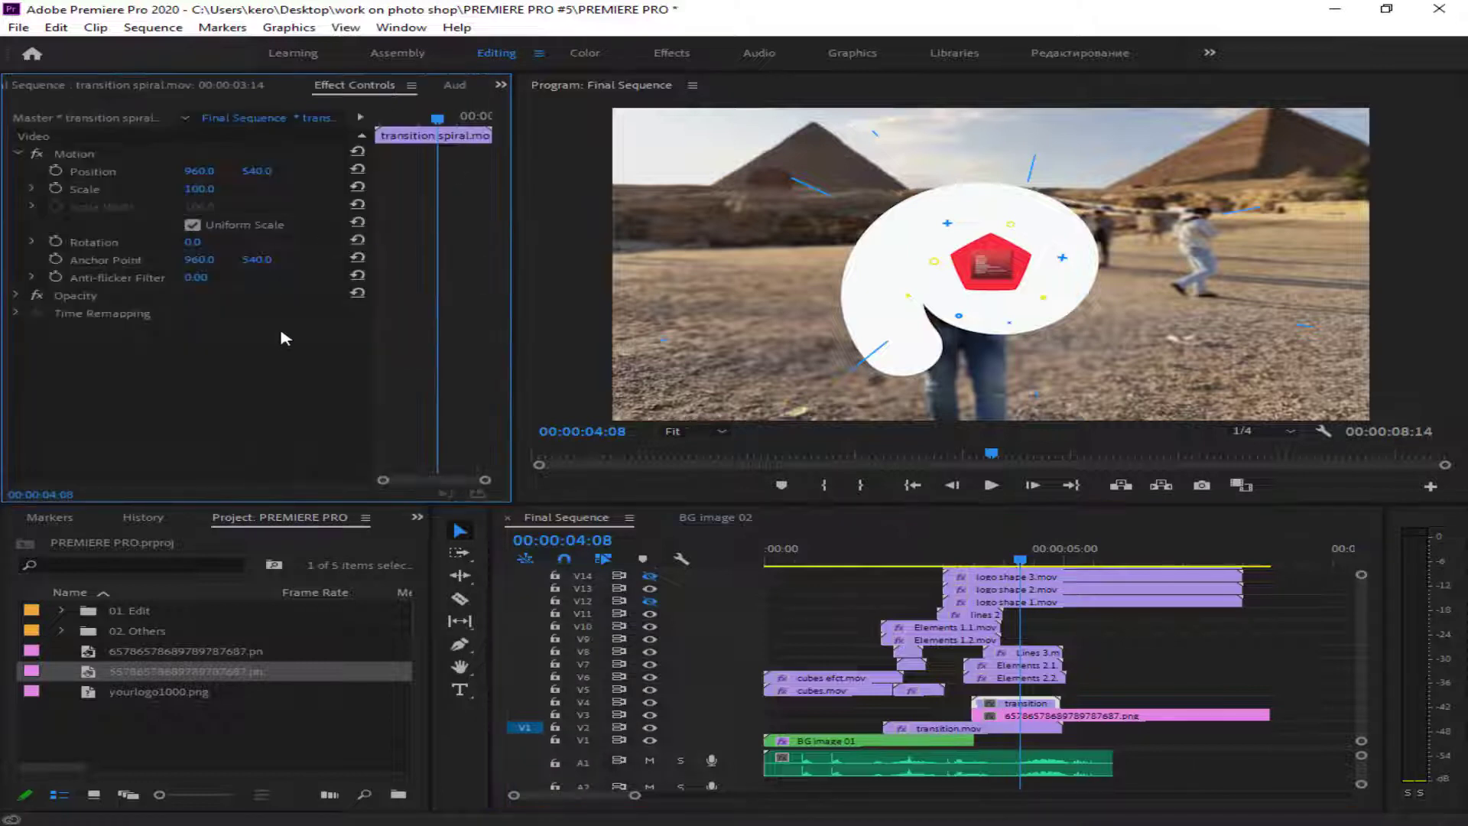
- Duplicate transition spiral.mov on V4 past the end of the photo clip and play the copy
drag(1009, 707, 1309, 703)
click(1262, 552)
key(space)
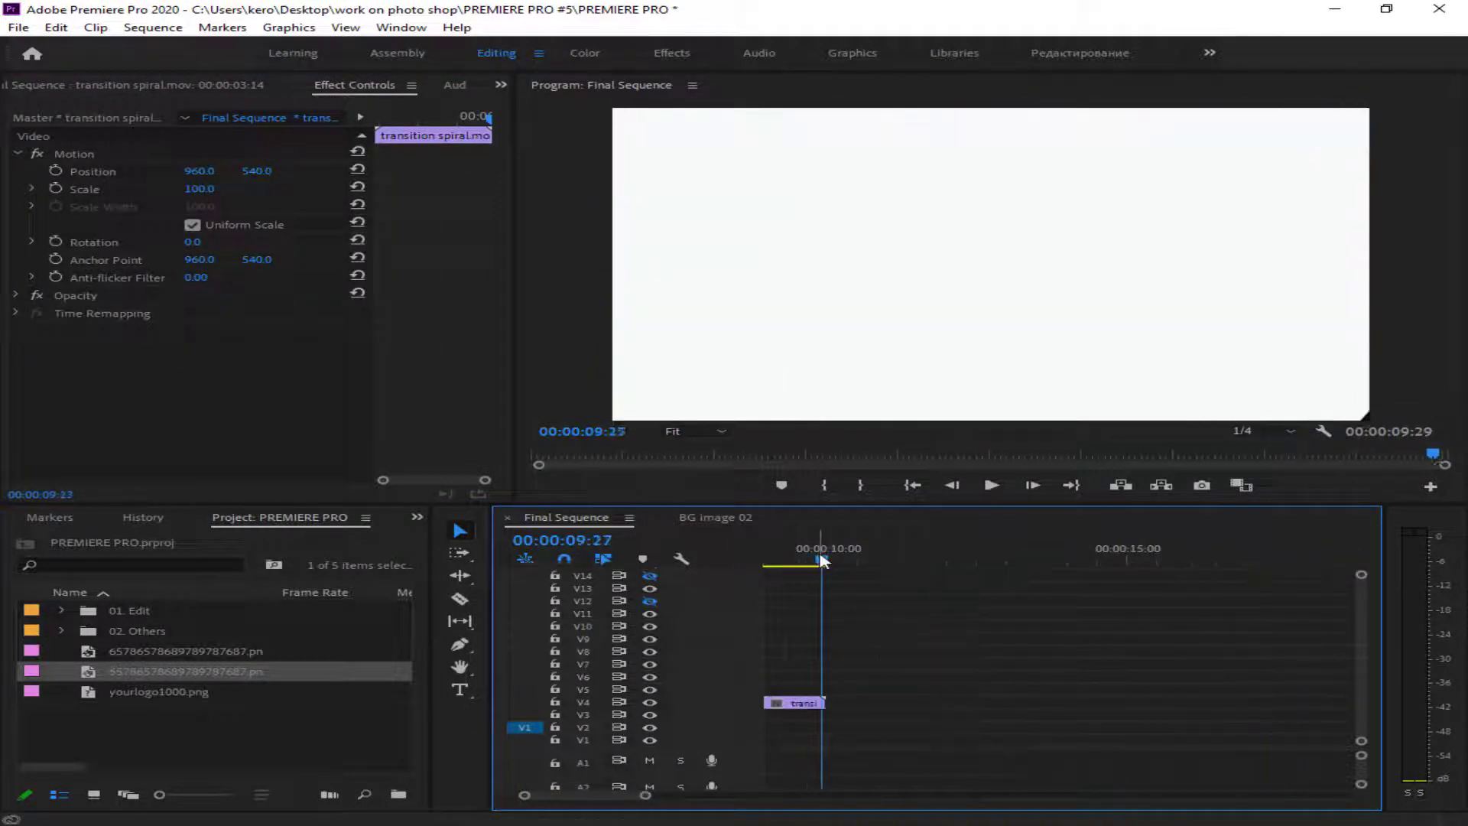
- Create an adjustment layer, place it on V5 trimmed to the copied spiral transition, and open its Lumetri Color controls
right_click(271, 726)
mouse_move(504, 493)
click(627, 550)
key(Return)
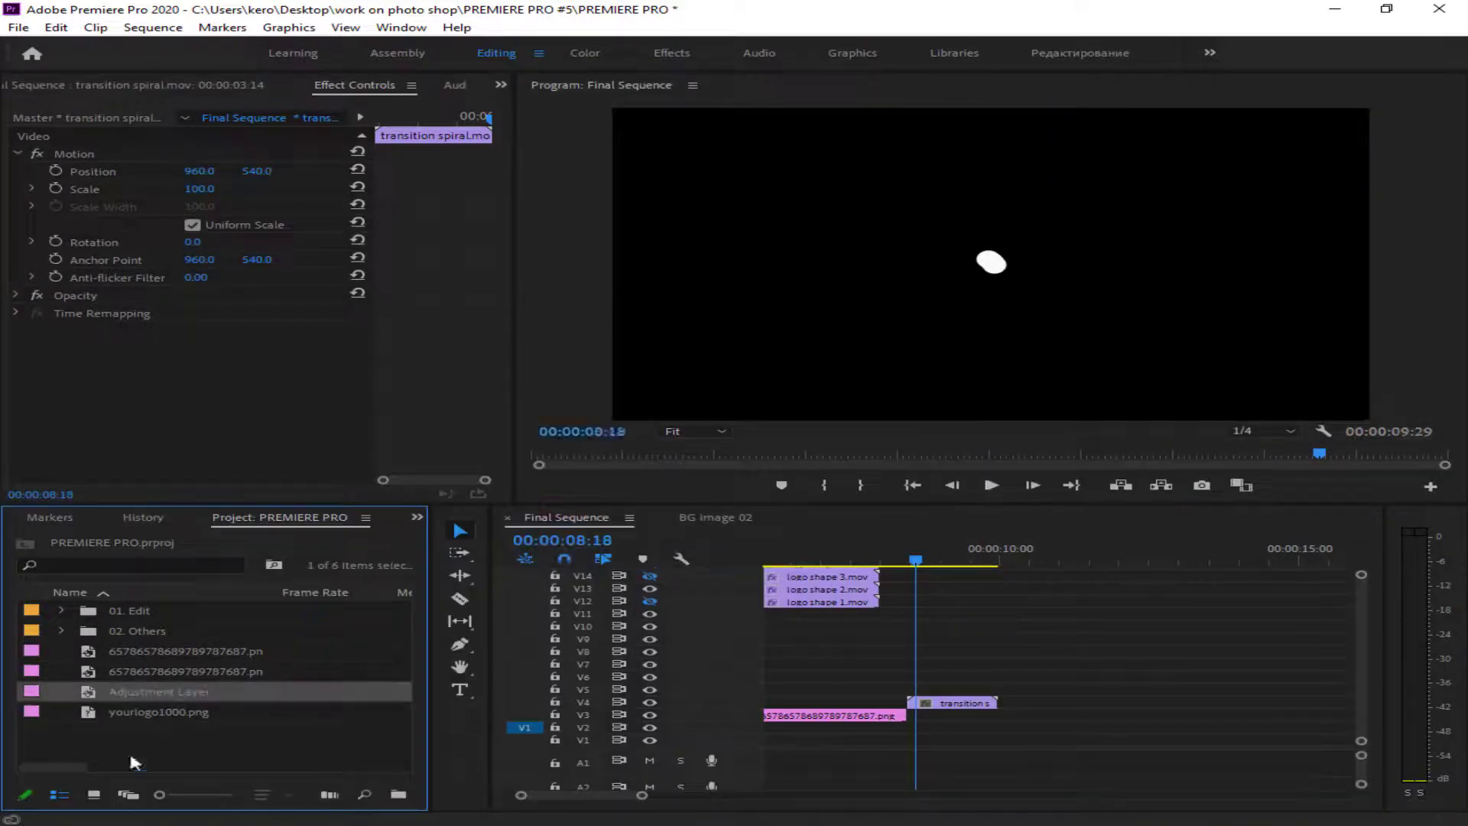
drag(164, 691, 917, 691)
drag(1205, 690, 997, 691)
click(962, 552)
click(939, 692)
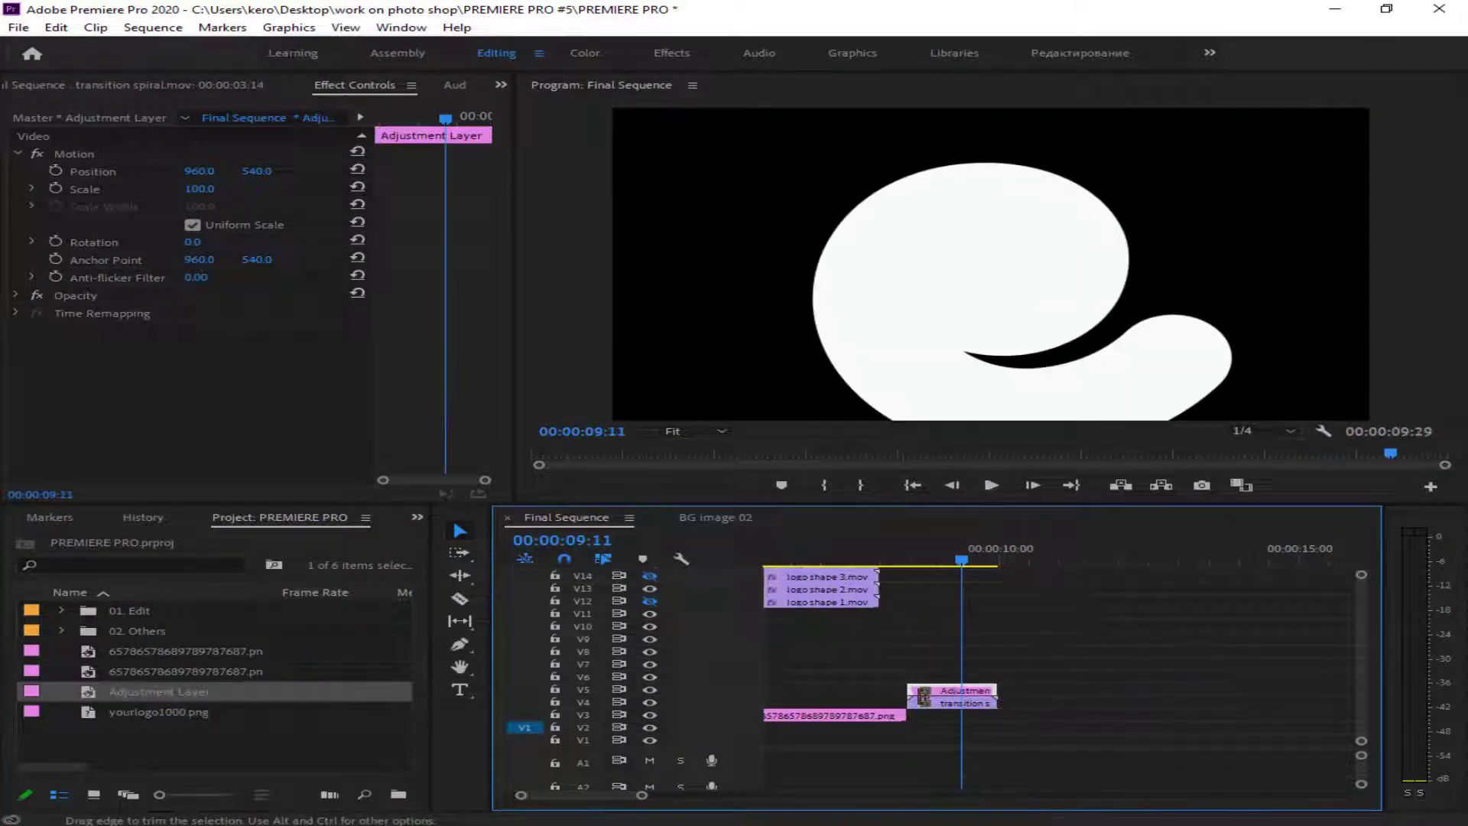
click(585, 52)
drag(1210, 279, 1346, 282)
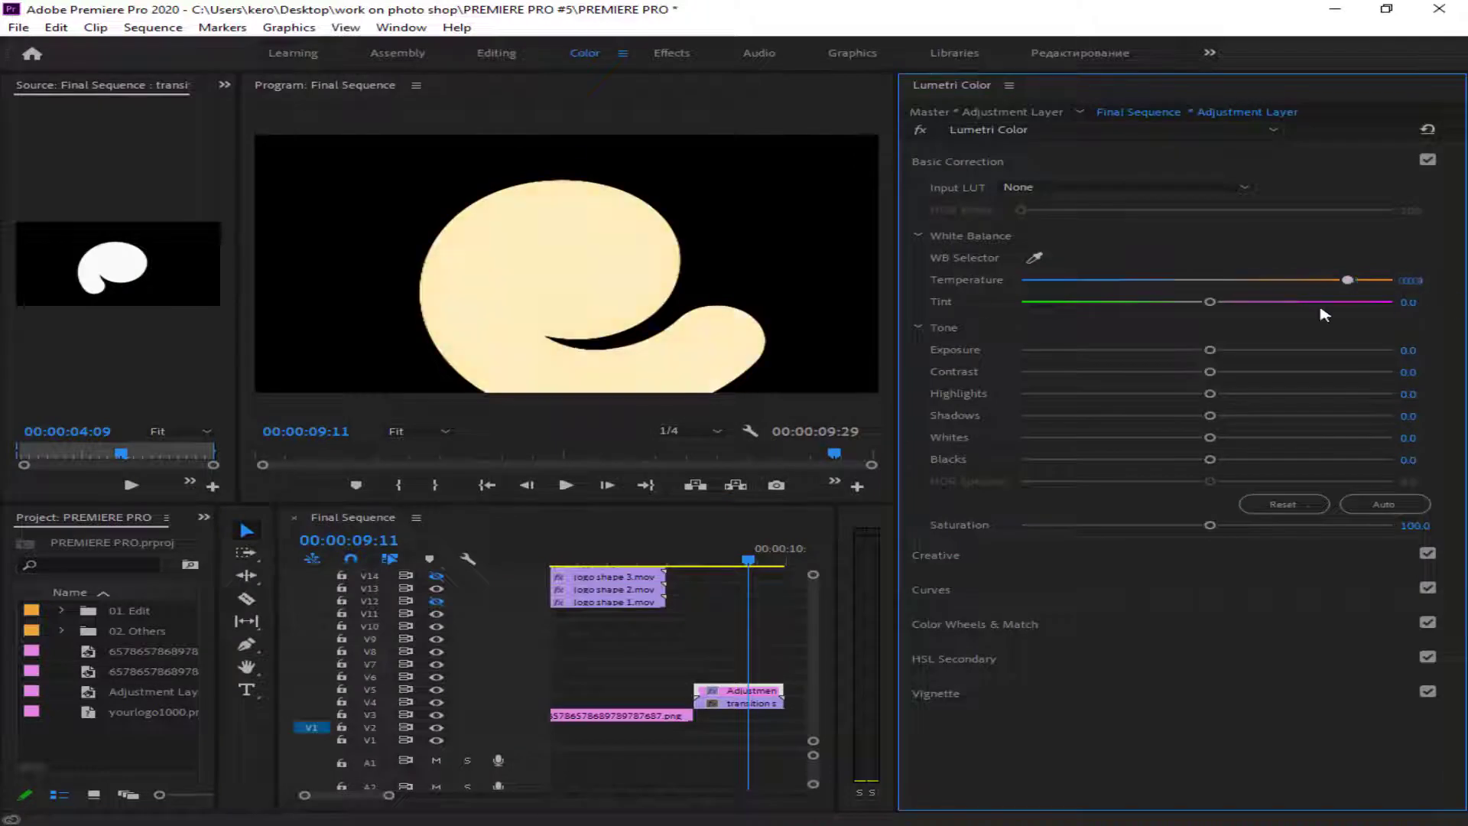
click(1407, 280)
text(0)
key(Return)
- Darken the adjustment layer by setting Exposure to -5.0 and lowering the tone values from Contrast down to Blacks
drag(1209, 350, 1113, 378)
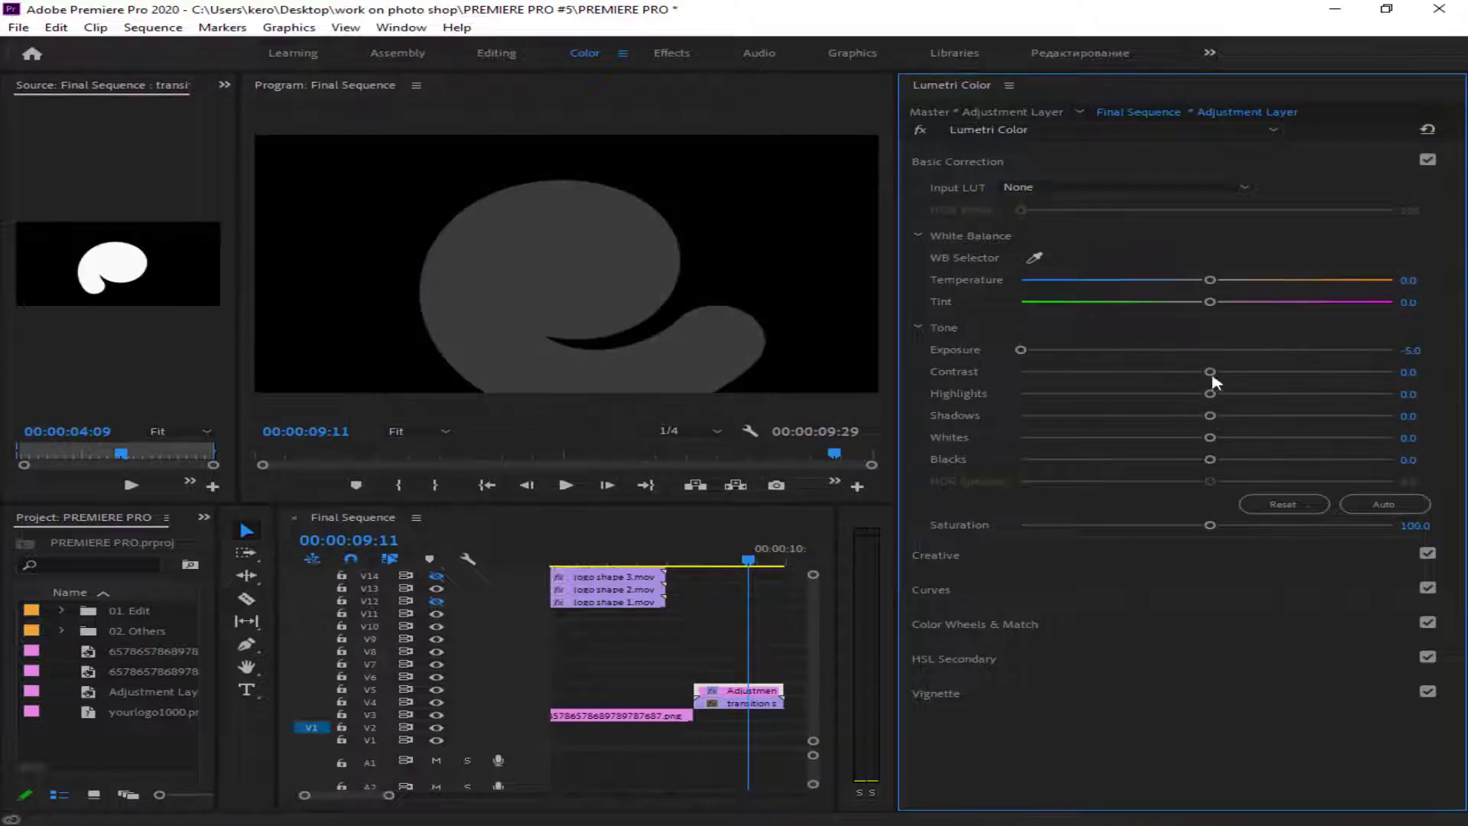
drag(1211, 373, 1020, 393)
drag(1210, 416, 1021, 446)
drag(1207, 461, 1021, 468)
- Apply the CineSpace2383sRGB6bit creative look to the adjustment layer with Intensity at 200.0
click(1131, 556)
drag(1209, 443, 1393, 444)
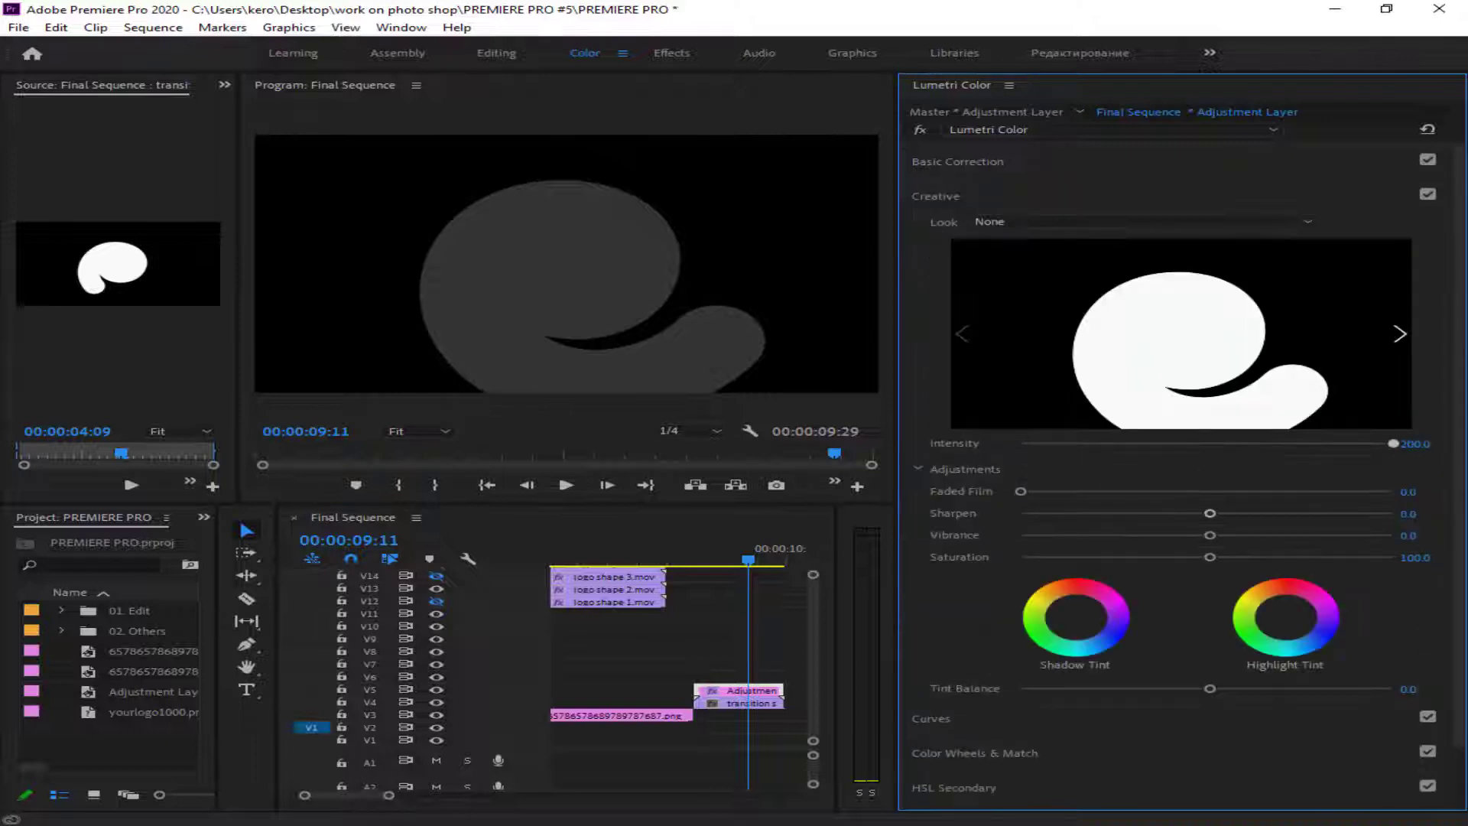
click(1400, 333)
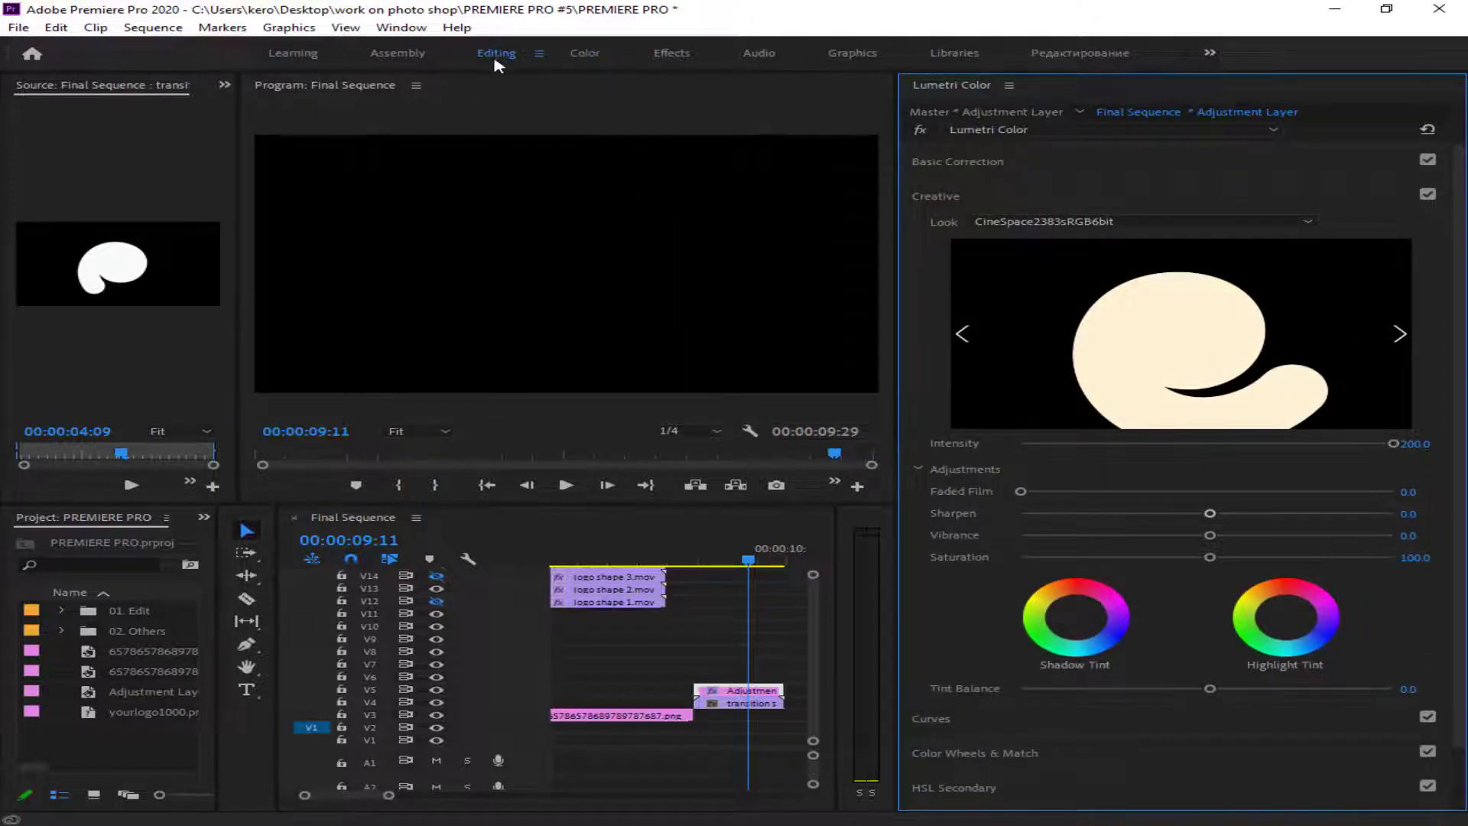
- Return to the Editing workspace and nest the adjustment layer and copied spiral transition as 36
click(496, 53)
right_click(943, 696)
click(1041, 455)
text(36)
key(Return)
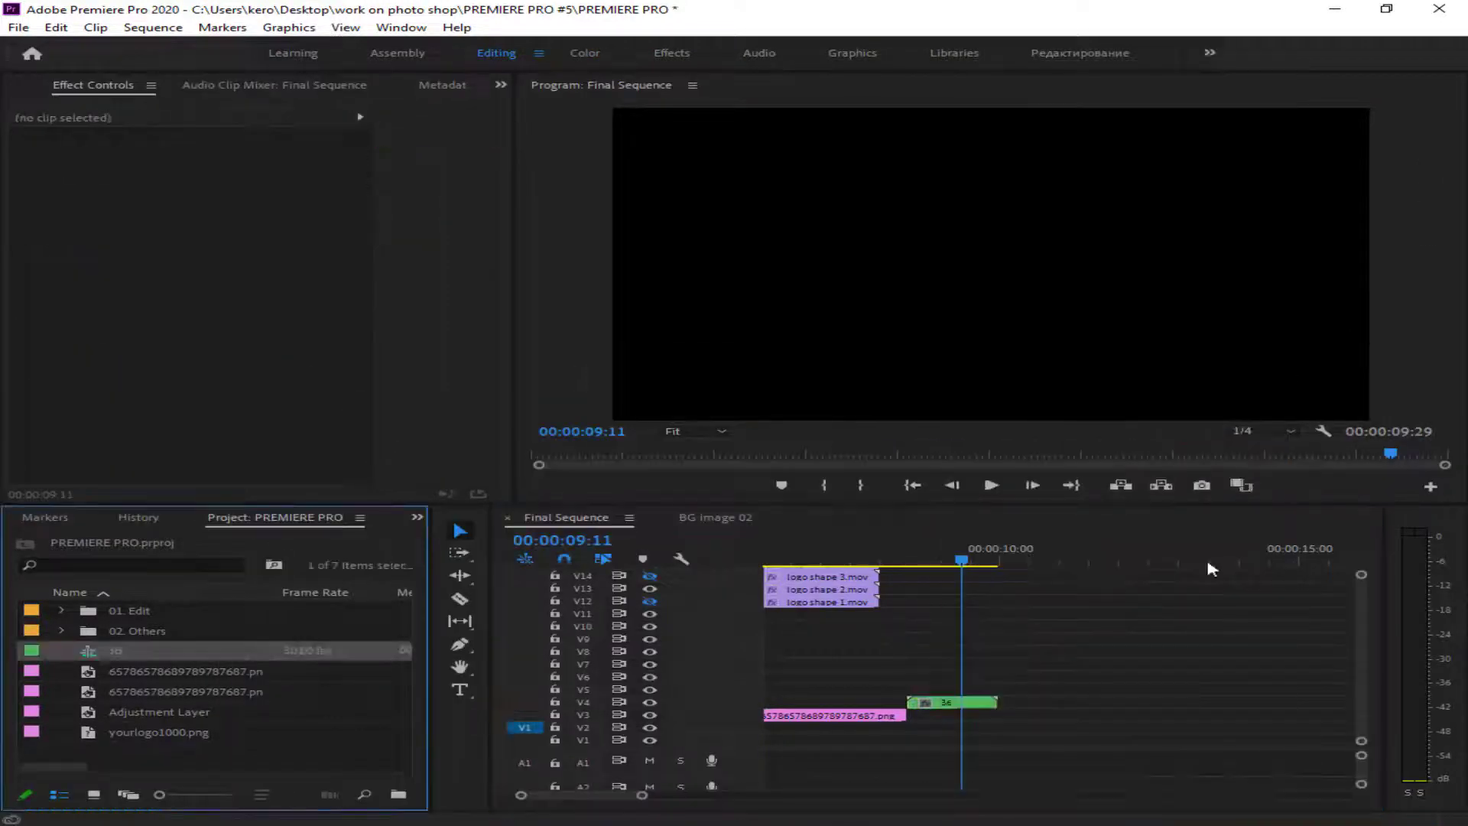
- Move nested clip 36 onto V4 over the original spiral transition, aligned with the photo's start, and play it
drag(642, 795, 718, 795)
drag(946, 703, 850, 705)
drag(719, 795, 586, 794)
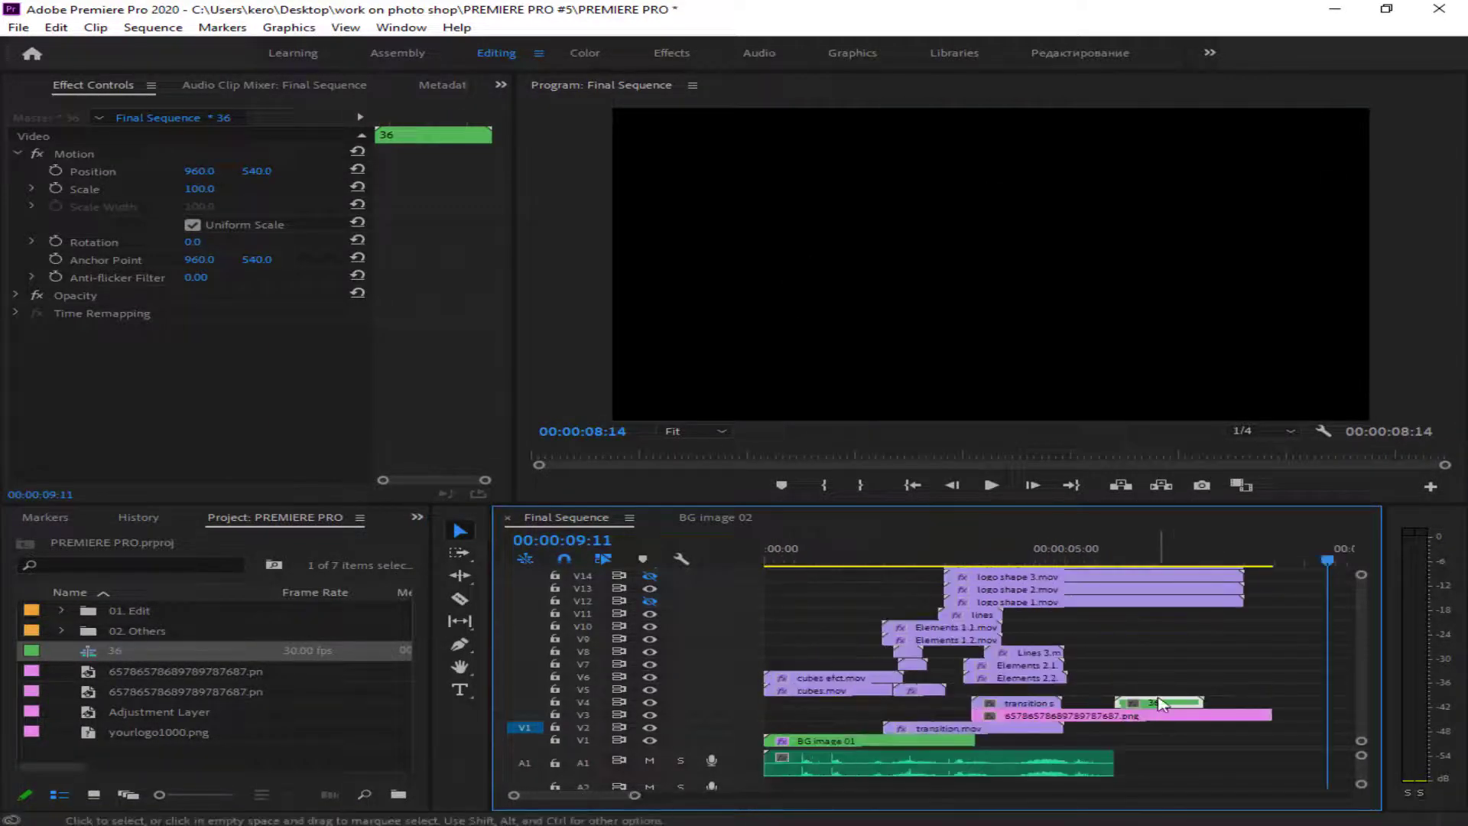
drag(1161, 703, 1018, 704)
click(964, 549)
key(space)
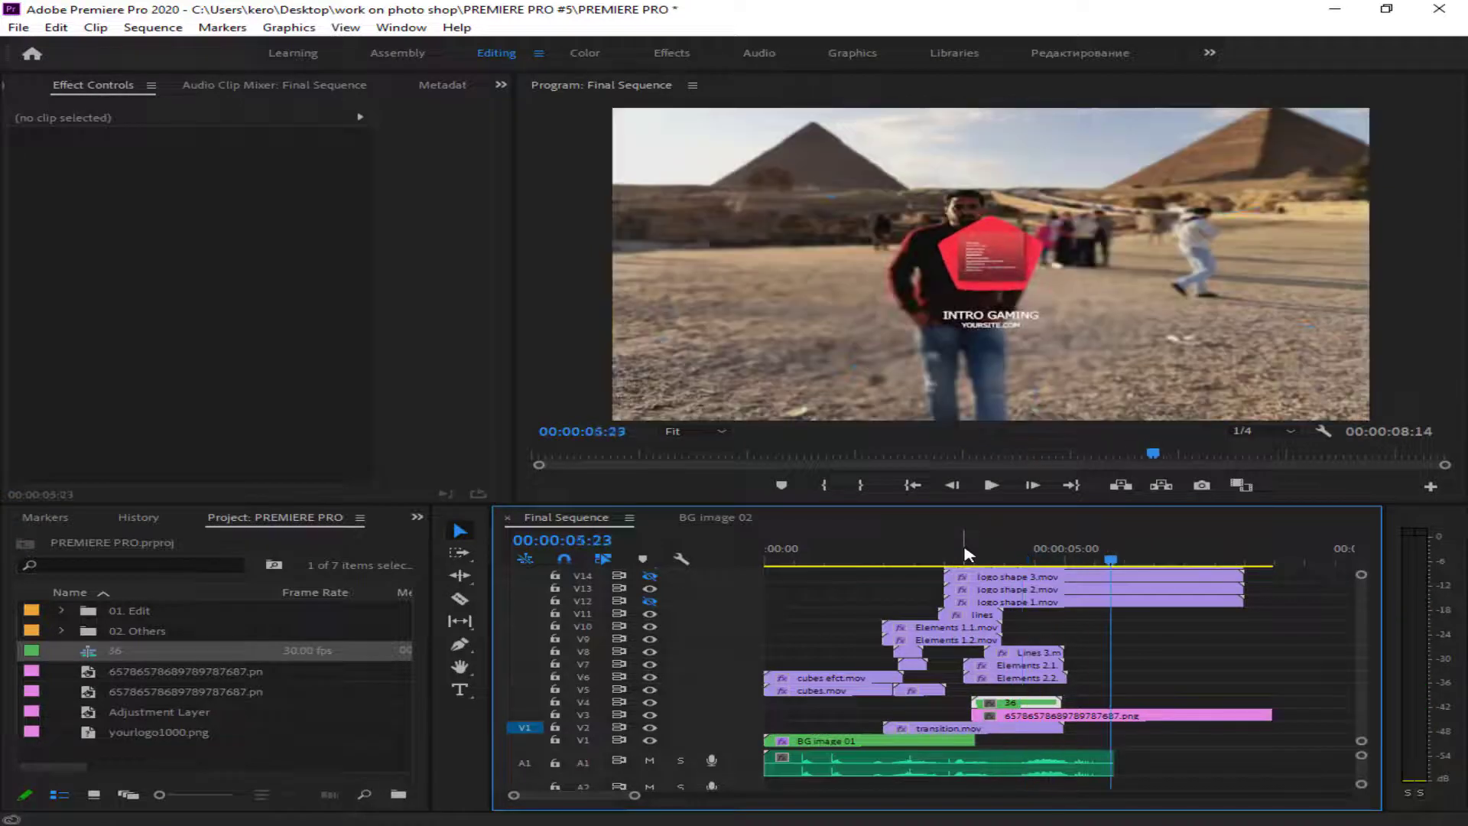
click(967, 547)
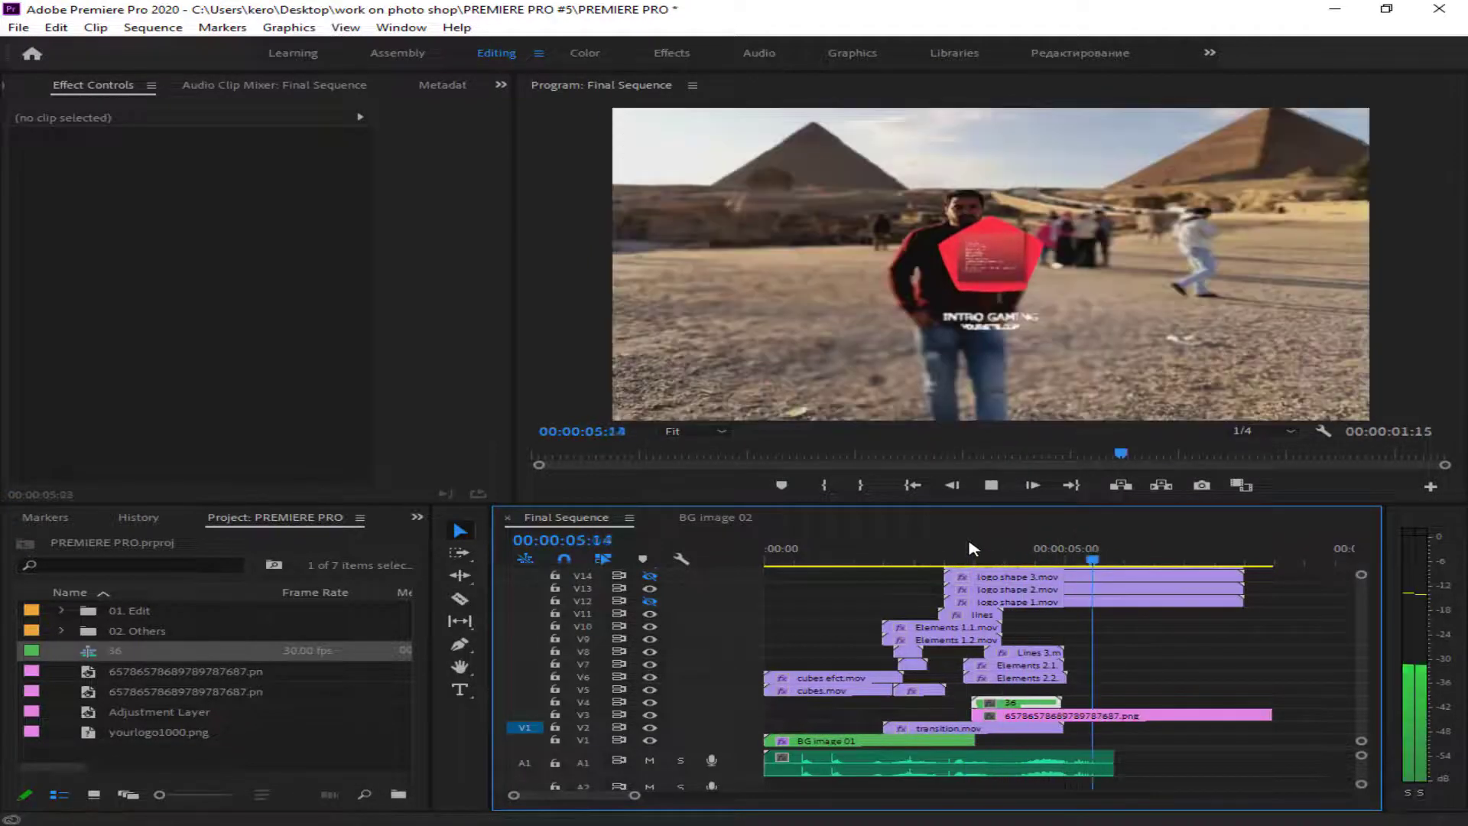
- Trim the photo clip on V3 to end with the logo shape clips and play the intro from the beginning
drag(1268, 716, 1243, 717)
key(space)
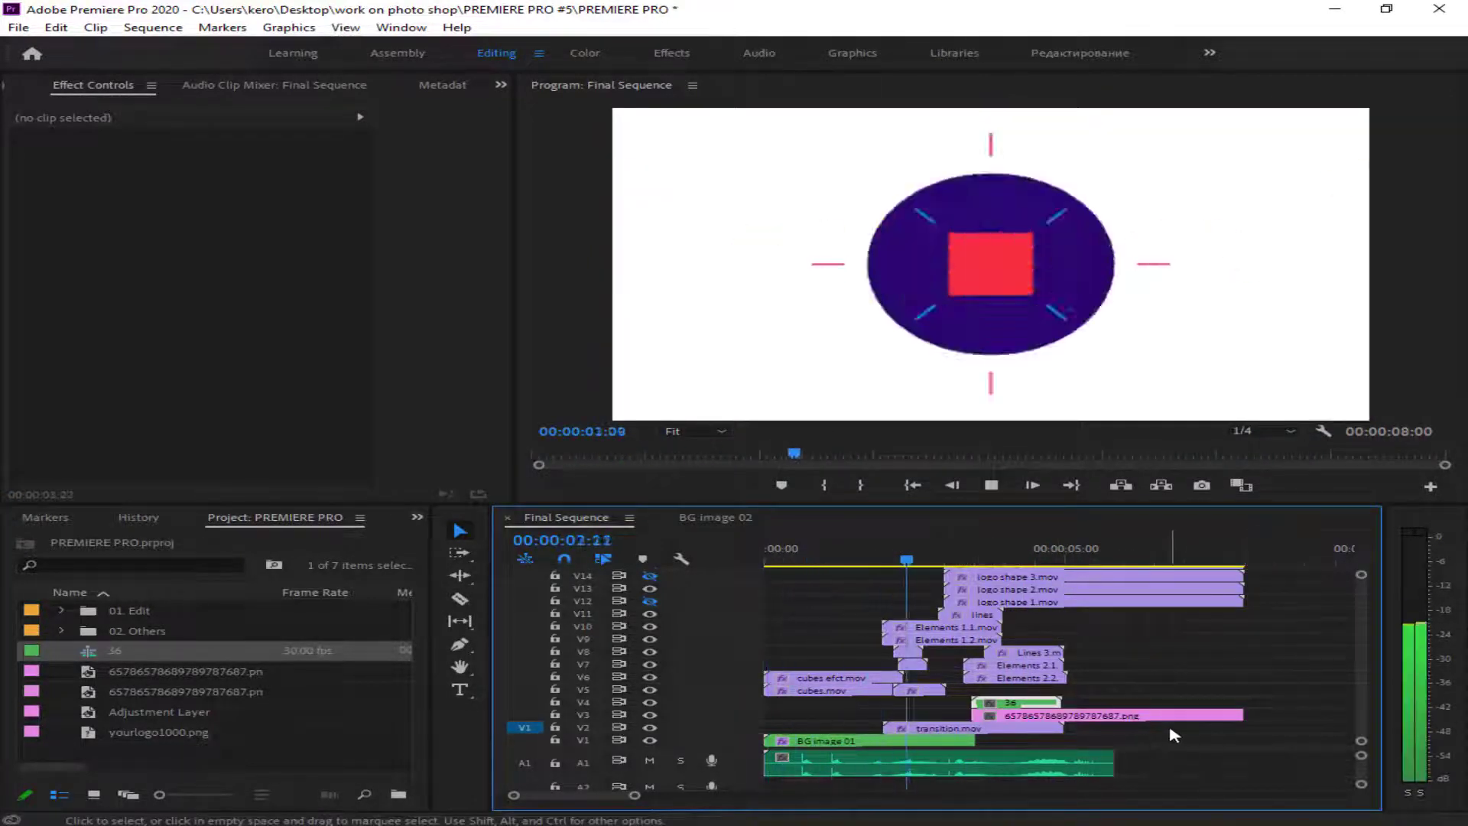
key(space)
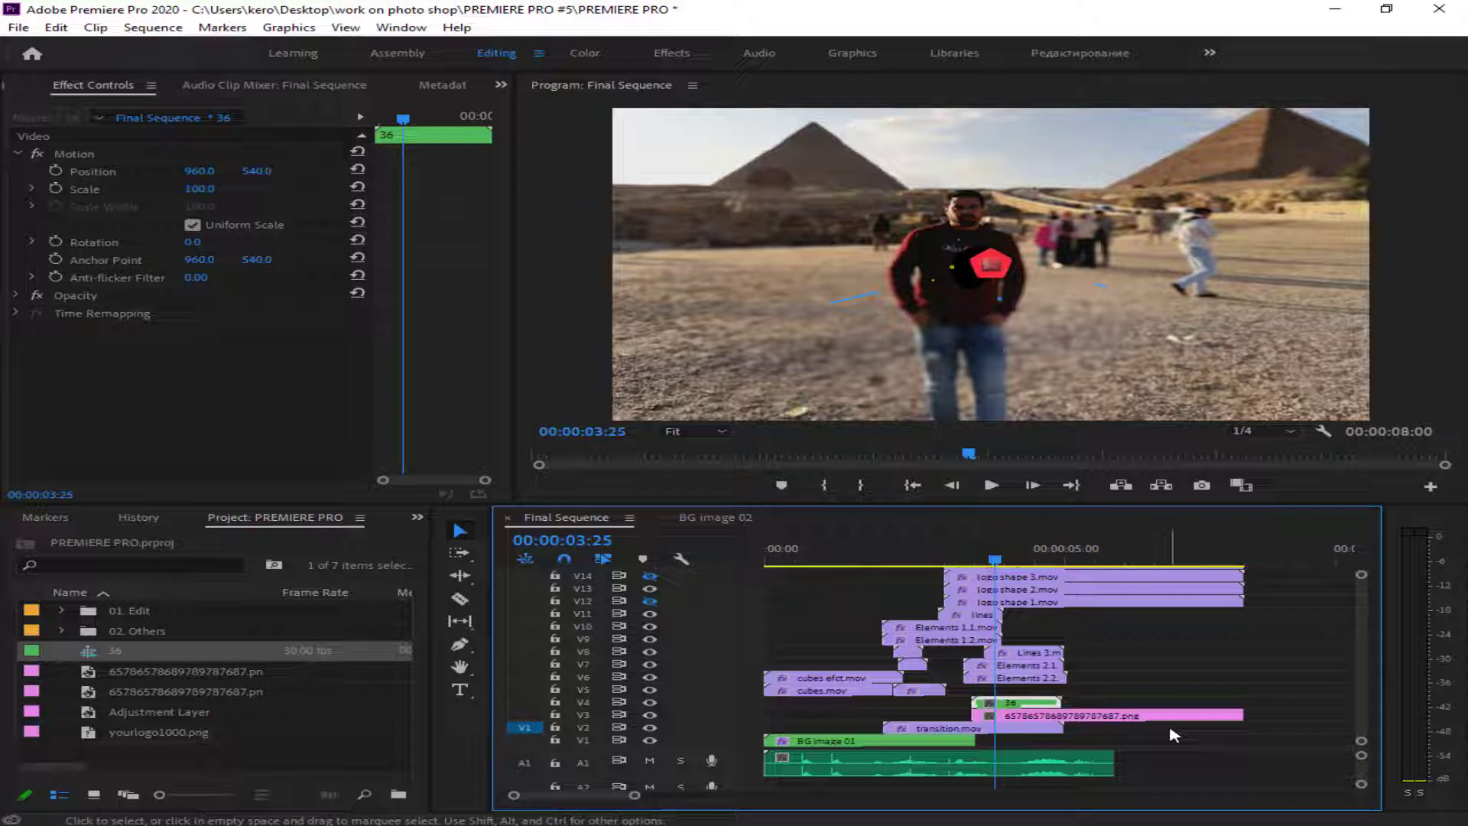
text(-)
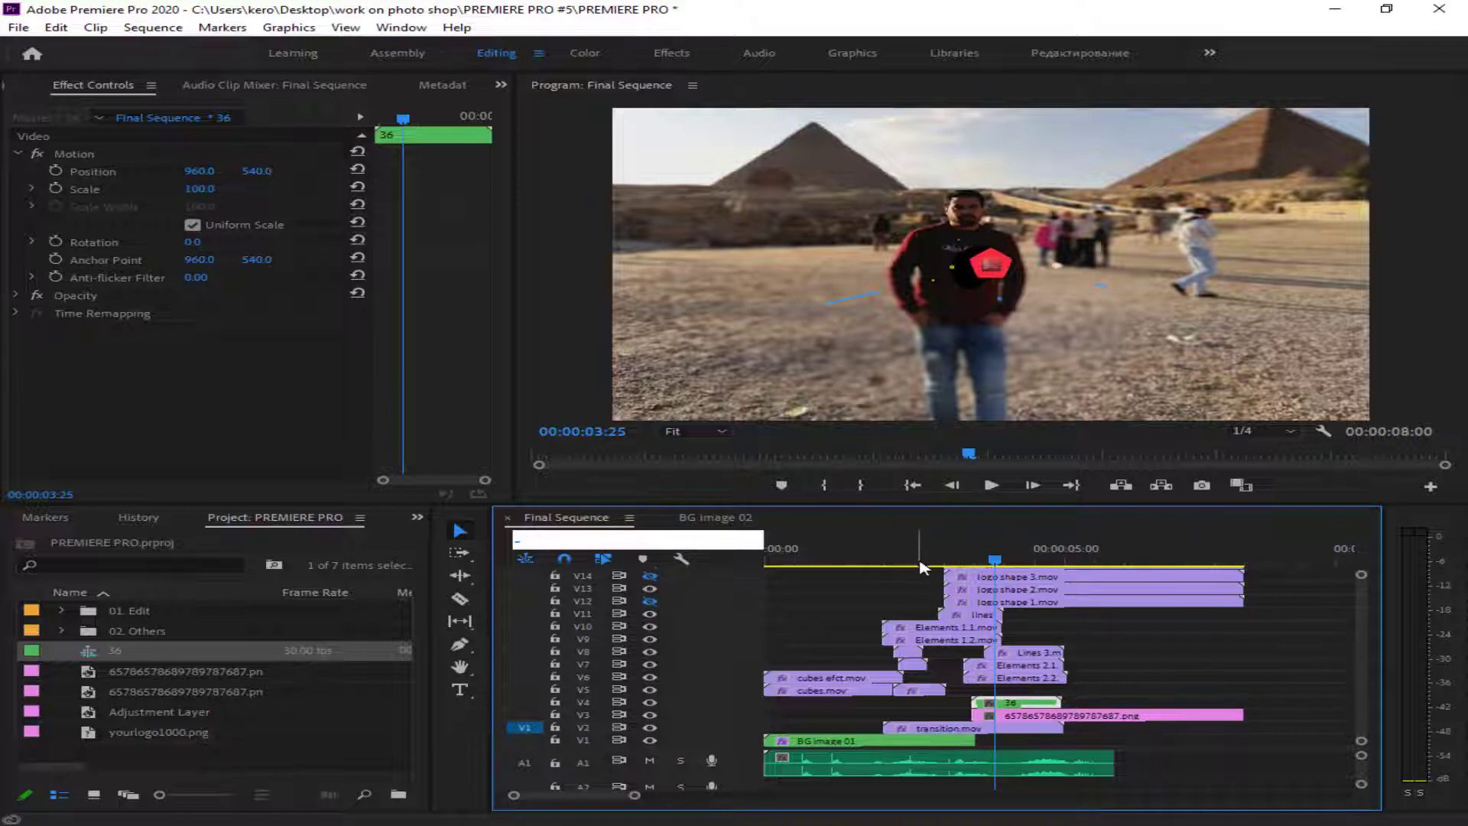
key(Return)
click(991, 486)
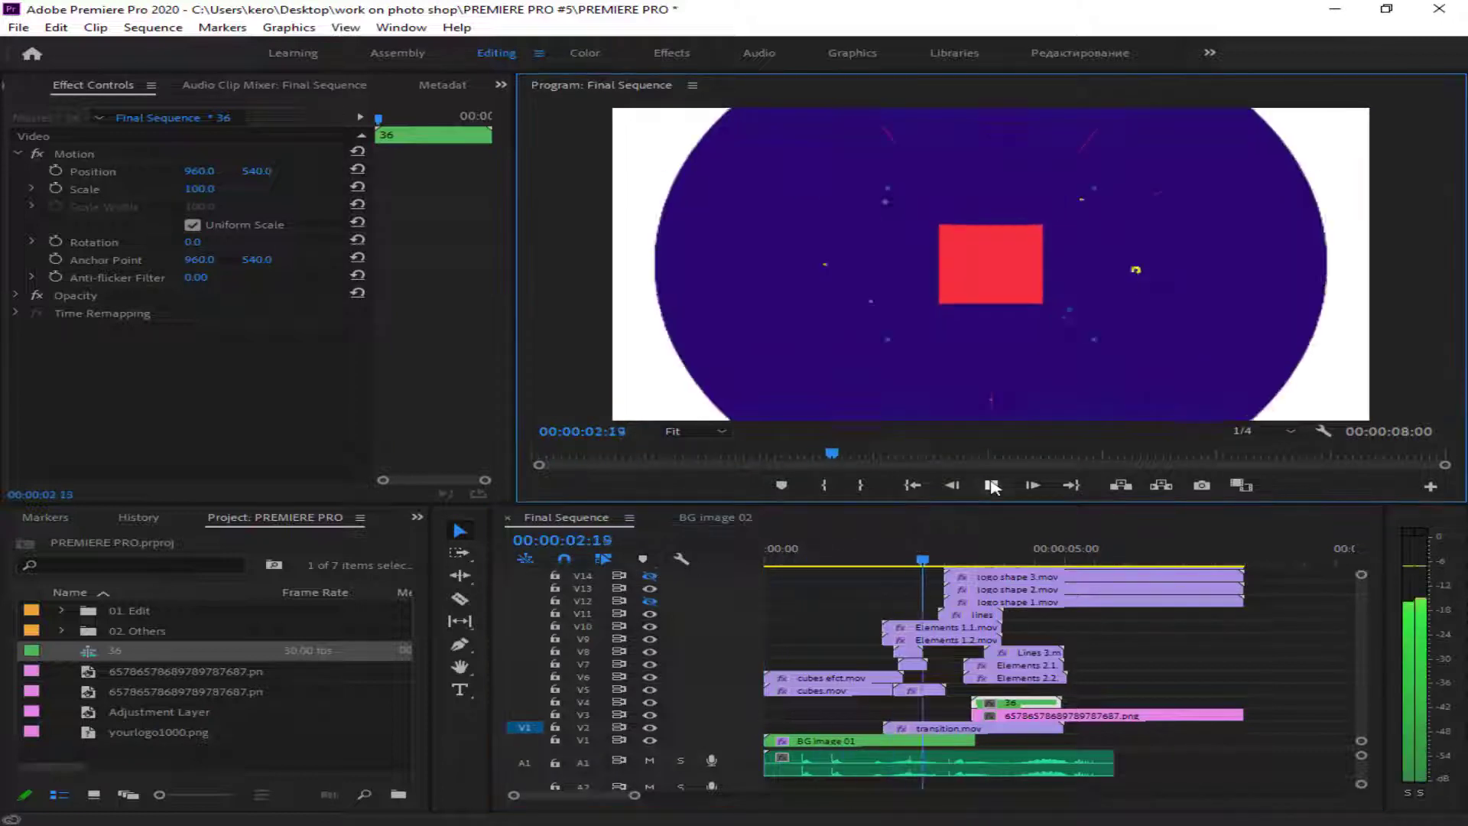
click(991, 485)
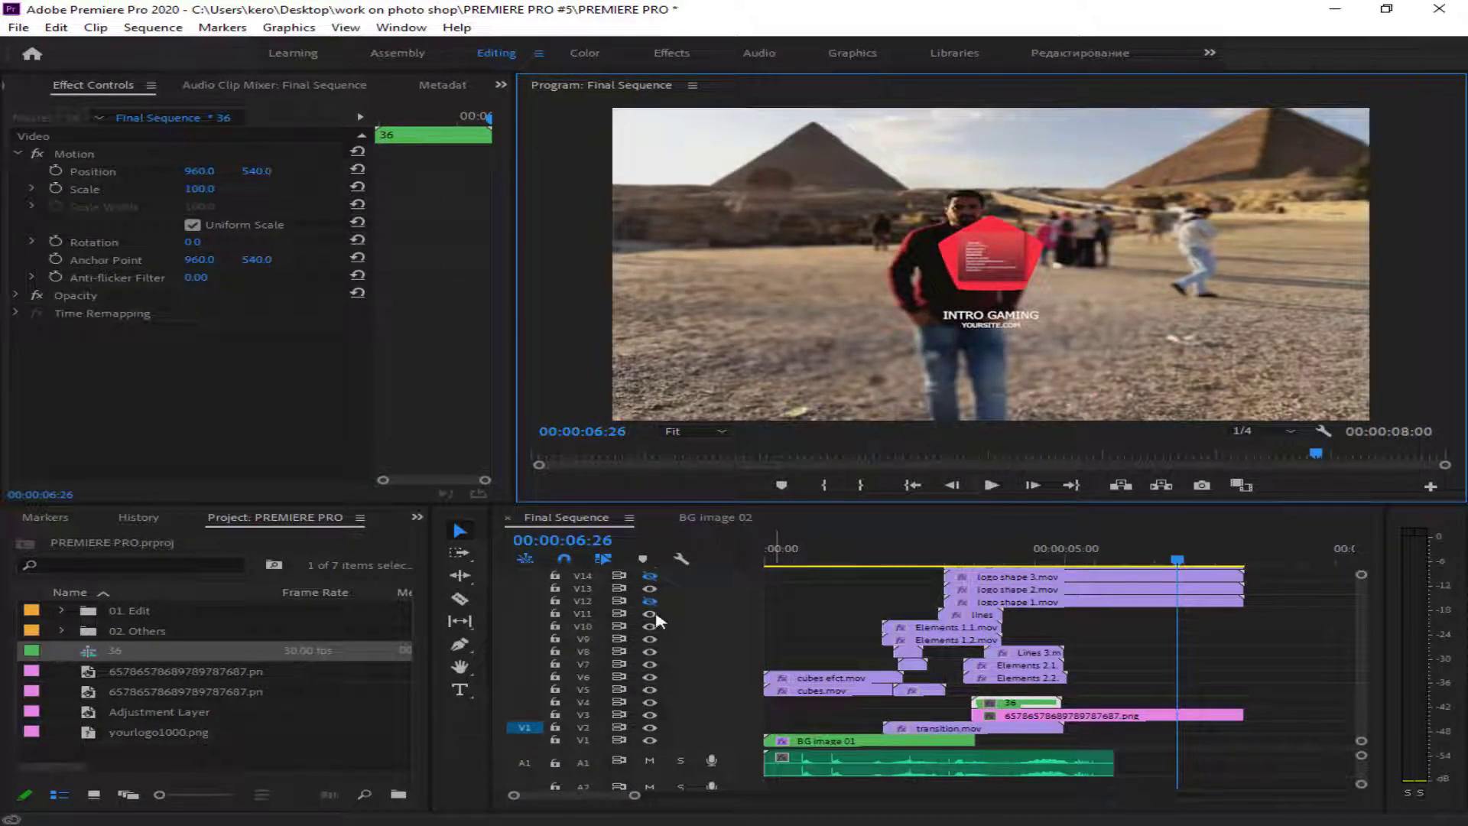
- Turn on the visibility of tracks V12, V14 and V15 and play the intro
click(651, 603)
click(652, 578)
click(1289, 631)
scroll(1288, 631, up, 3)
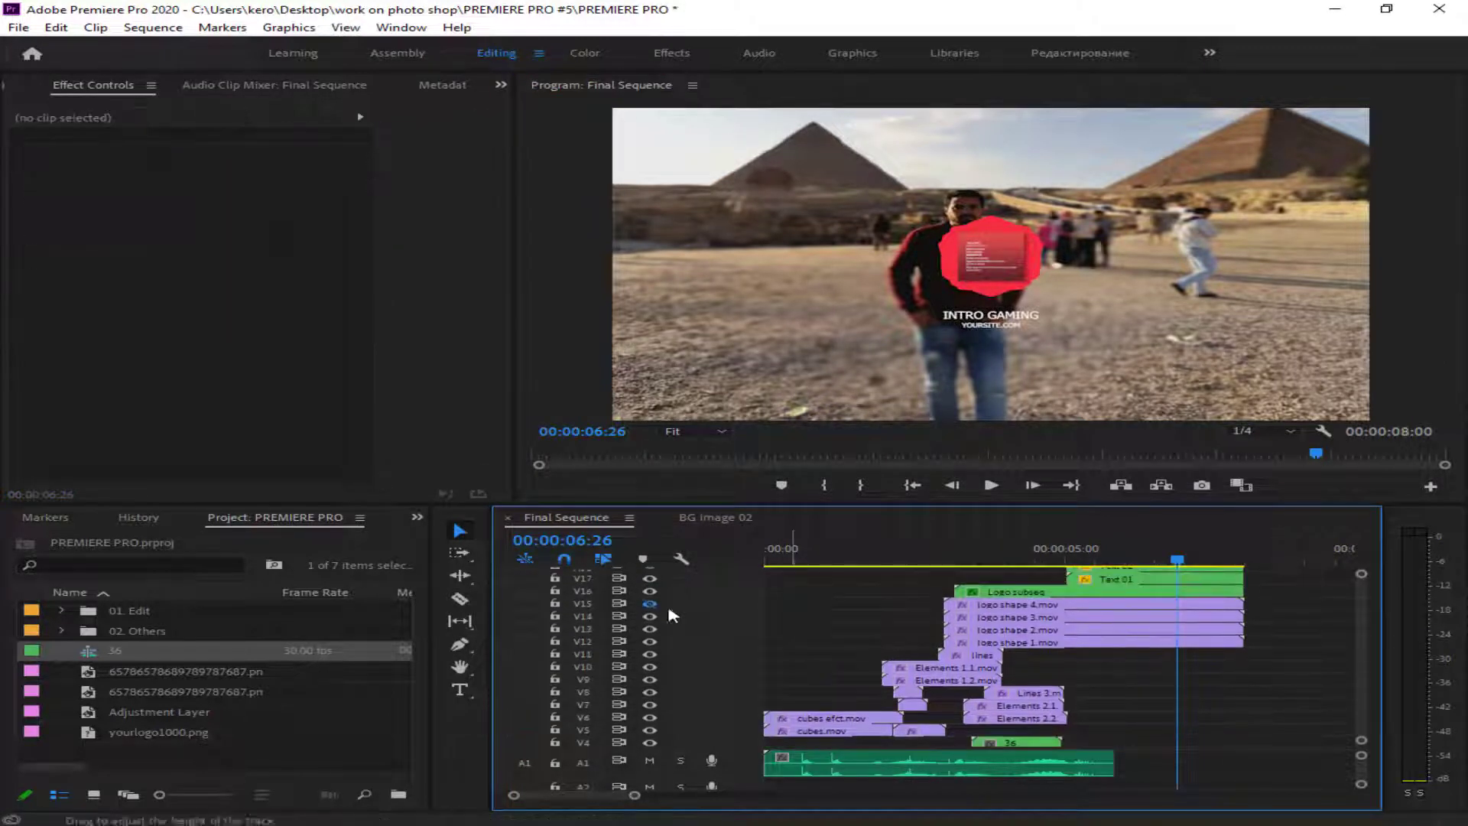
click(651, 605)
scroll(1278, 607, up, 2)
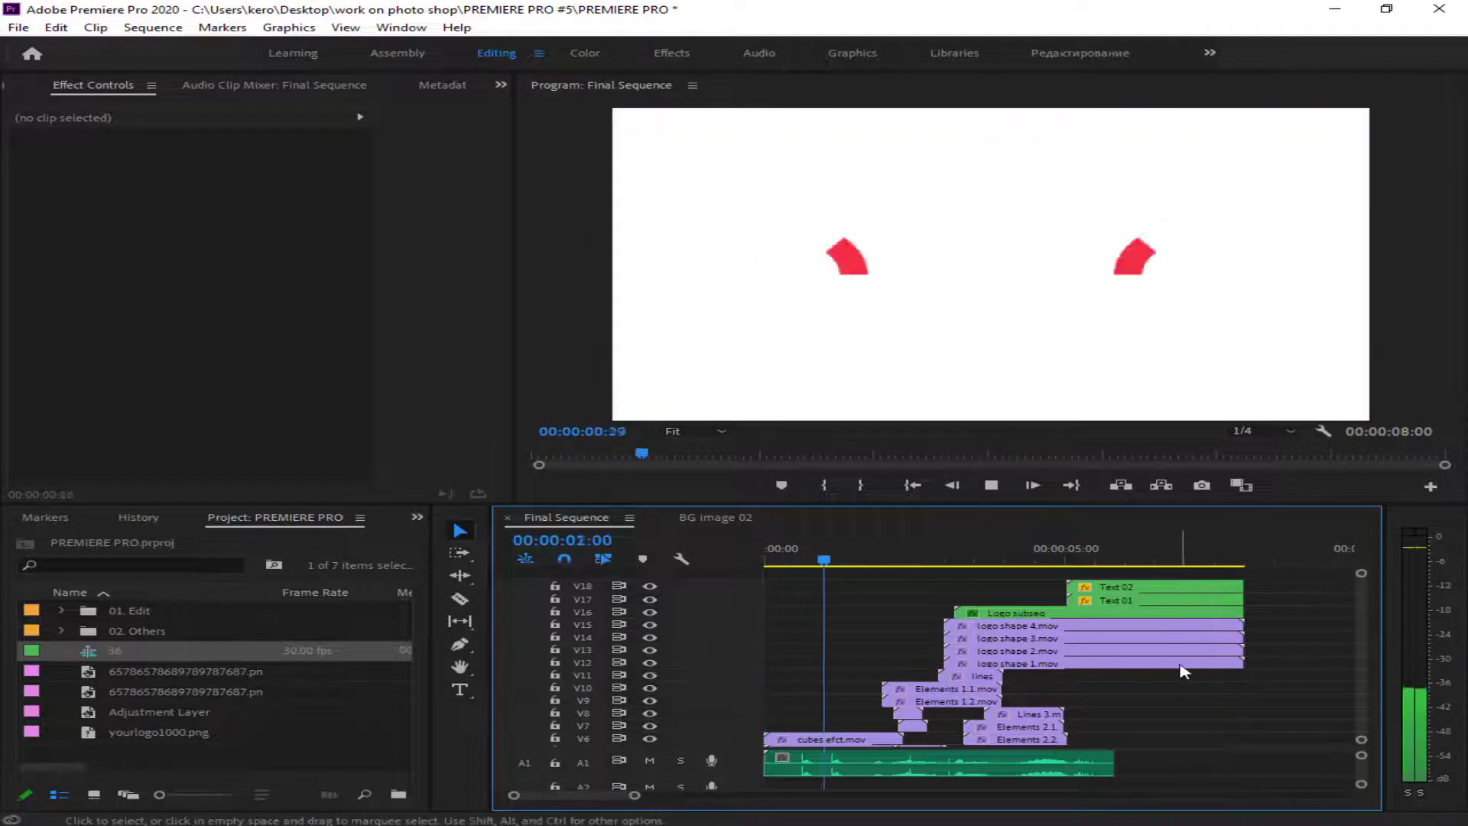
key(space)
- Import the ONE HOUR TOBE PROGRAMER clock logo from the Desktop intro folder and place it on V16 over Logo subseq
click(1173, 612)
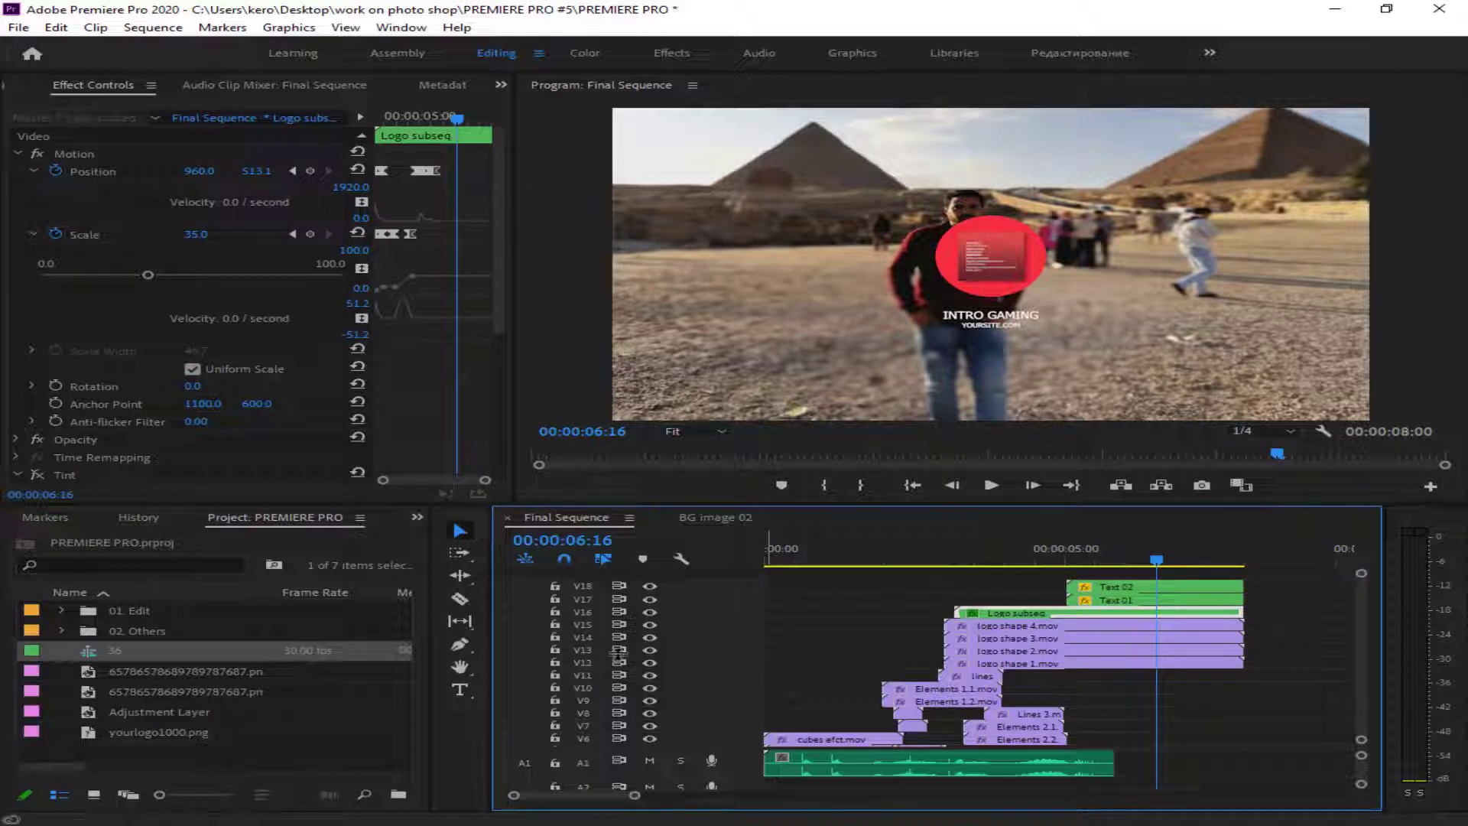
double_click(272, 760)
click(112, 211)
scroll(525, 278, down, 3)
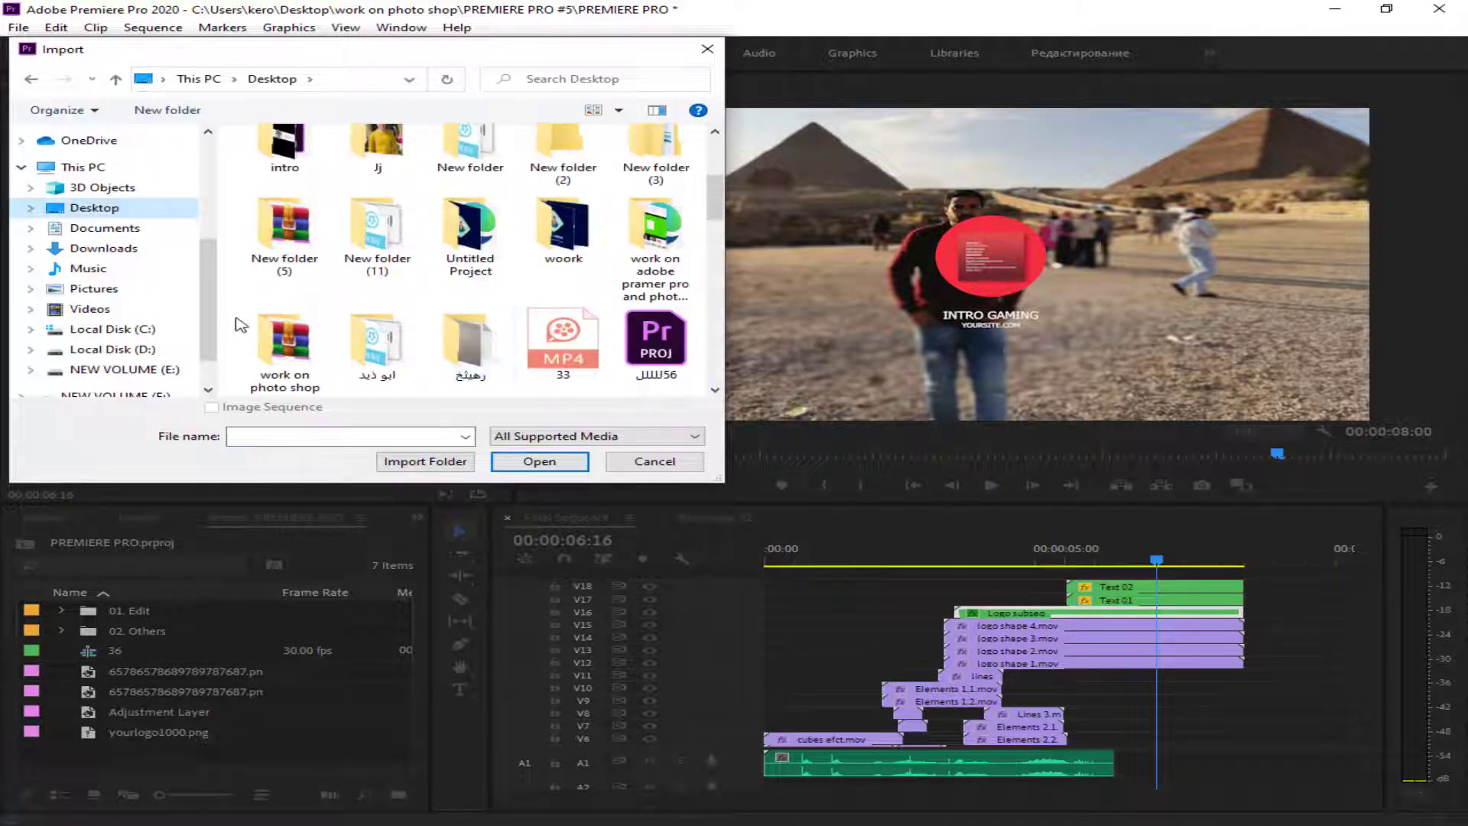
scroll(650, 290, up, 1)
double_click(656, 298)
click(92, 207)
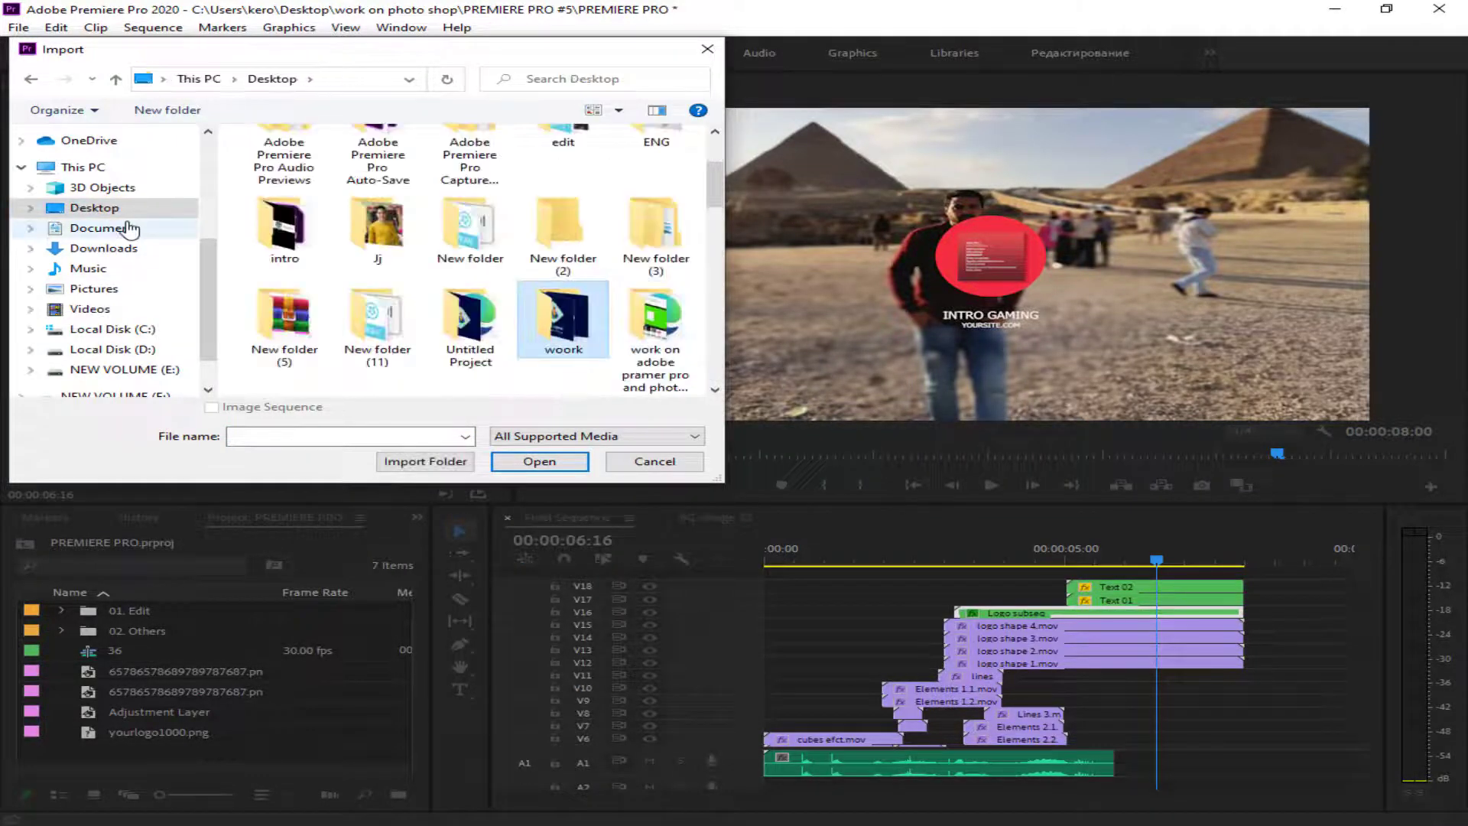
click(98, 228)
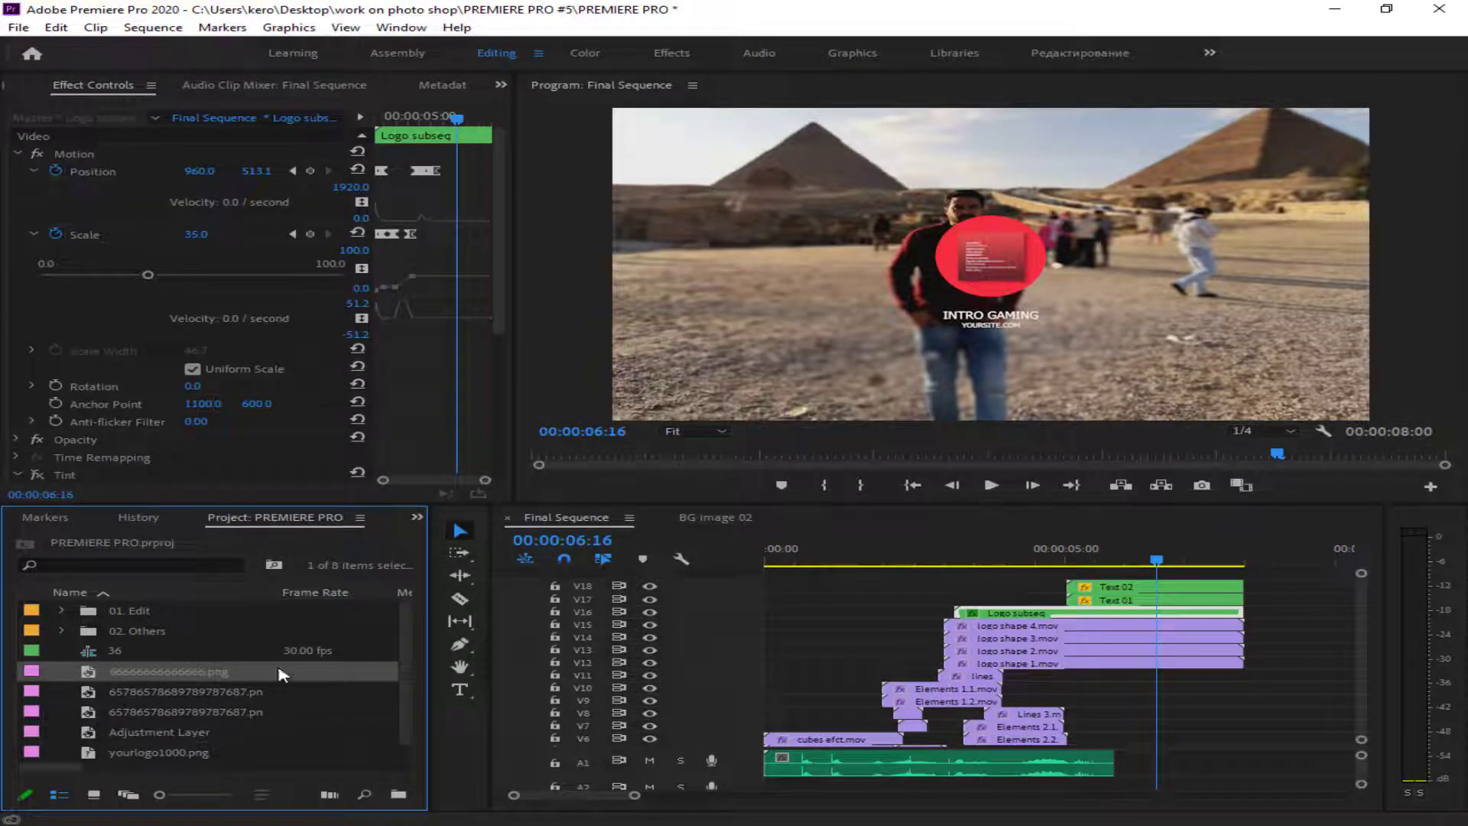
drag(282, 673, 1070, 613)
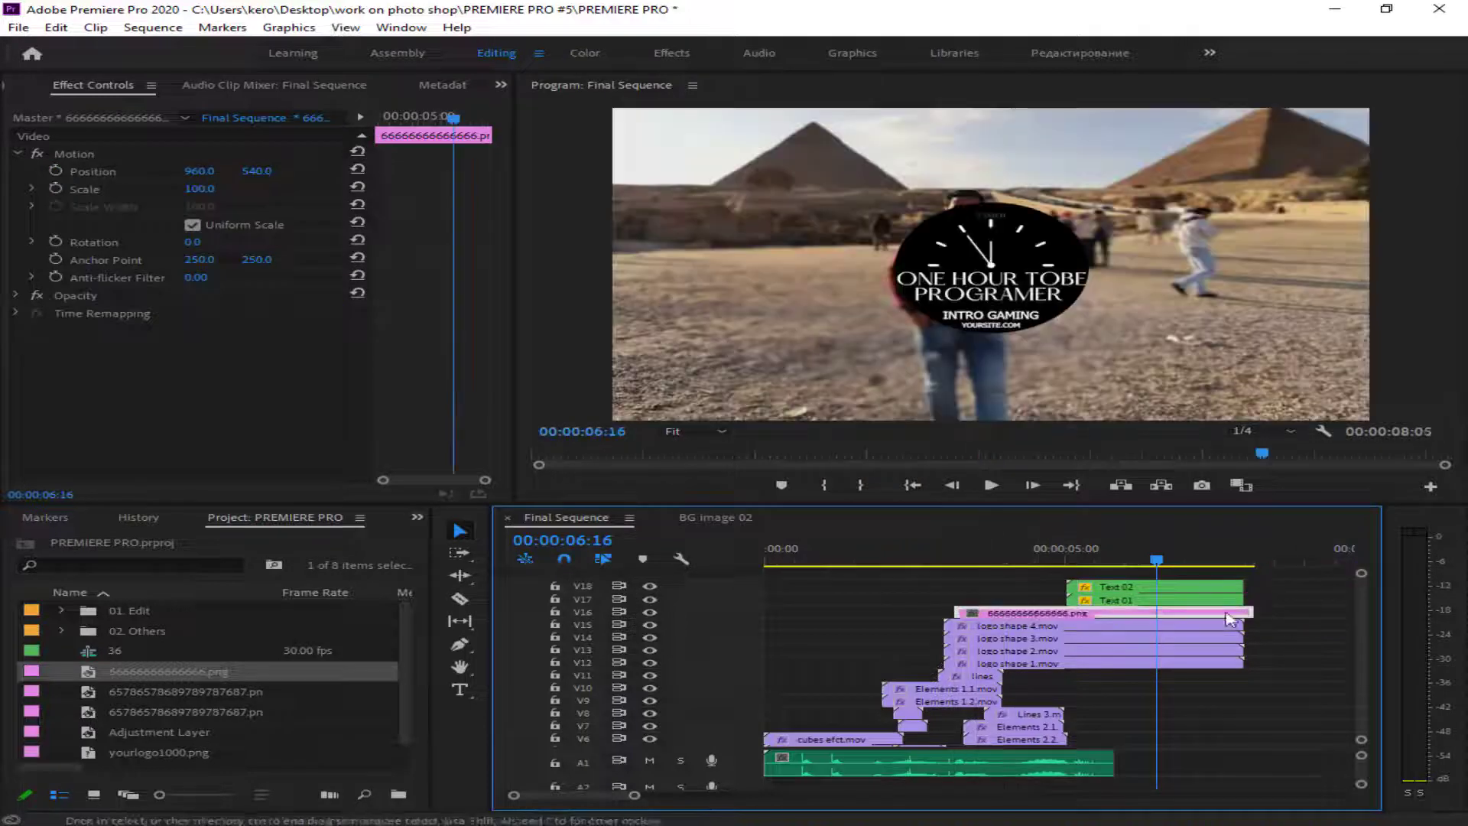
- Fit the clock logo inside the red circle with non-uniform scaling: height 60.4, width 54.6, position 957.0, 505.0
click(921, 306)
drag(892, 337, 928, 310)
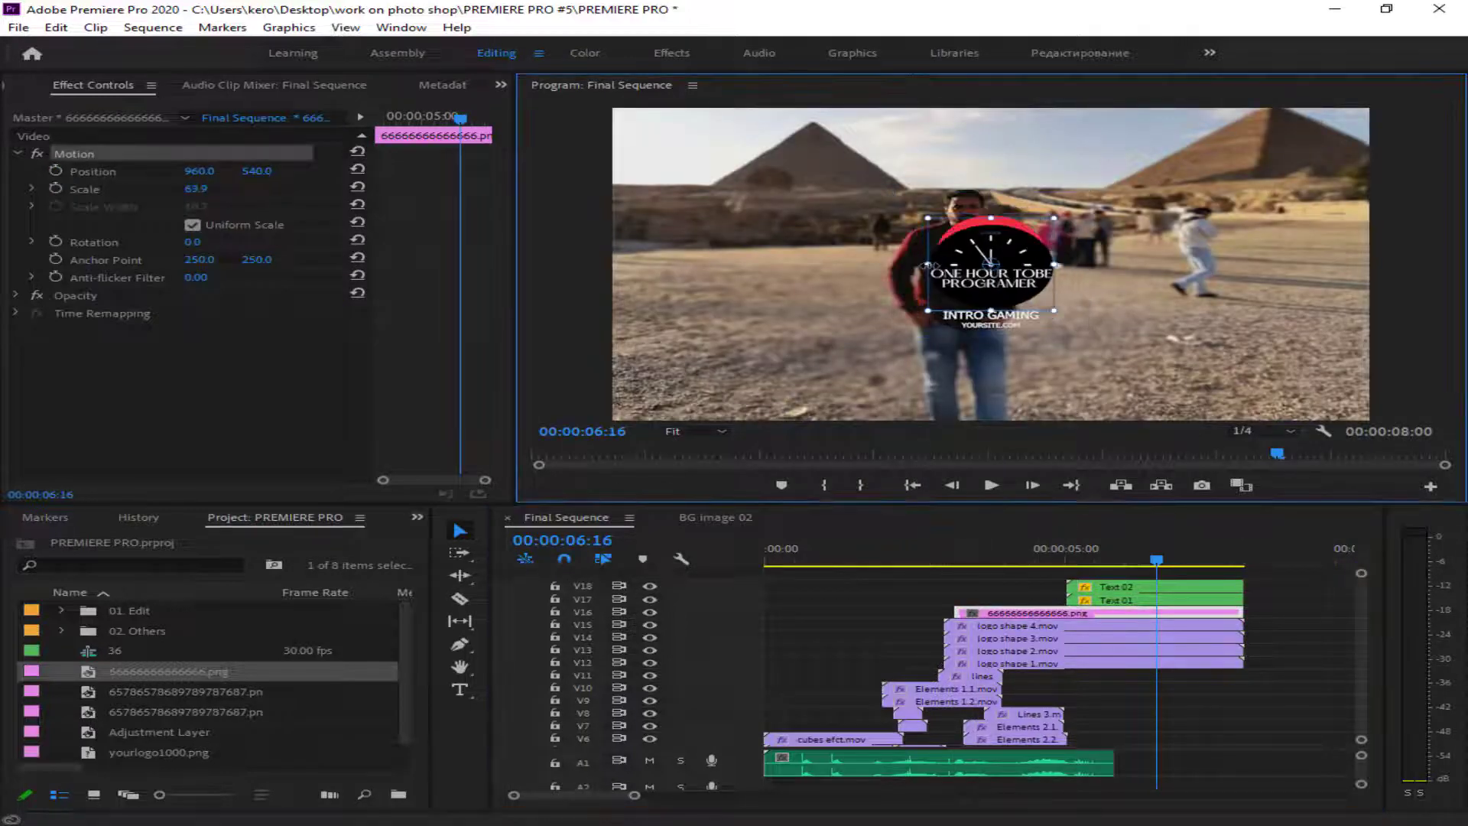
drag(989, 251, 1049, 215)
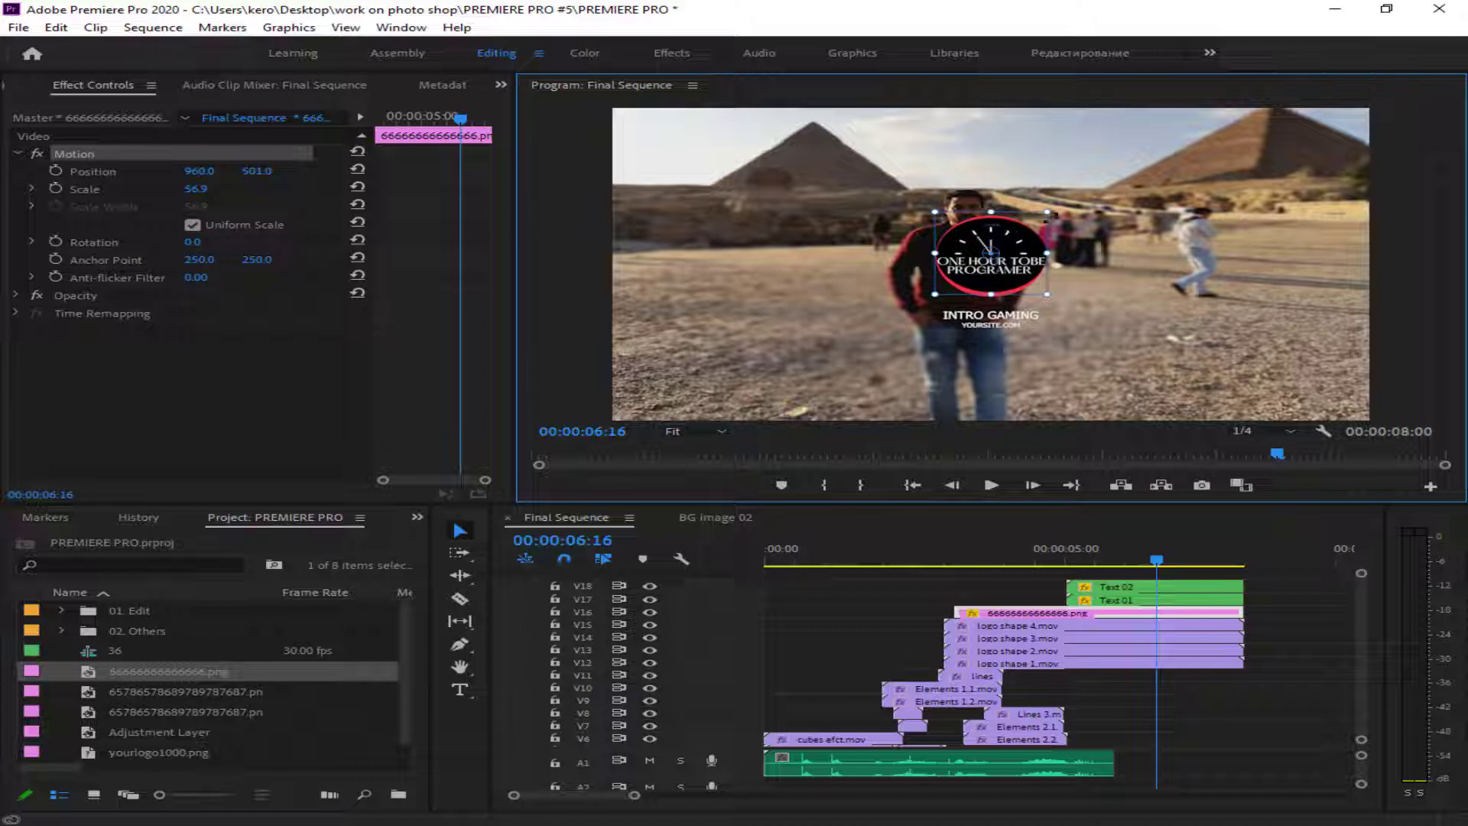
click(195, 227)
drag(1050, 253, 1047, 253)
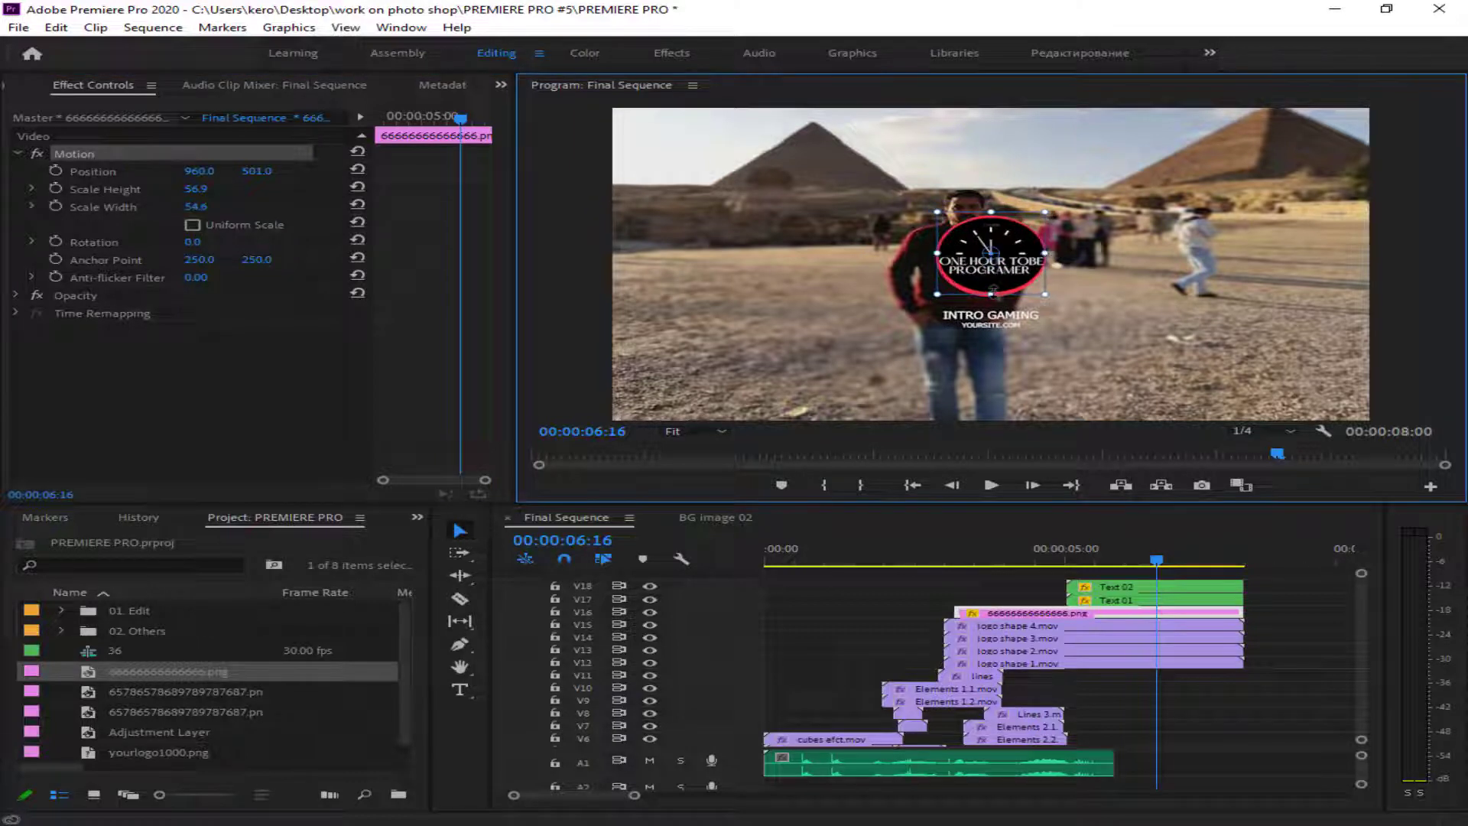
click(928, 264)
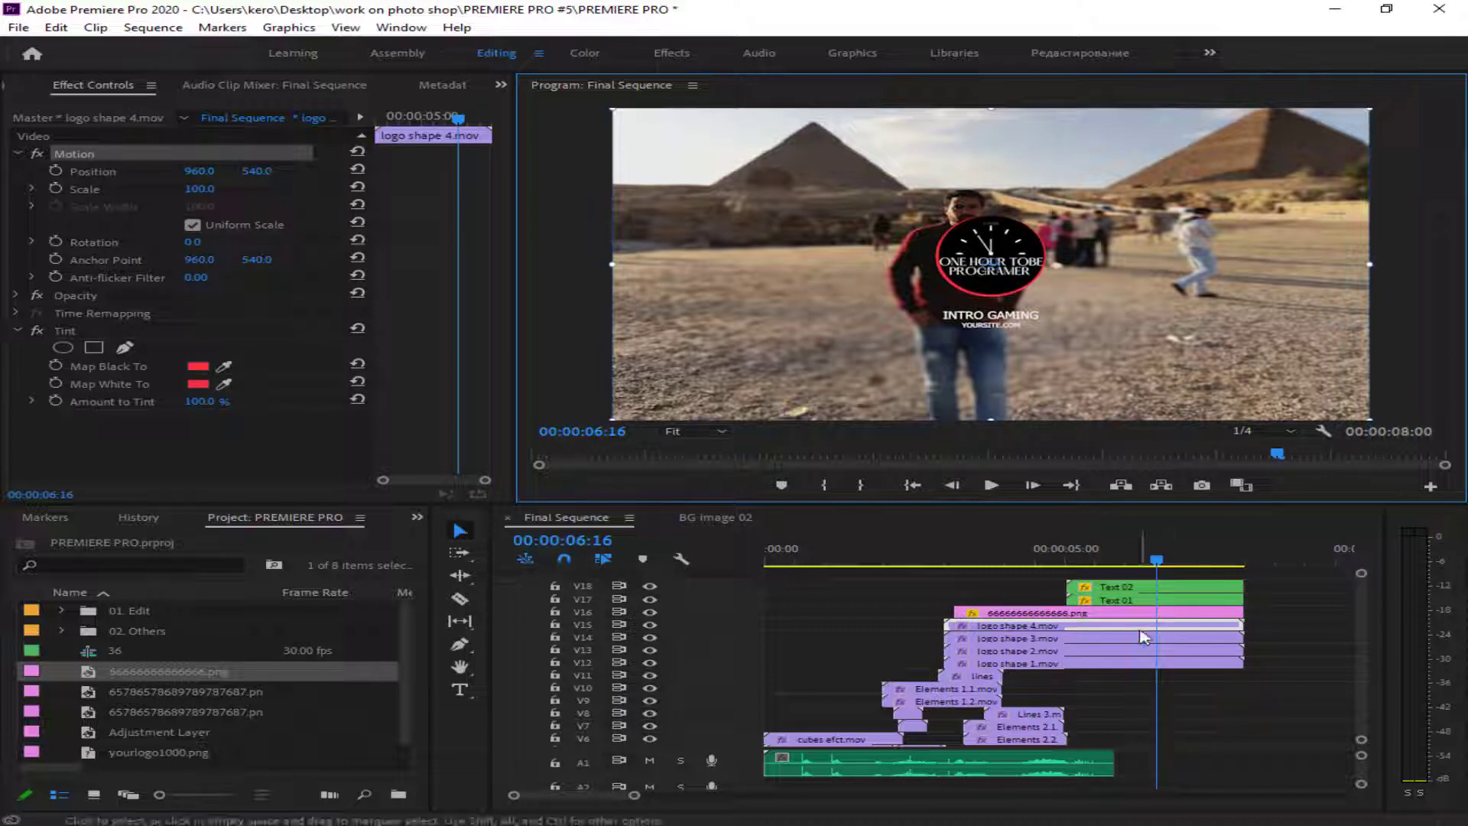
click(994, 245)
- Play the logo's appearance and split the clips on all tracks at 00:00:05:03
drag(1008, 551, 955, 555)
key(space)
key(space)
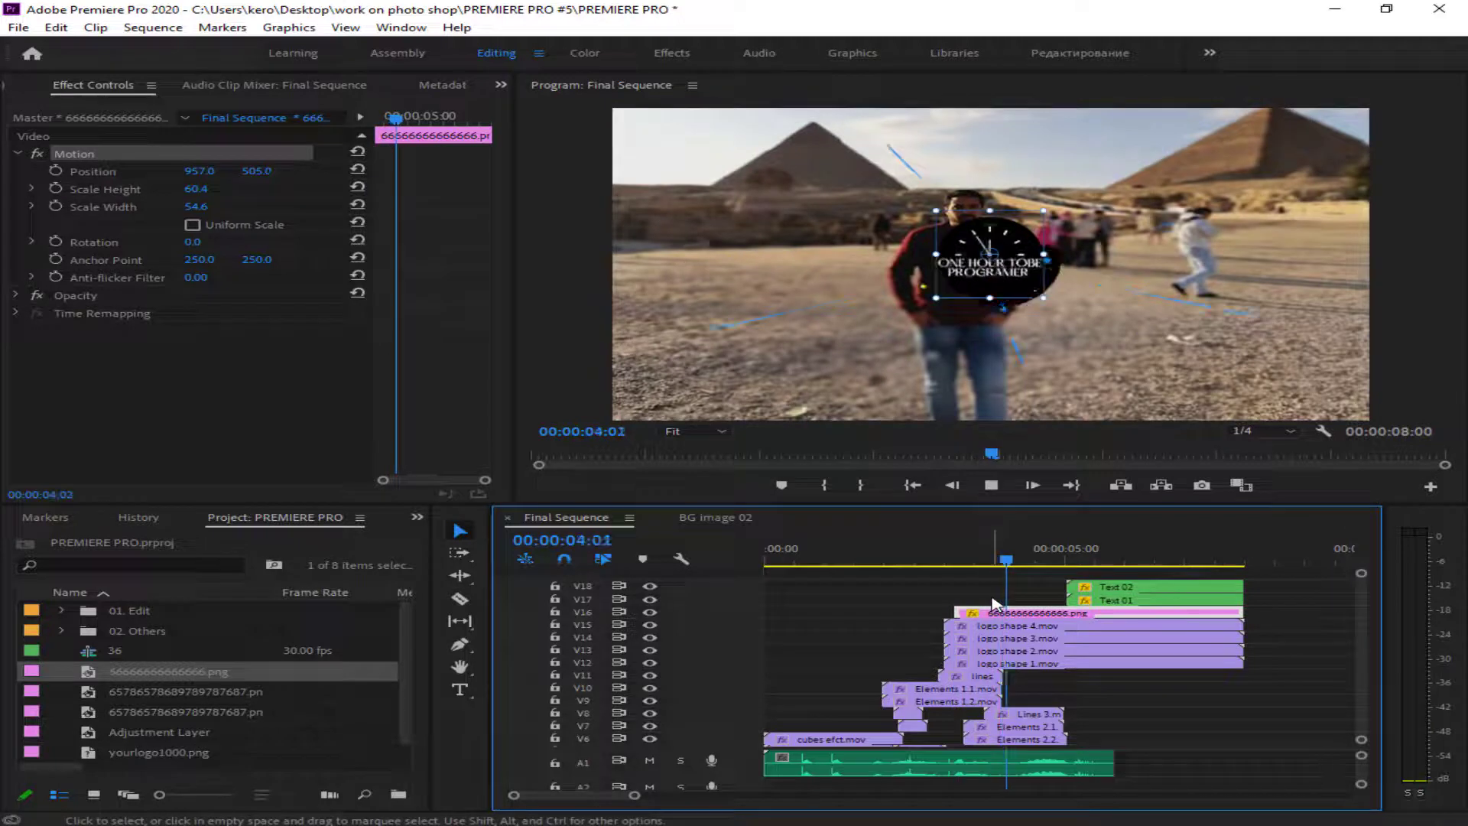
key(space)
key(space)
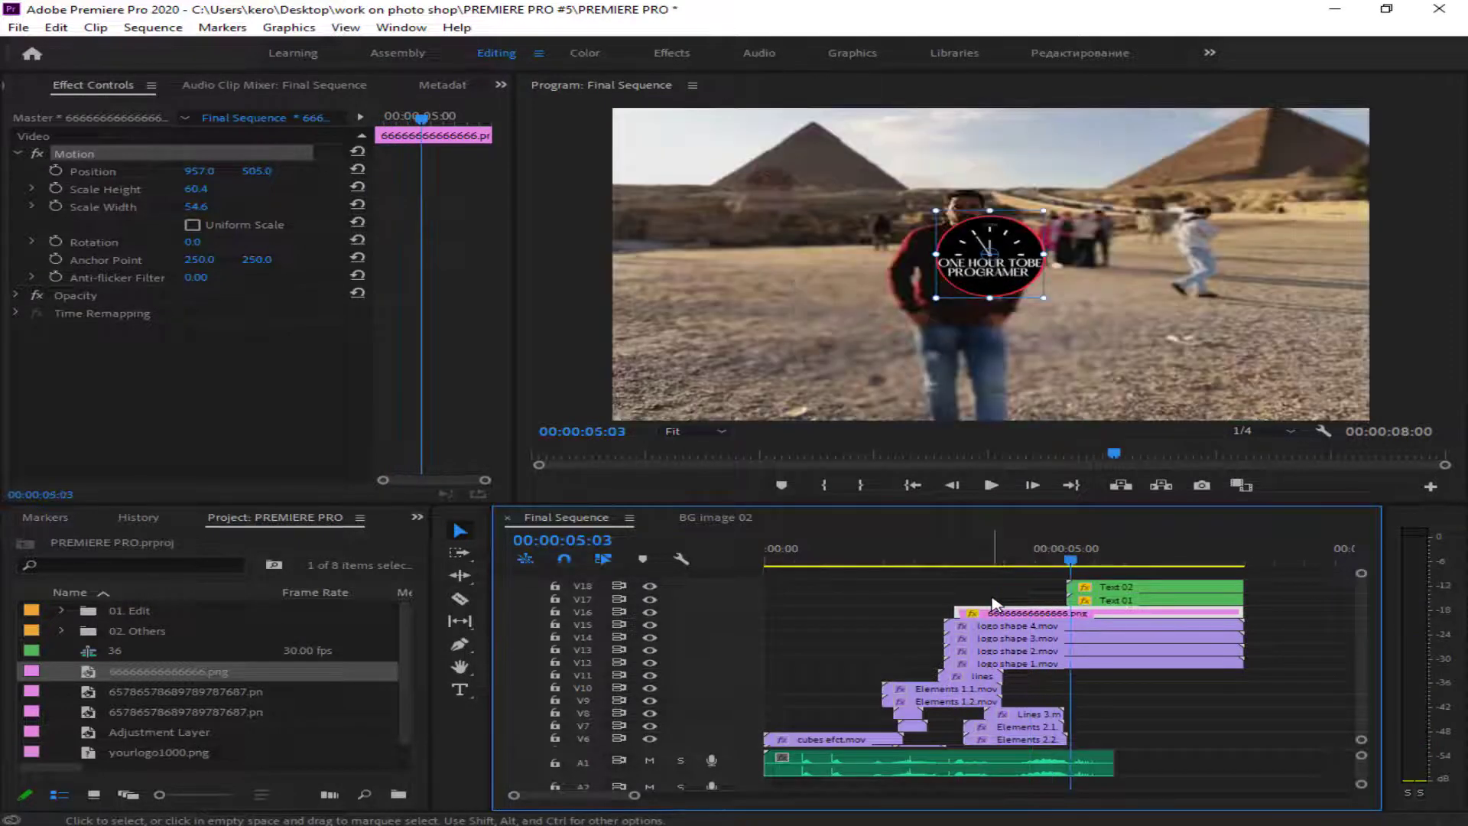
key(c)
shift+click(1073, 622)
key(v)
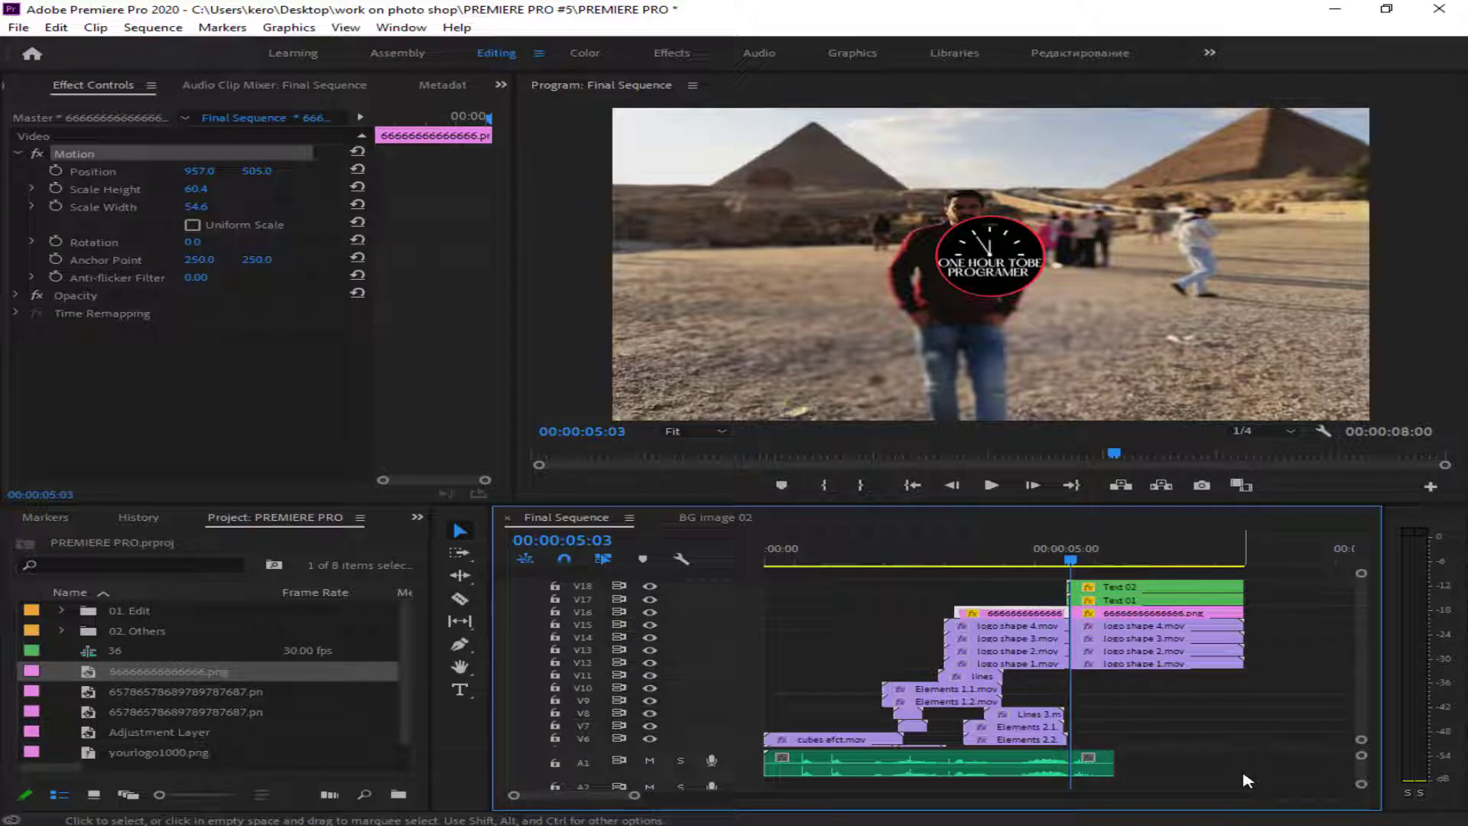
- Trim the first clock logo clip on V16 to end just before 00:00:03:15 and play the shortened section
drag(634, 795, 573, 796)
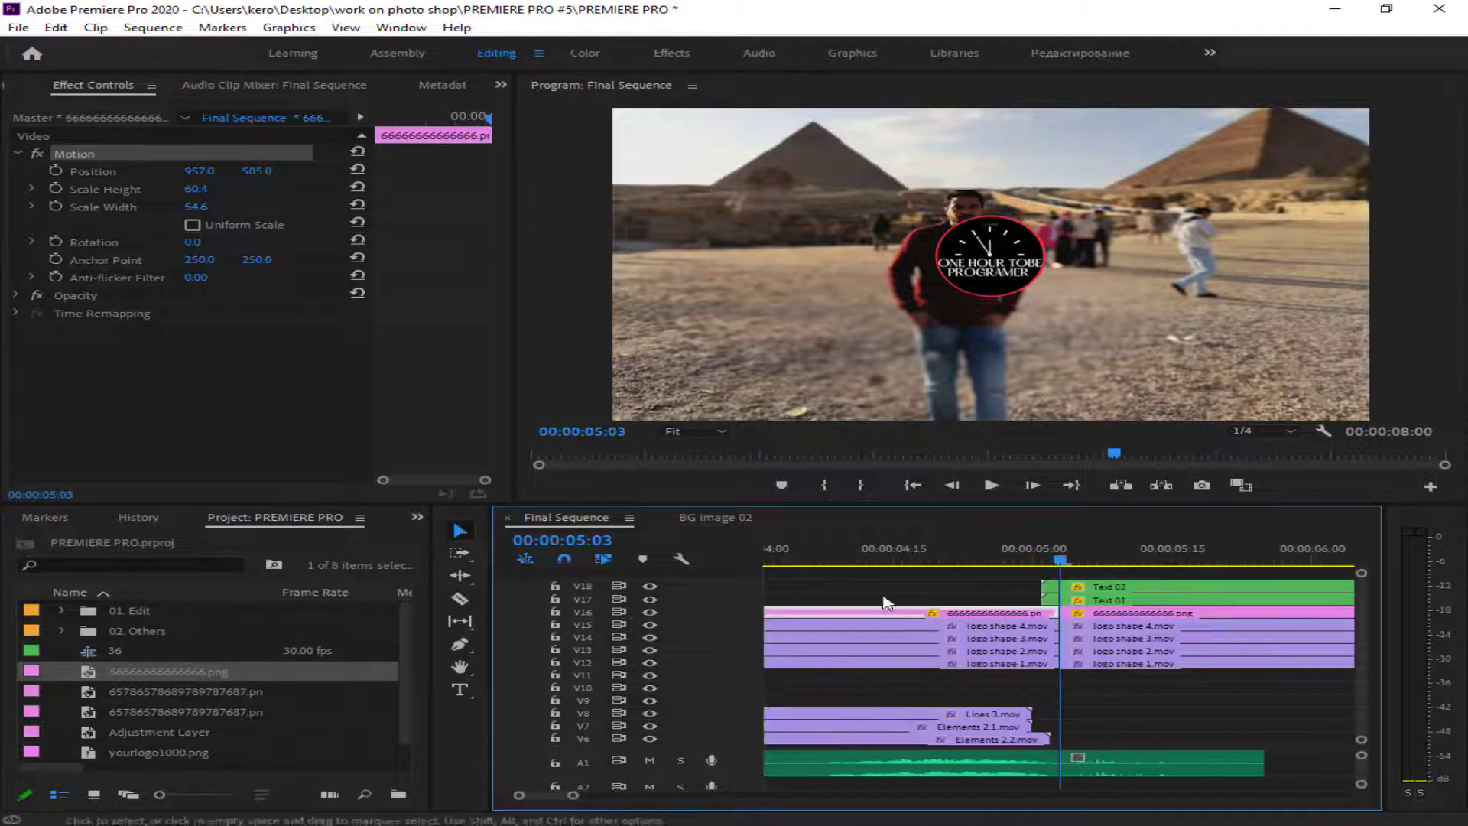
drag(921, 561, 1001, 639)
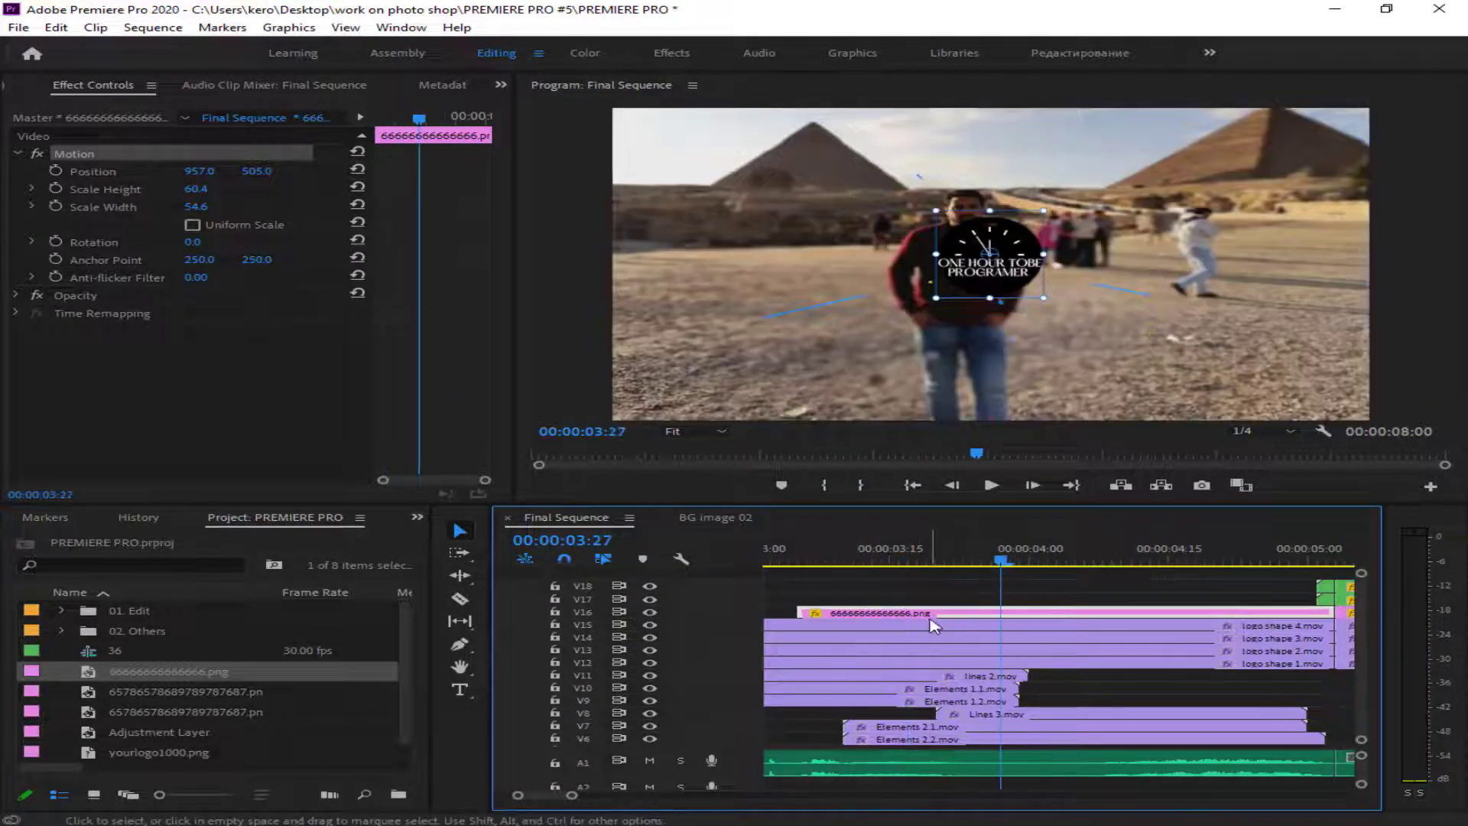
drag(1330, 616, 869, 616)
key(space)
drag(1075, 563, 879, 611)
- Compare the clock logo with the animation beneath it at 00:00:03:05 and set uniform scale to 20.4, position 958.0, 536.0
click(649, 613)
drag(899, 552, 791, 567)
click(649, 613)
drag(198, 189, 198, 188)
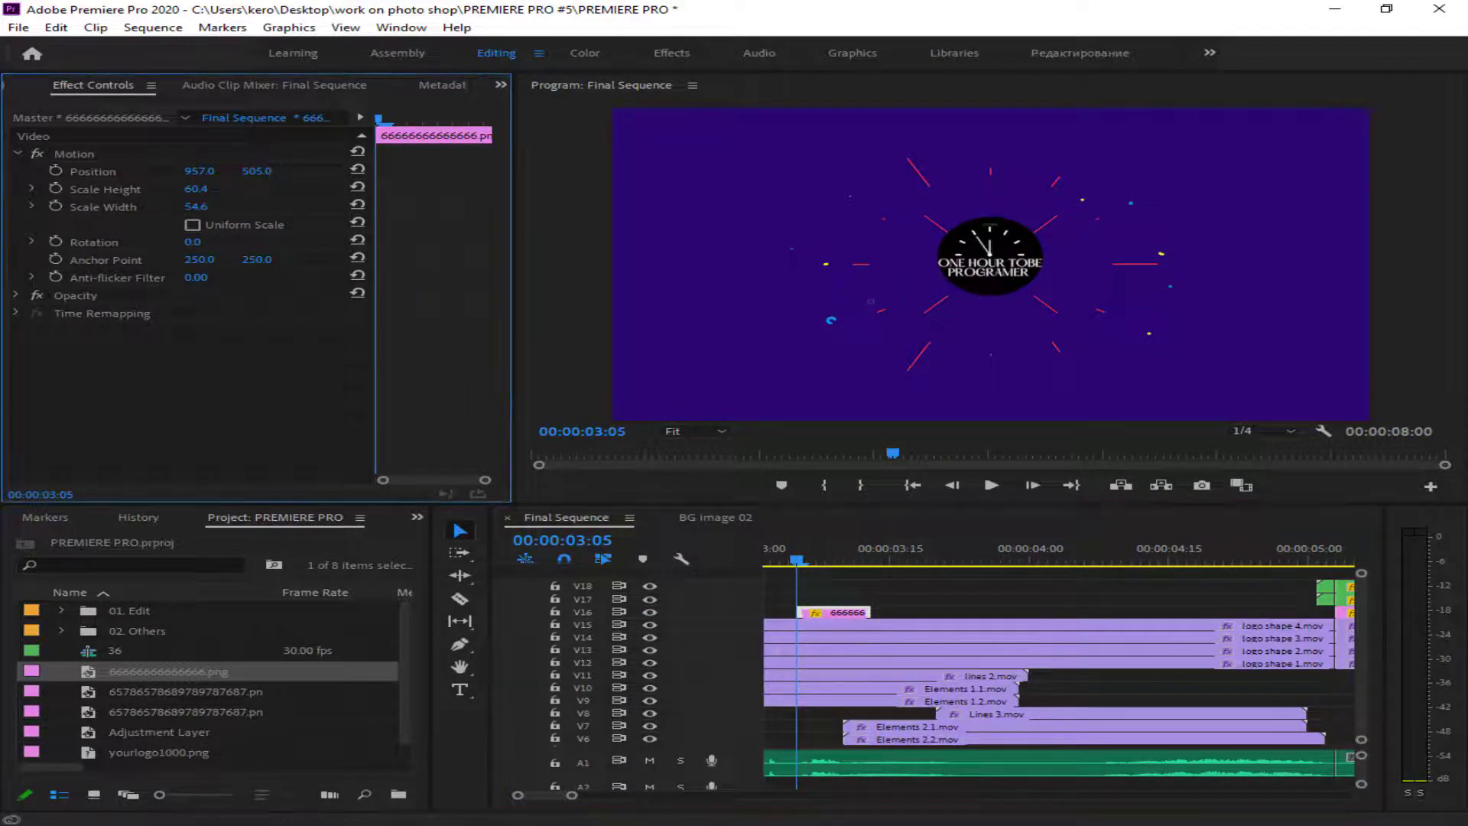
click(191, 224)
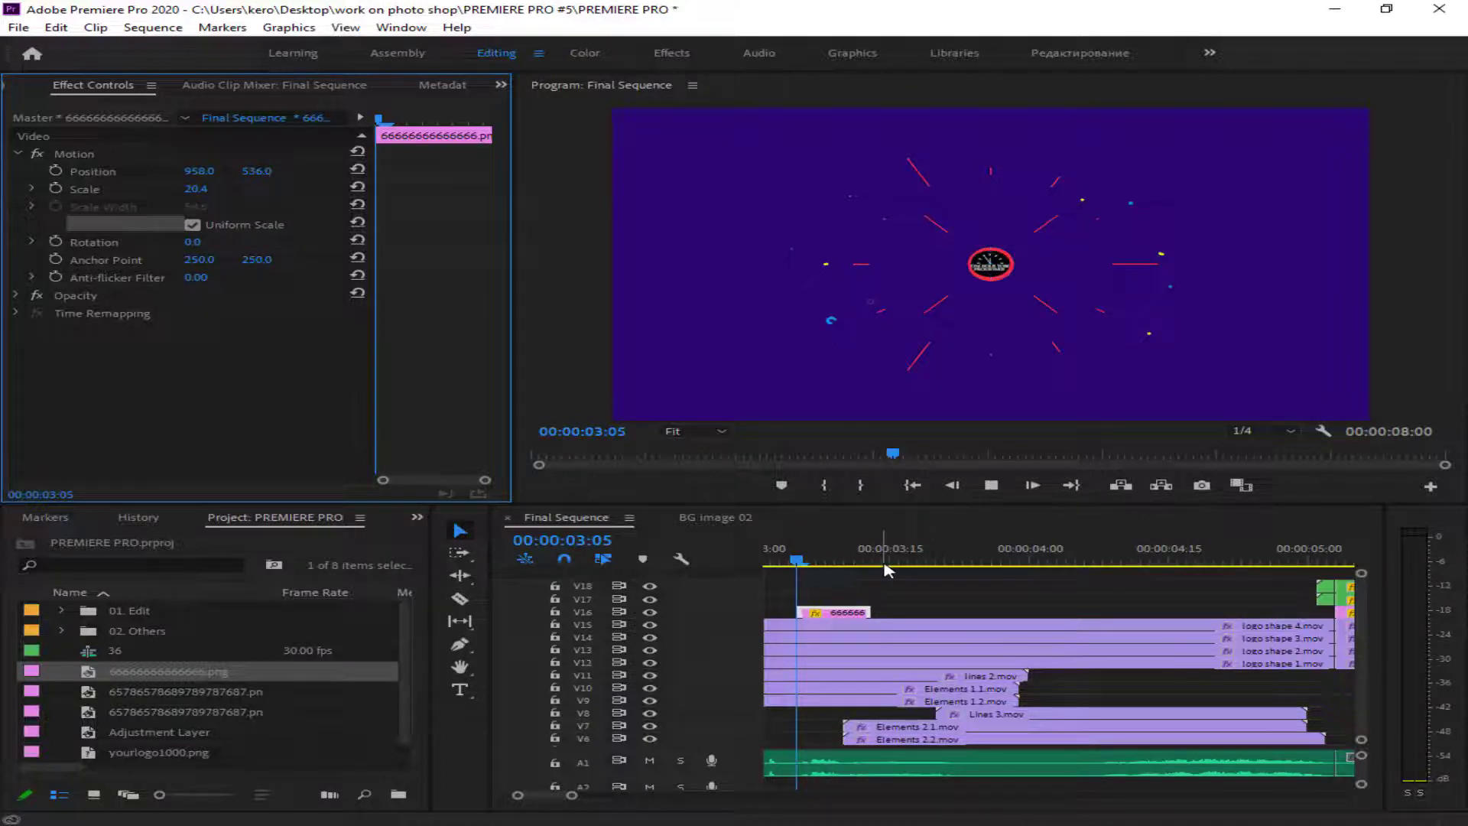
- Extend the first clock logo clip to about 00:00:04:14 and enable Position and Scale keyframing at 00:00:03:27
drag(869, 613, 971, 613)
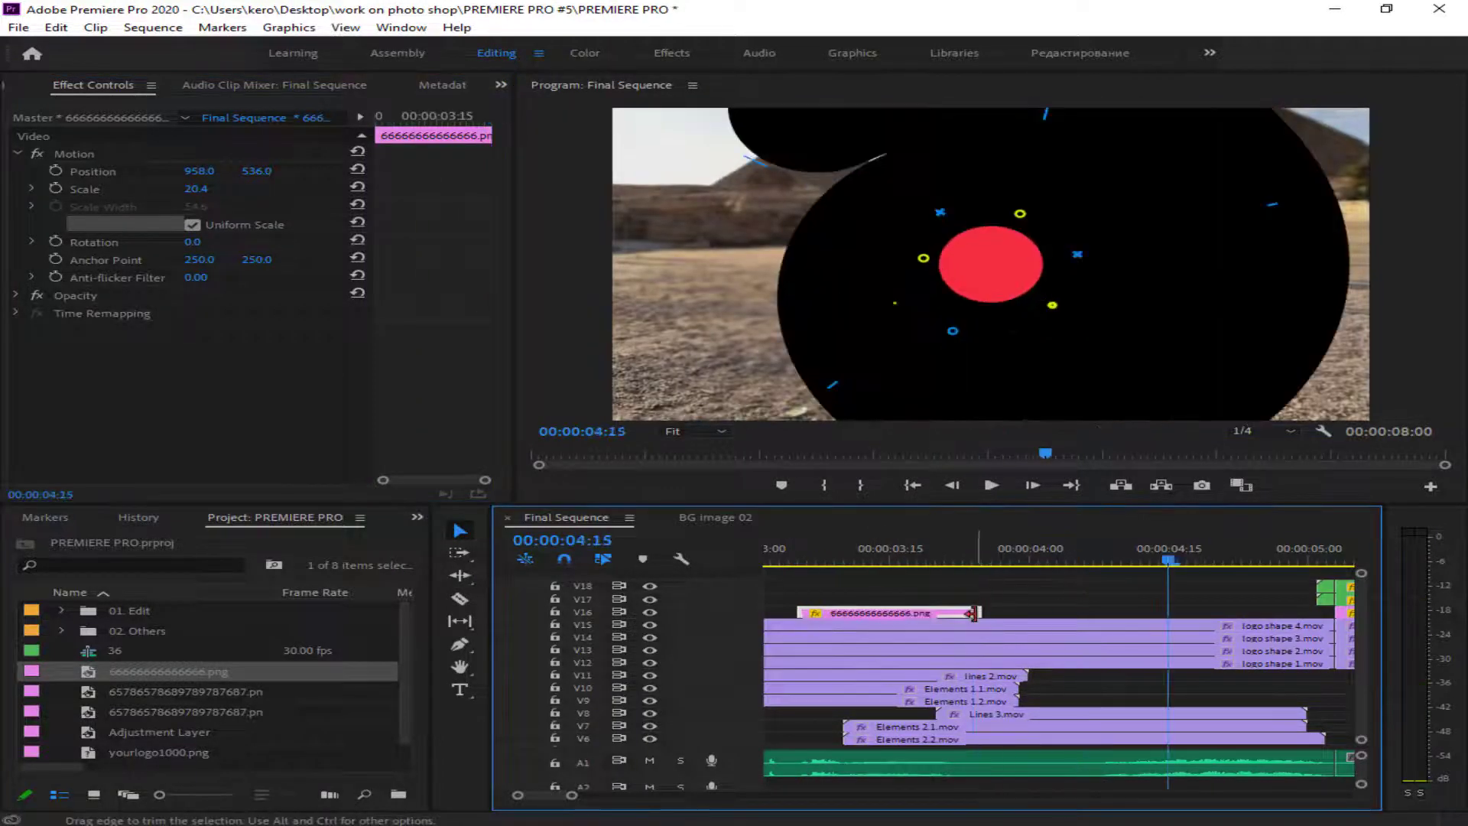
drag(1009, 560, 1158, 613)
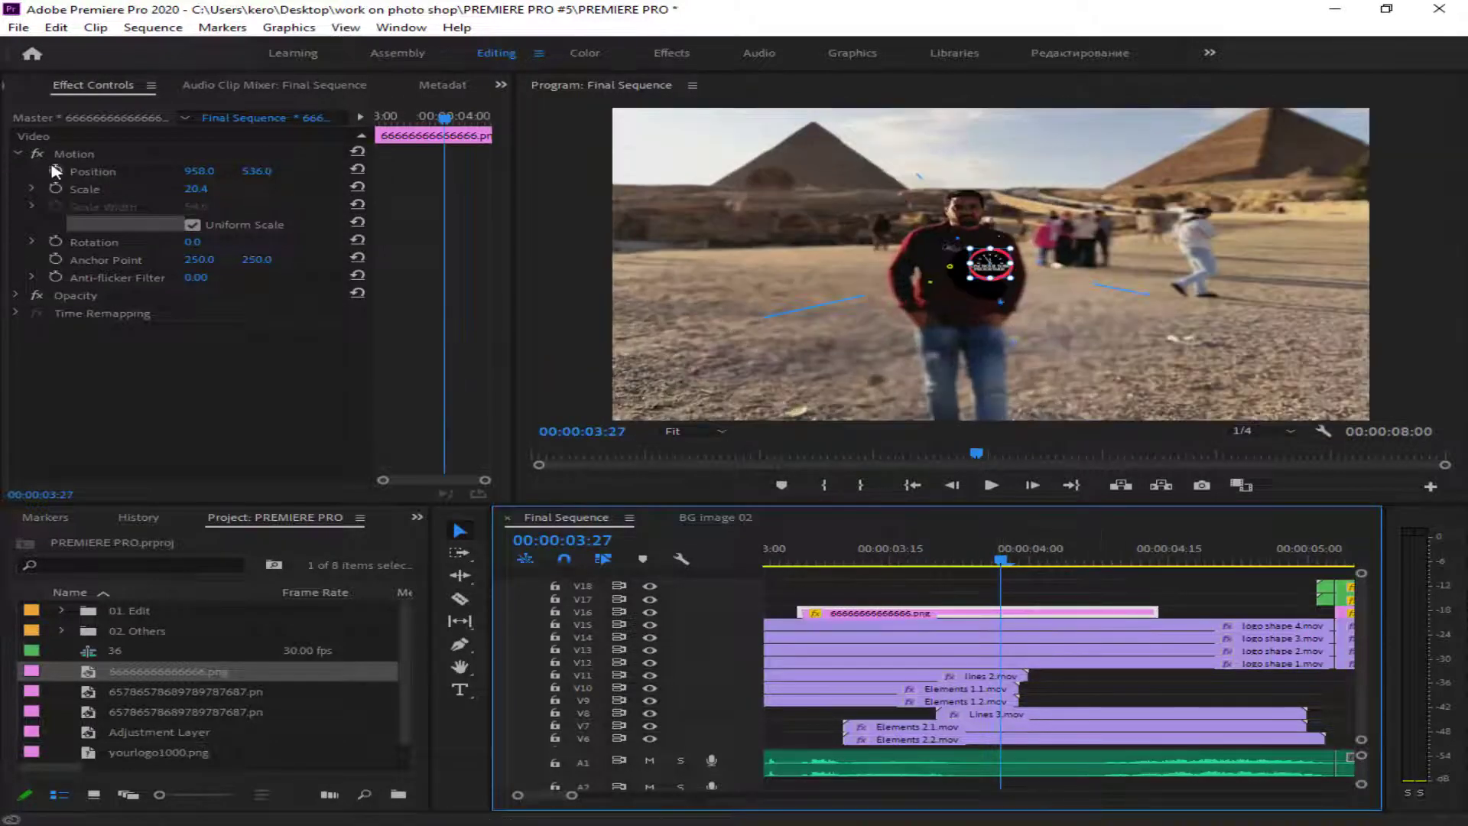
click(56, 171)
click(56, 188)
- Add Scale keyframes of 41.4 at 00:00:04:09 and 55.4 at 00:00:04:23, extending the clock logo clip to 00:00:04:25
key(space)
key(space)
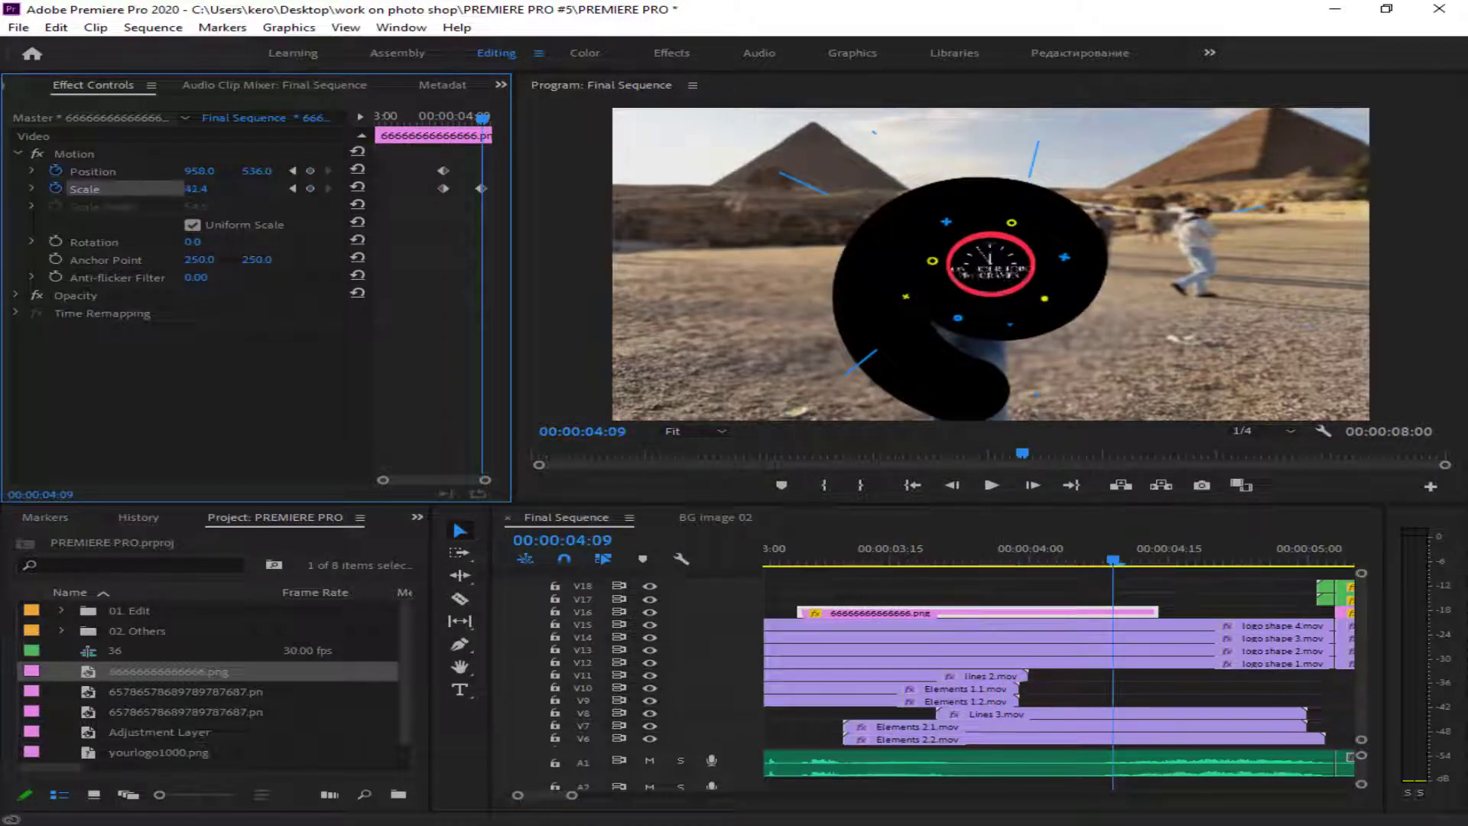
drag(1156, 613, 1267, 613)
key(space)
key(space)
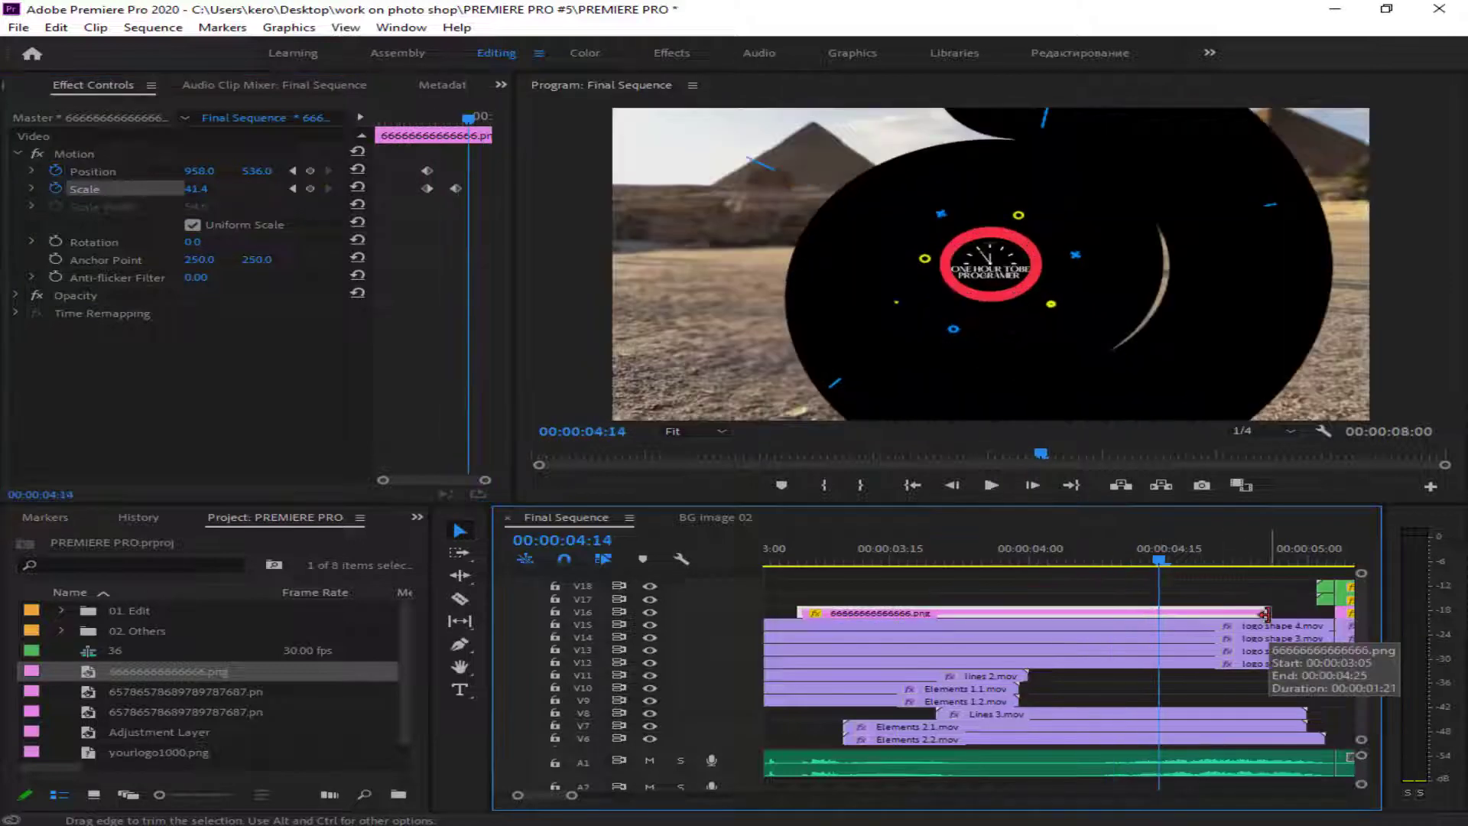
drag(1210, 562, 1243, 565)
drag(196, 189, 212, 189)
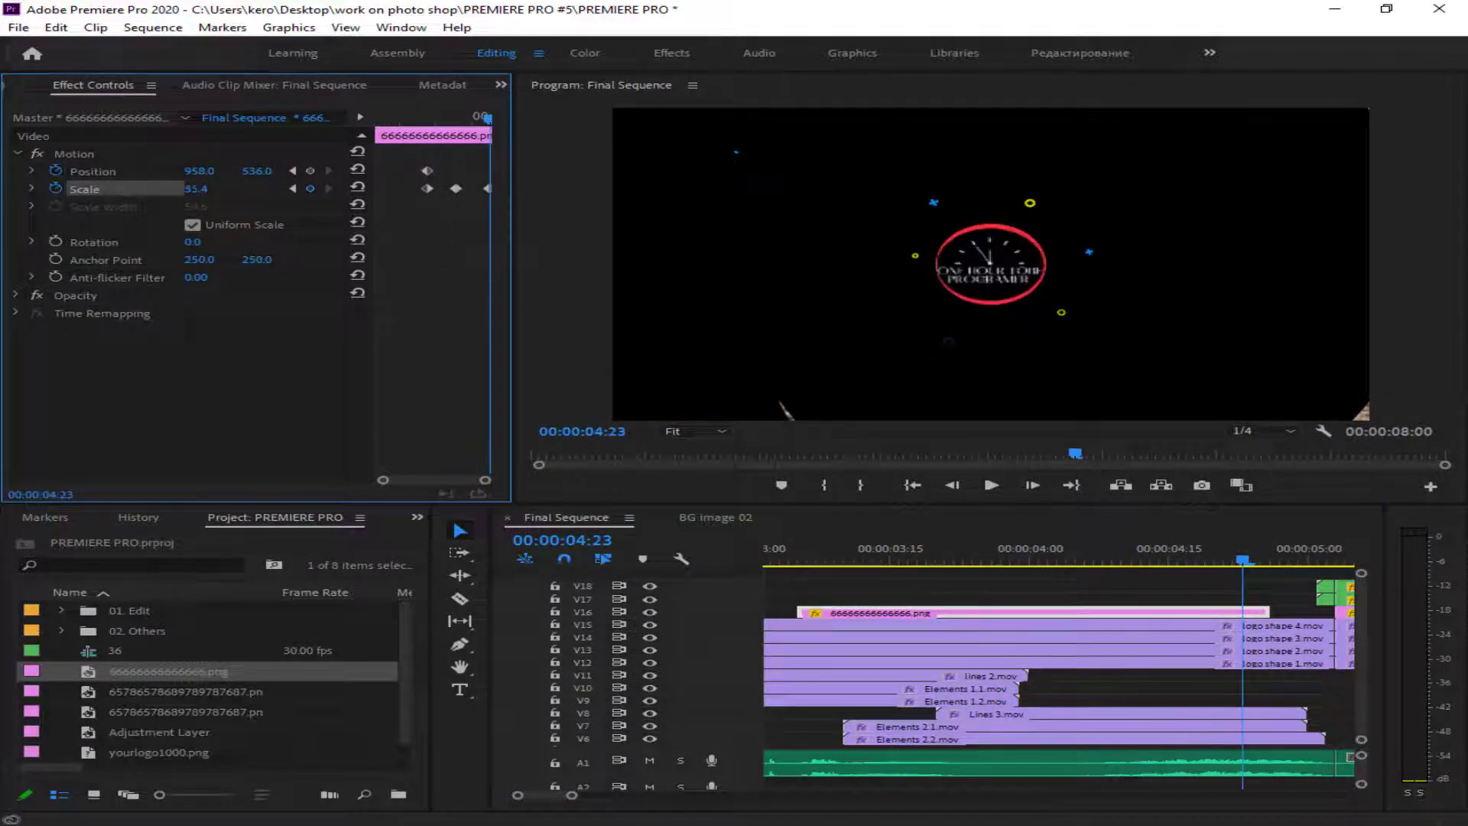
- Extend the clock logo clip to the split and keyframe its vertical position to 529.0 at 00:00:04:29 and 515.0 at 00:00:05:01
drag(1275, 612, 1318, 616)
key(space)
key(space)
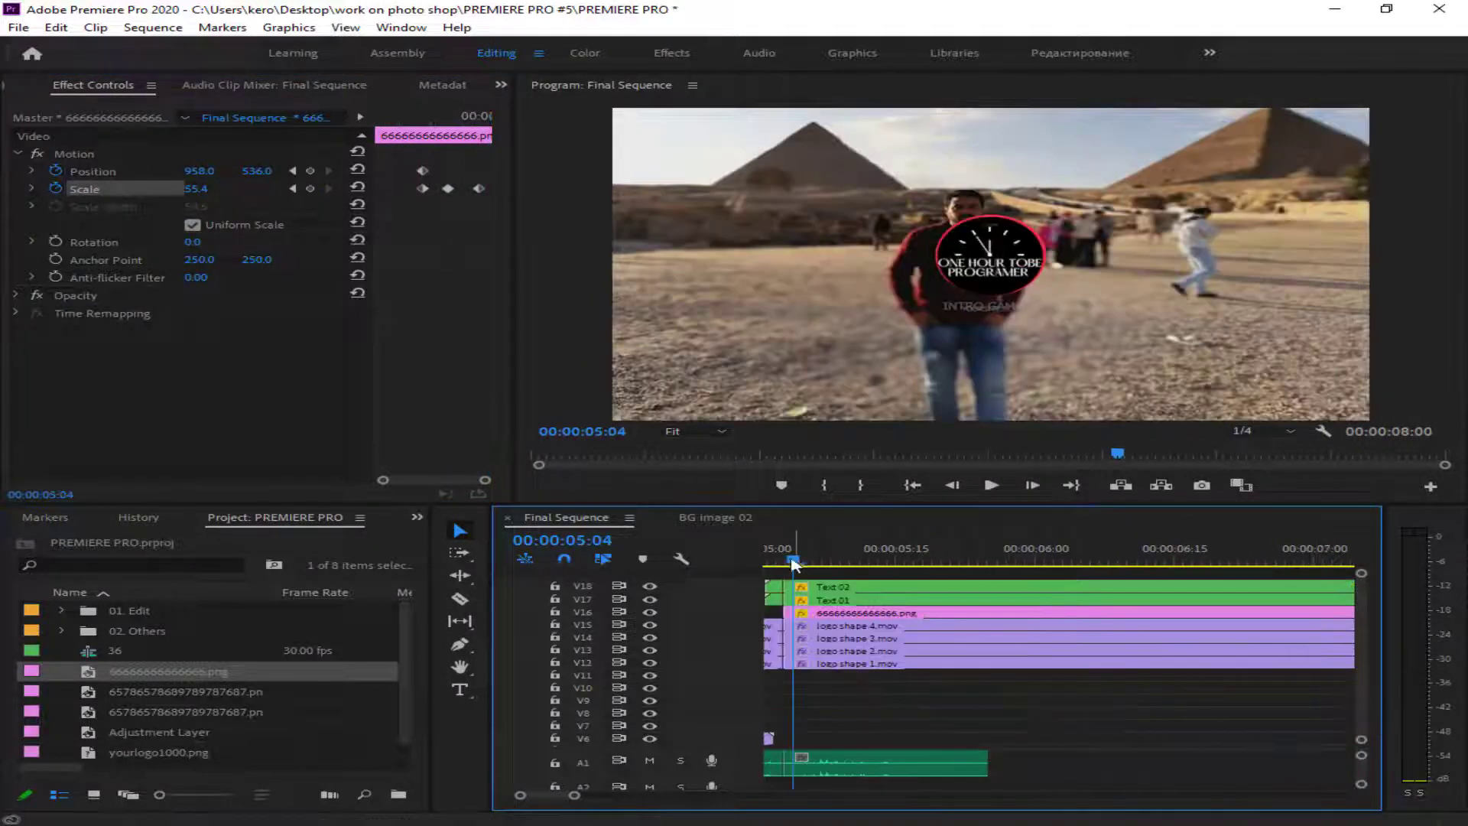
drag(793, 561, 815, 581)
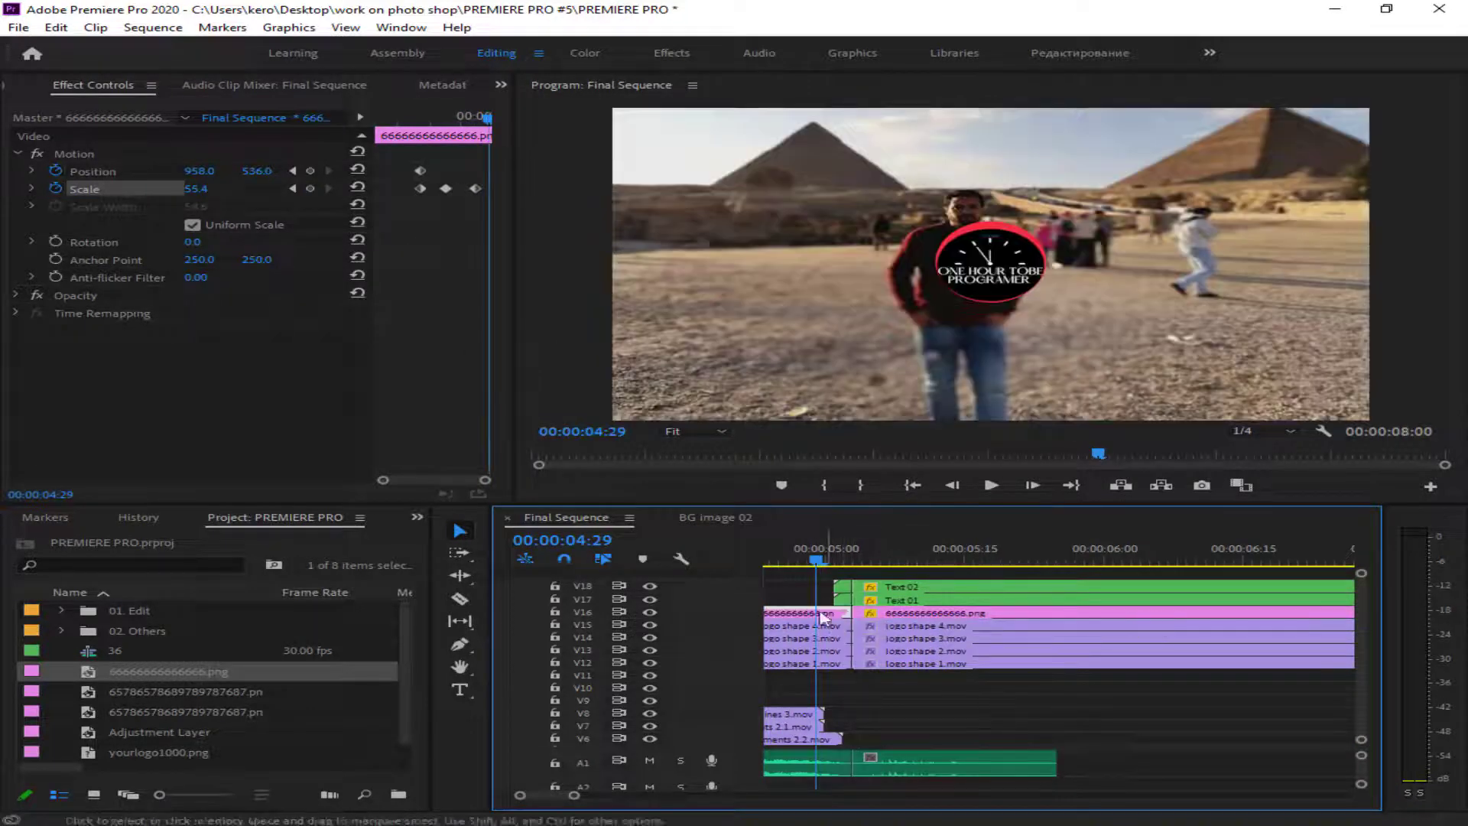
drag(257, 171, 251, 171)
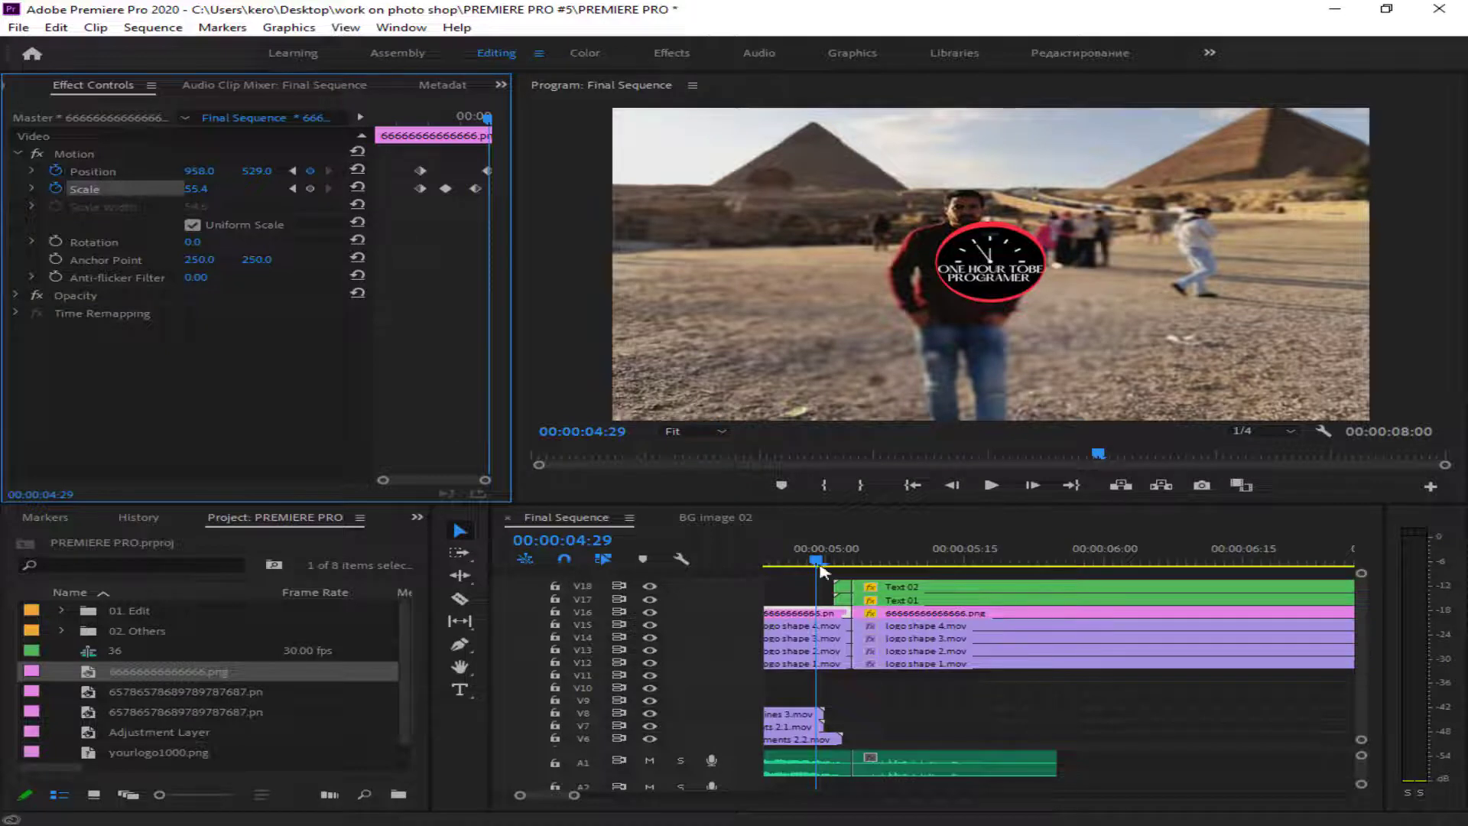
drag(822, 571, 835, 570)
drag(257, 171, 239, 172)
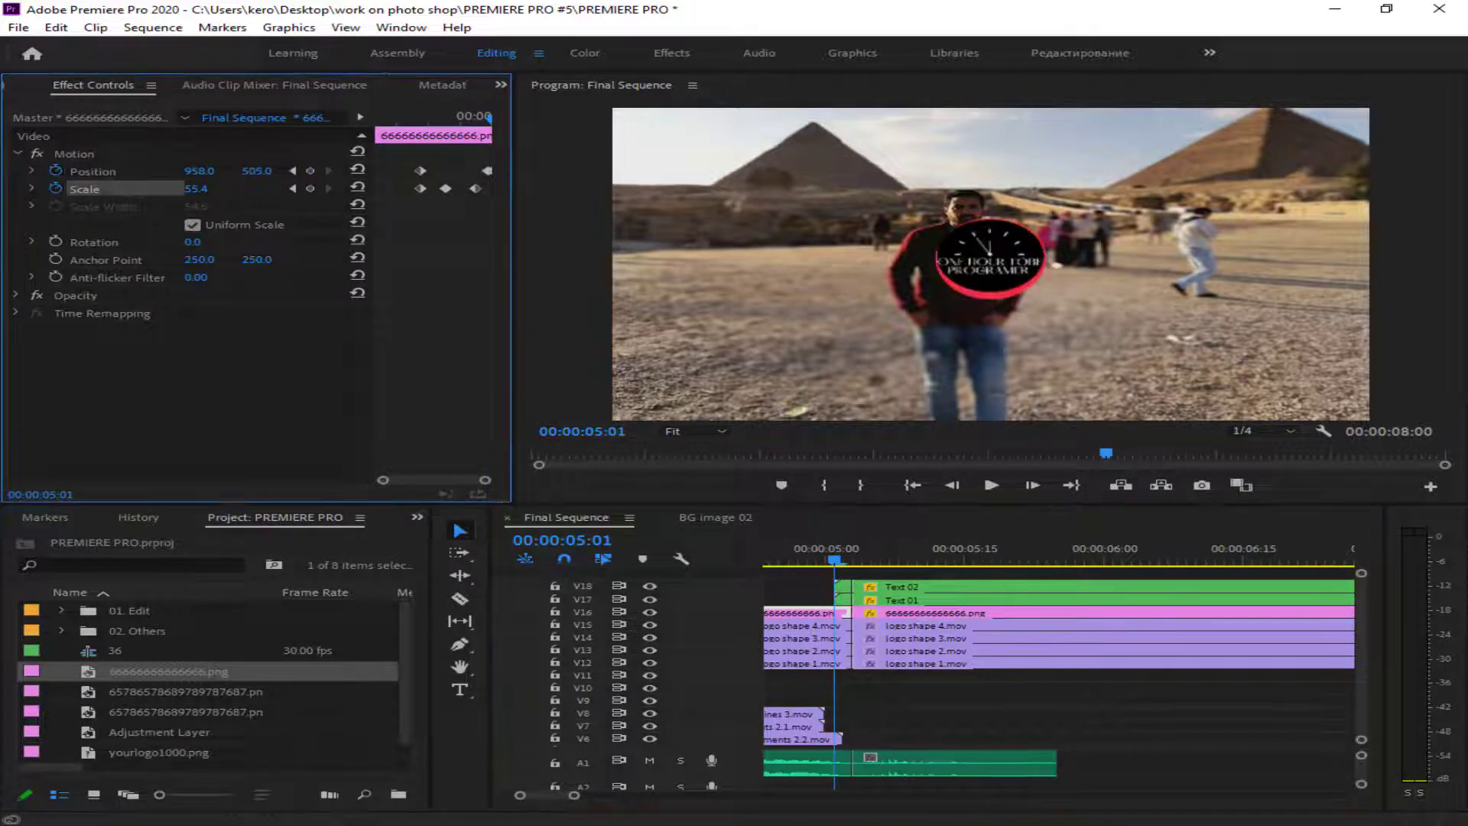
key(space)
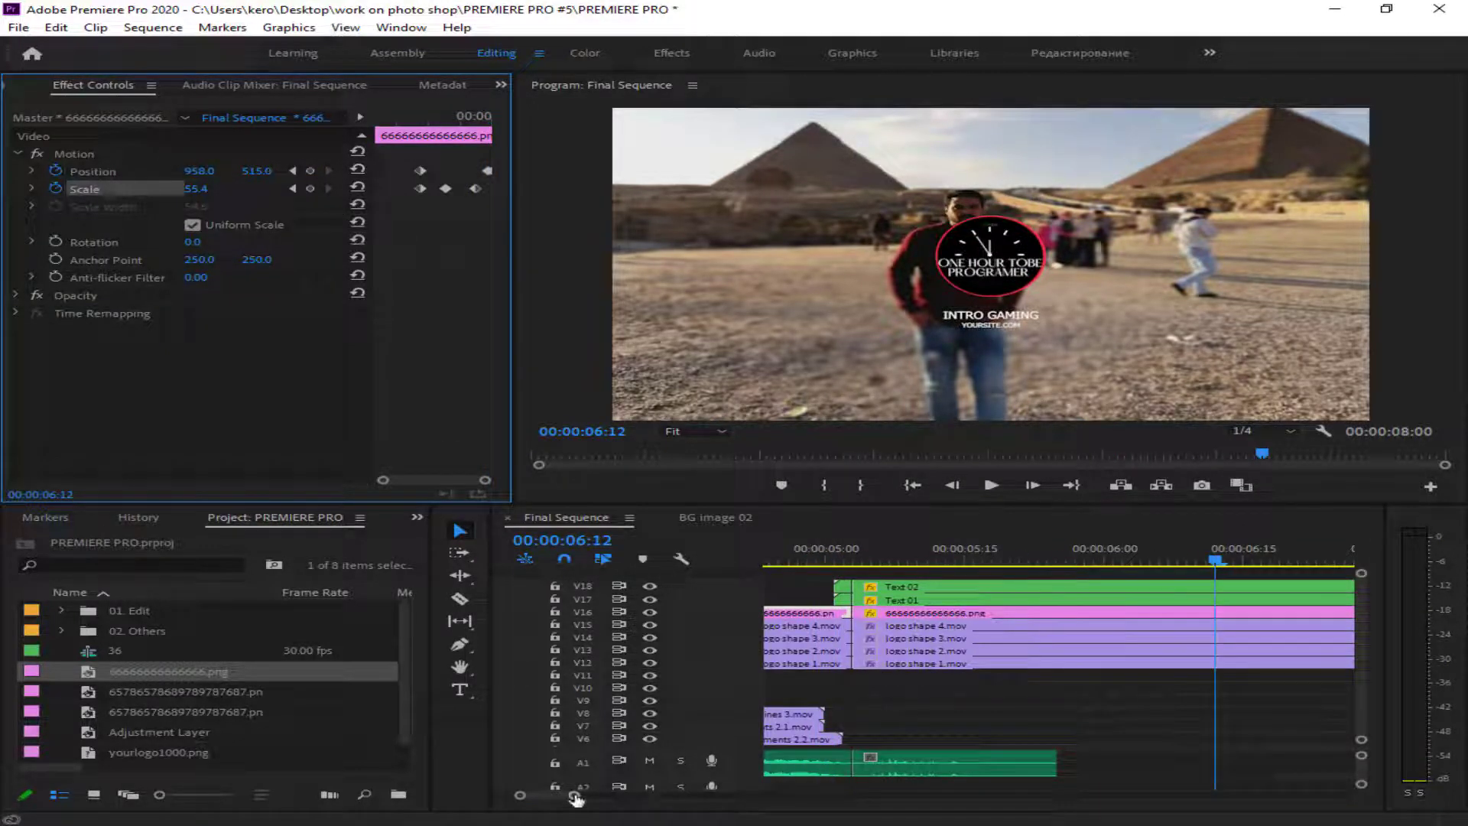
- Export the whole Final Sequence as an H.264 MP4 to the Desktop intro folder, named 54245101 followed by a run of zeros
drag(575, 795, 963, 812)
key(ctrl+a)
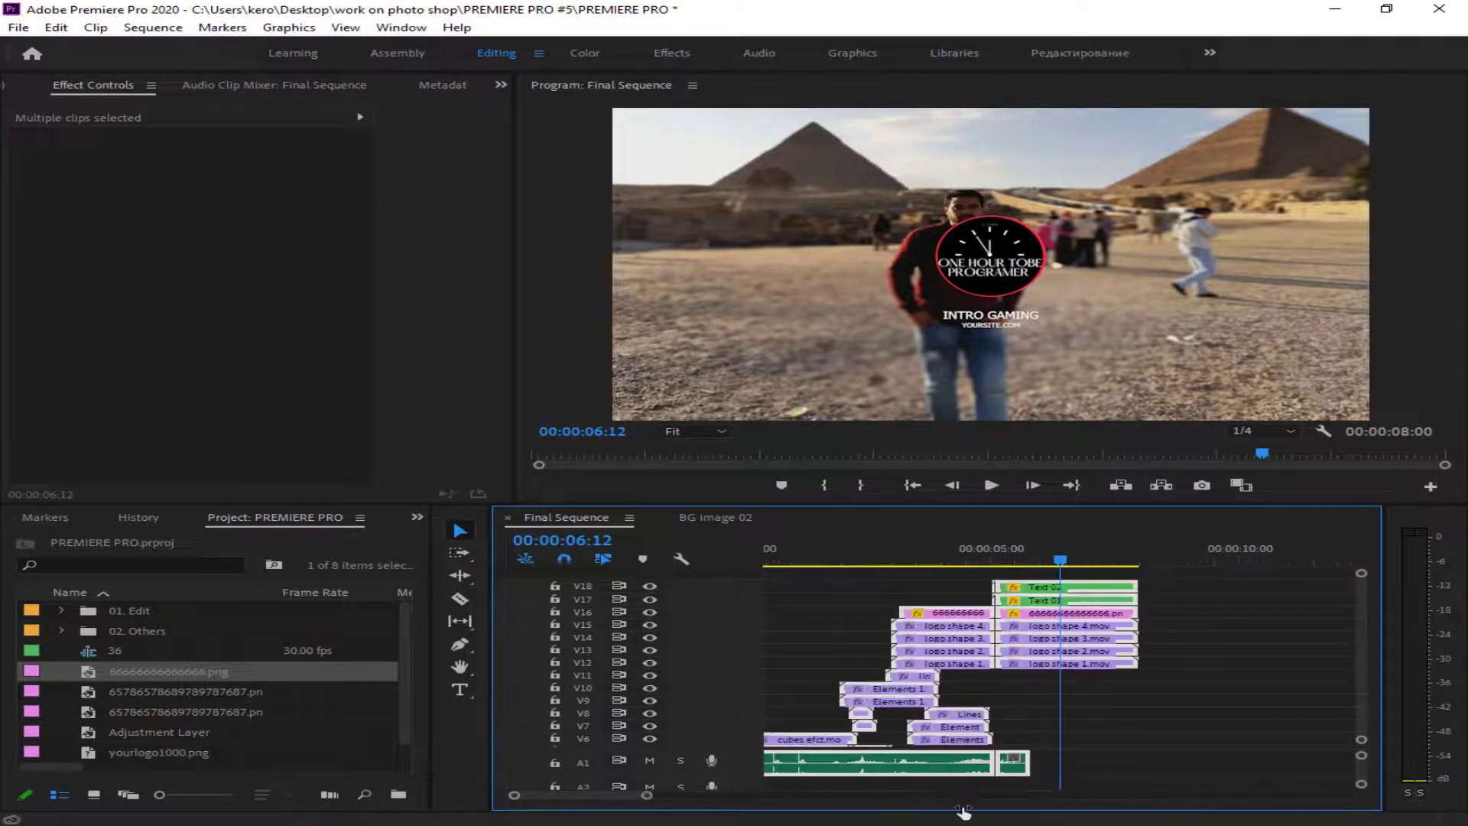
click(18, 27)
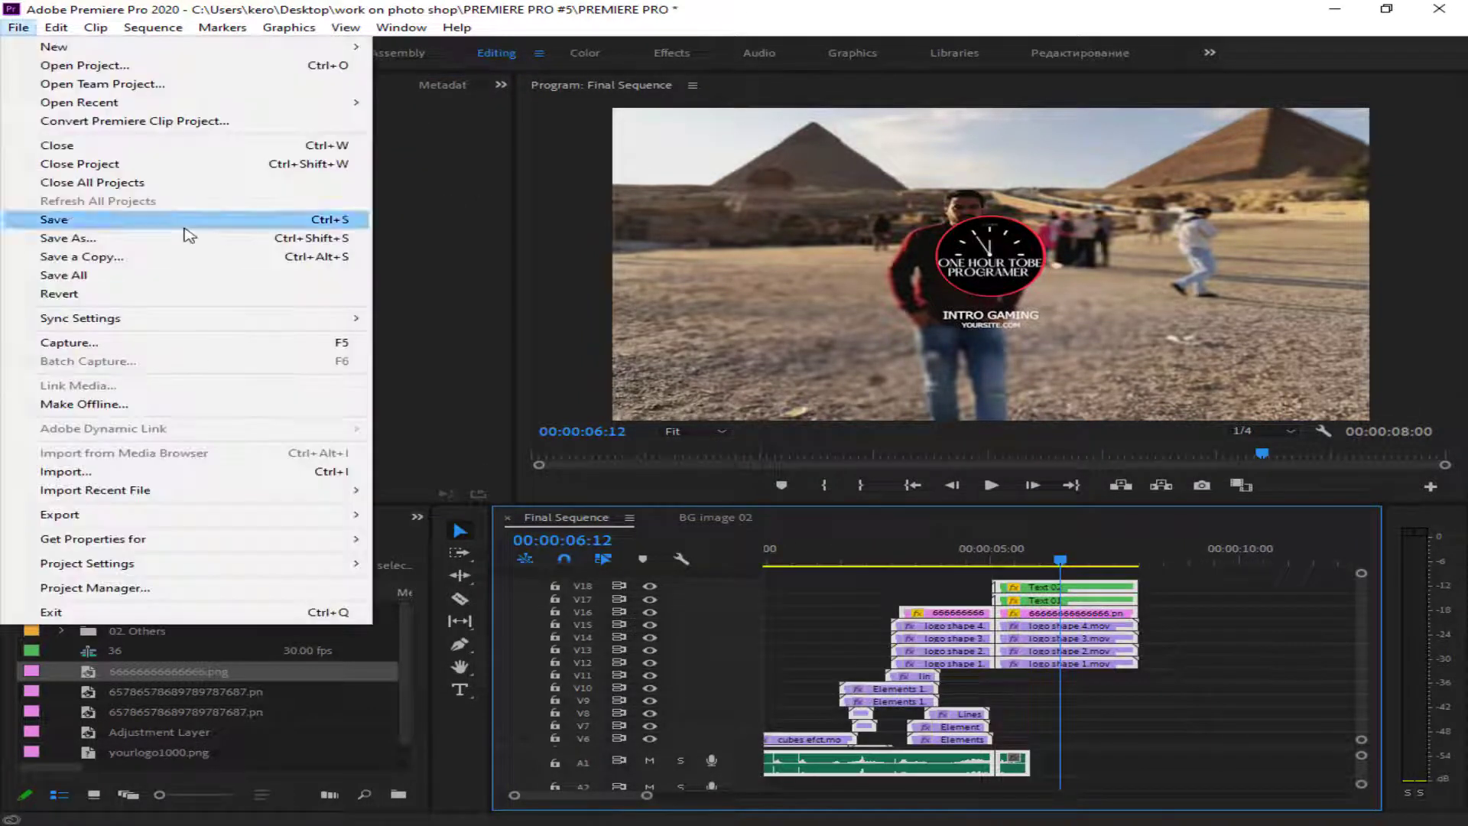
mouse_move(115, 515)
click(557, 516)
click(1092, 242)
text(54245101)
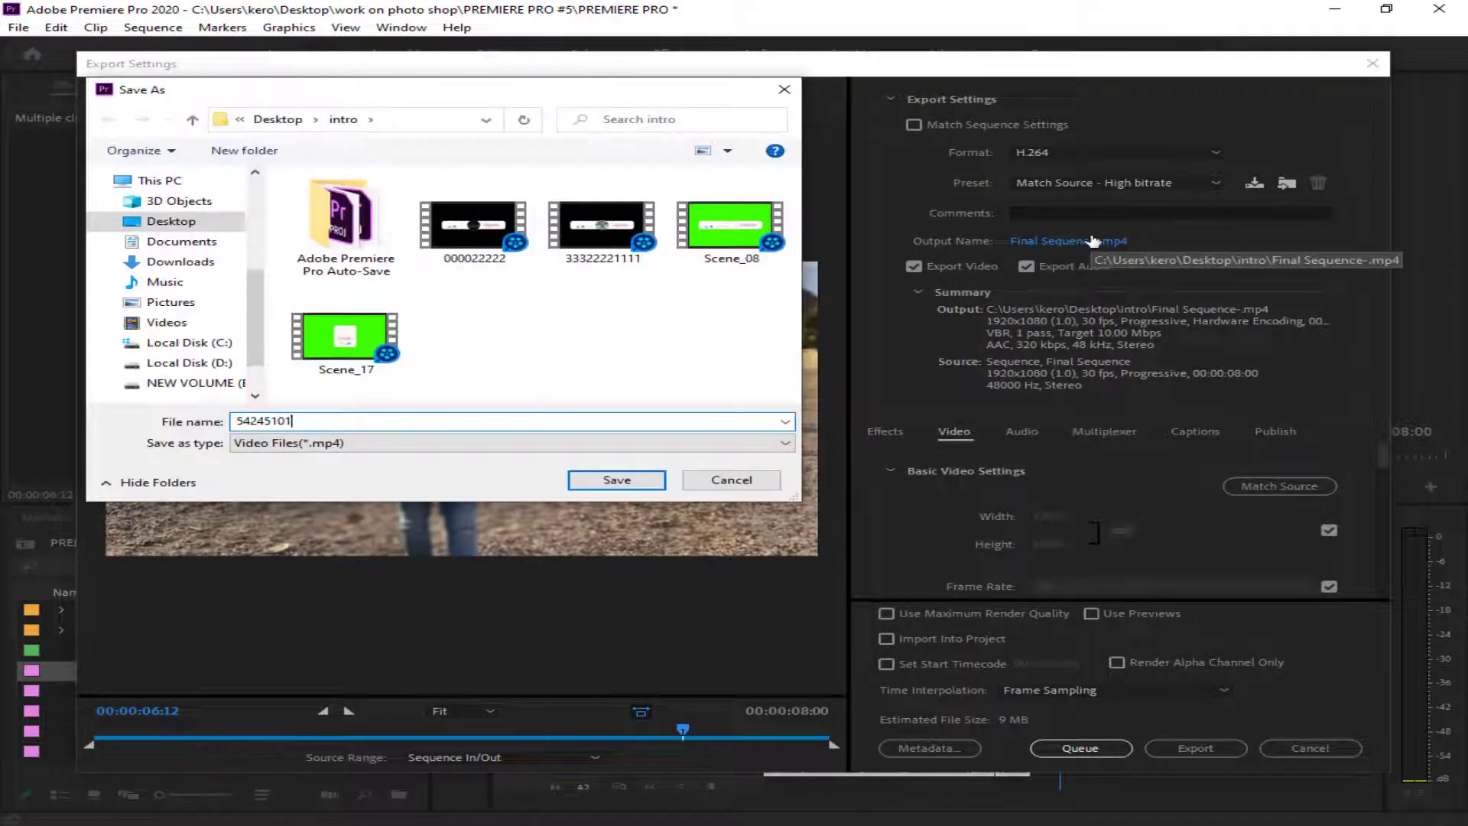
text(0000000000000)
key(Return)
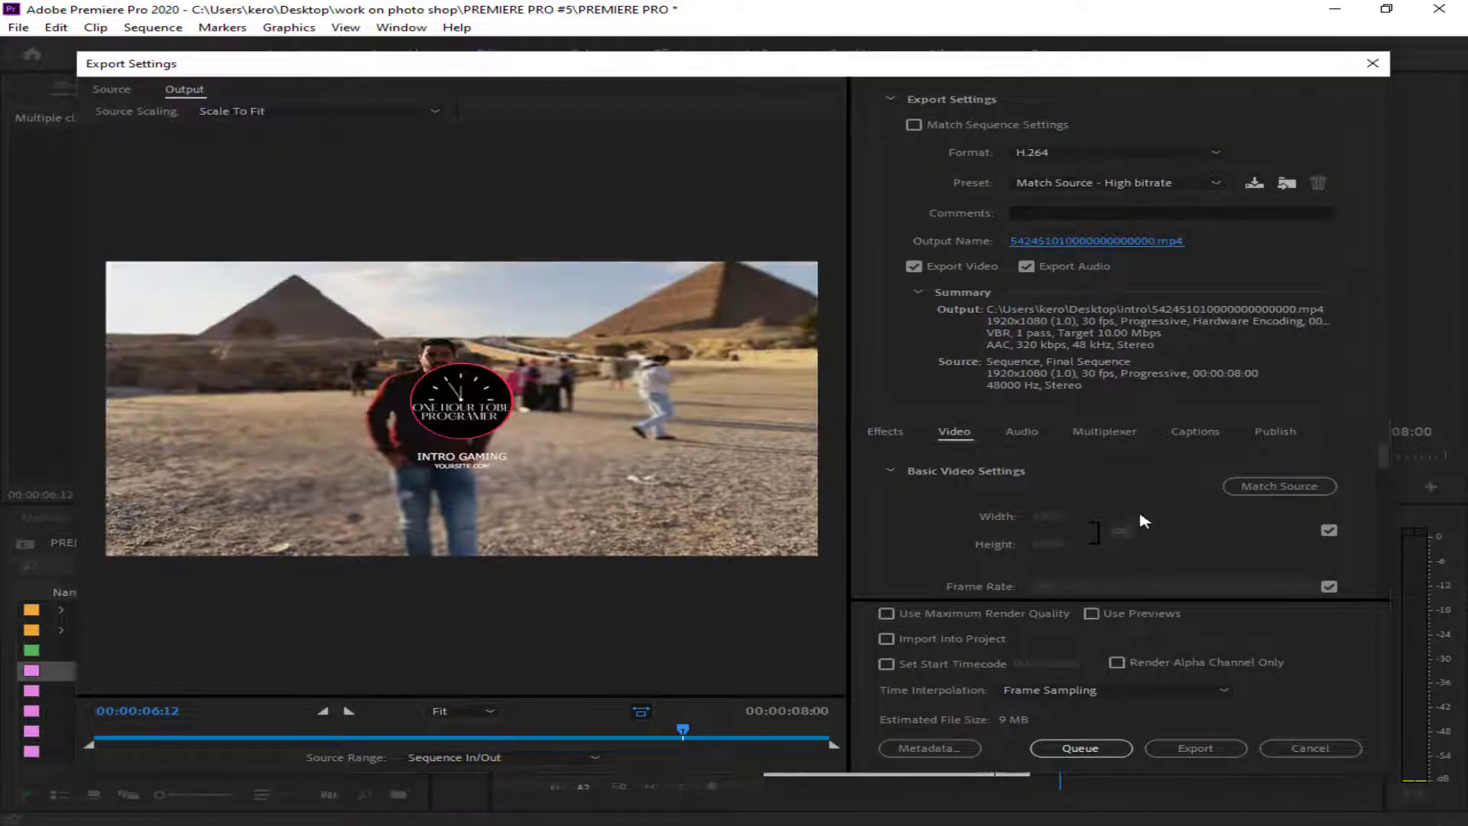
click(1191, 748)
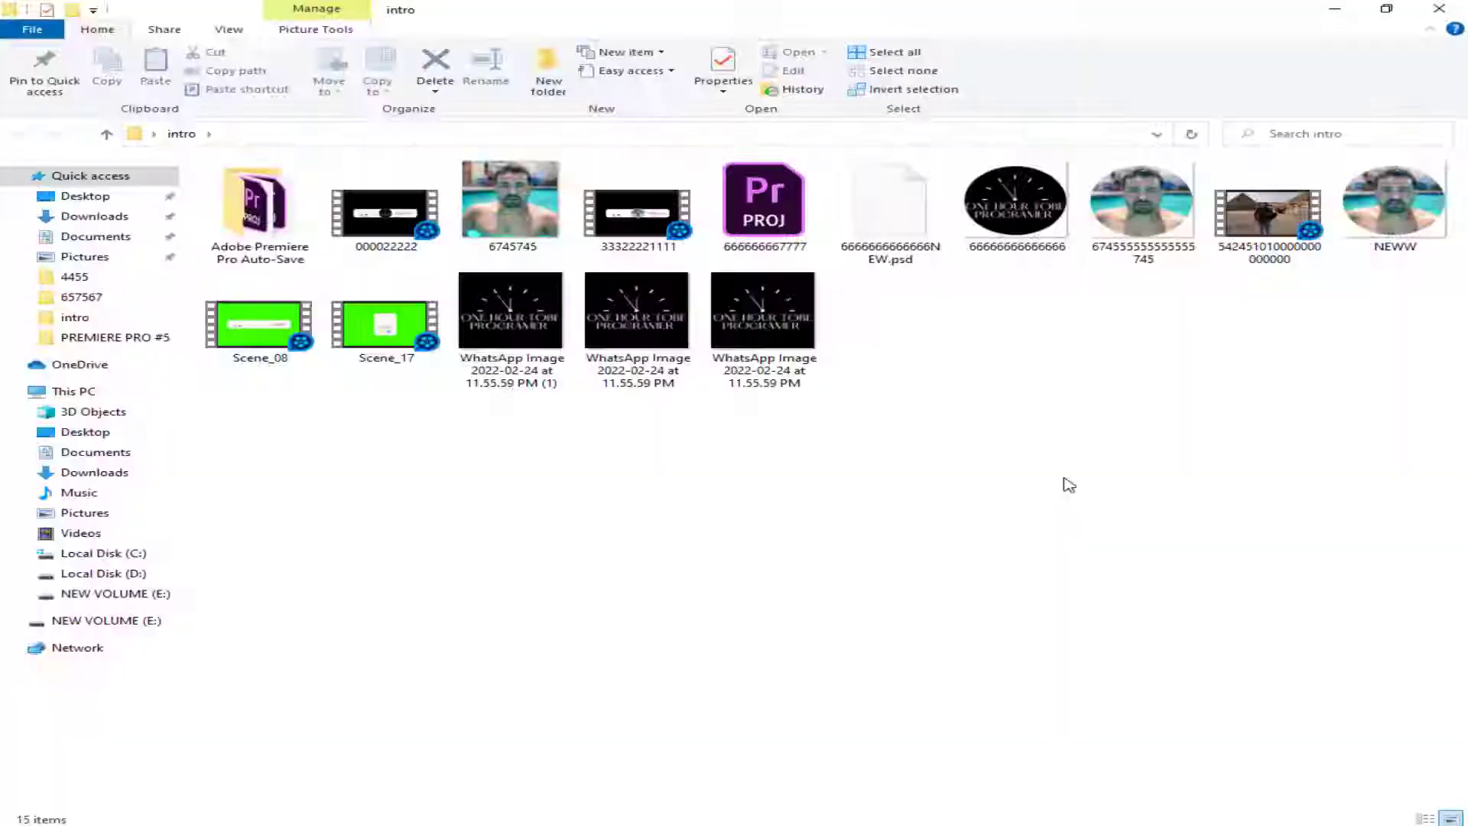
- Refresh the intro folder, select the exported MP4 and upload it to My Drive in Google Drive through the browser
right_click(896, 357)
click(973, 428)
click(1267, 218)
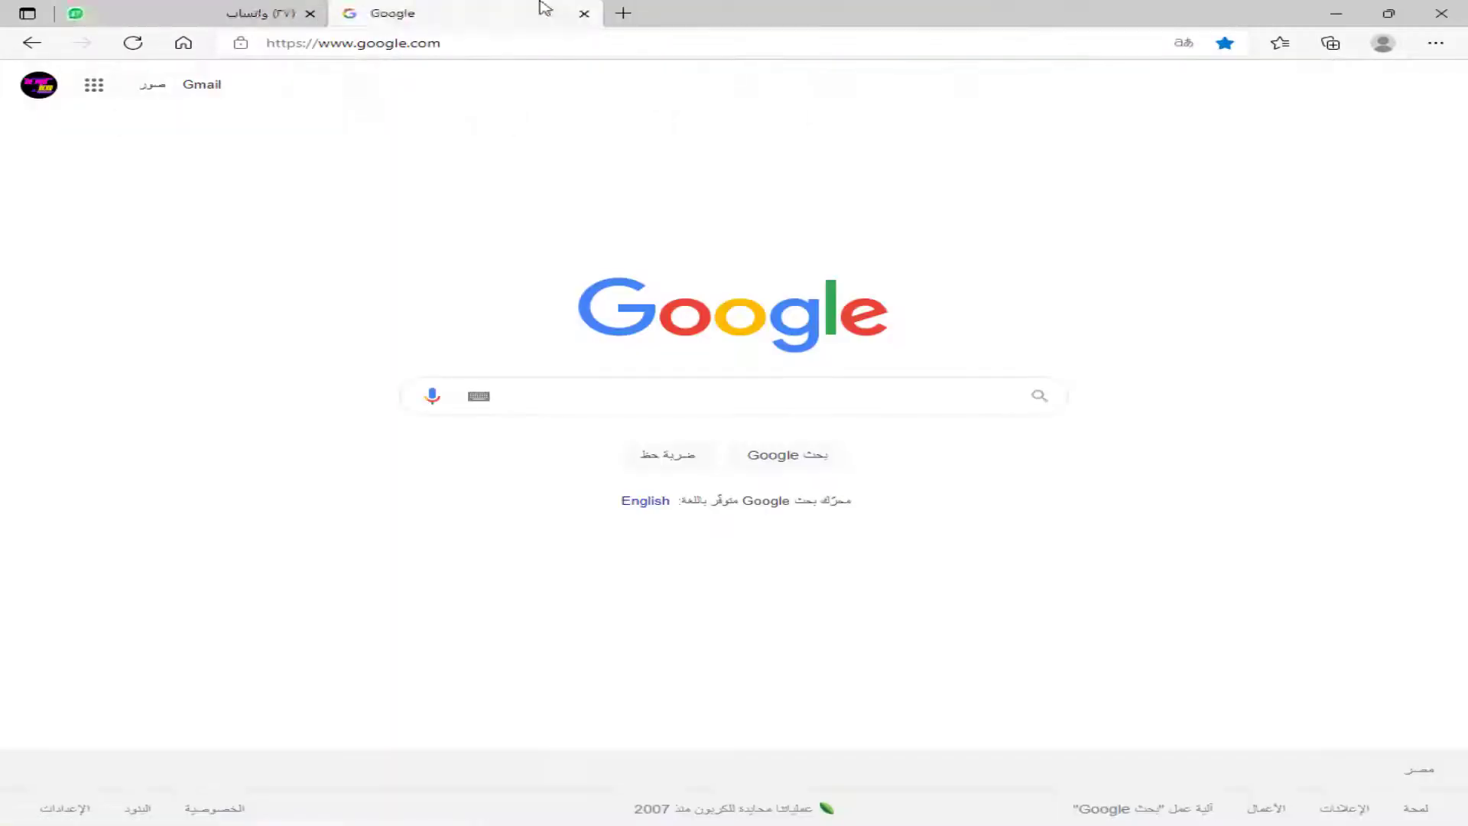
click(94, 84)
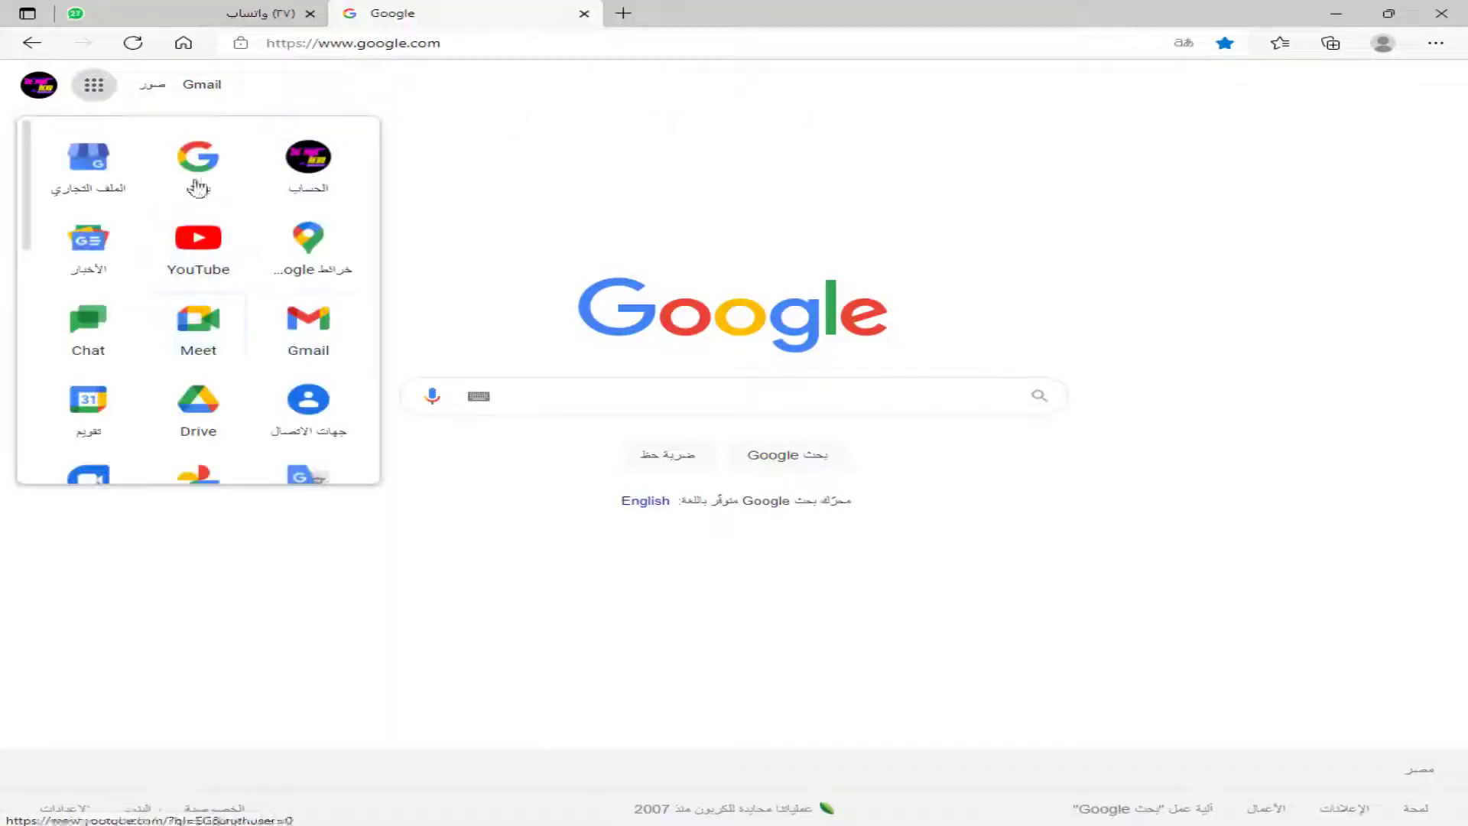
click(198, 409)
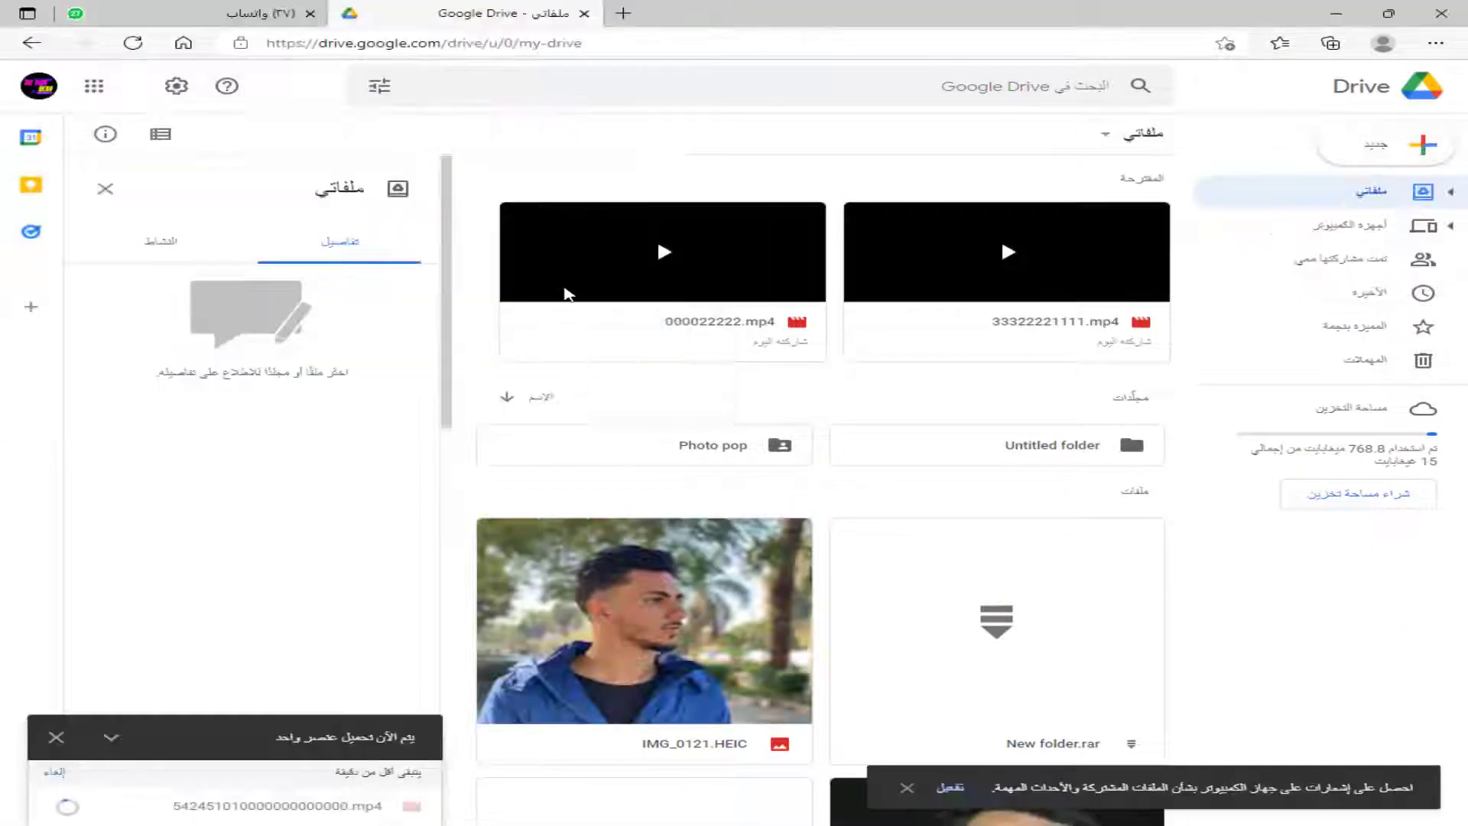